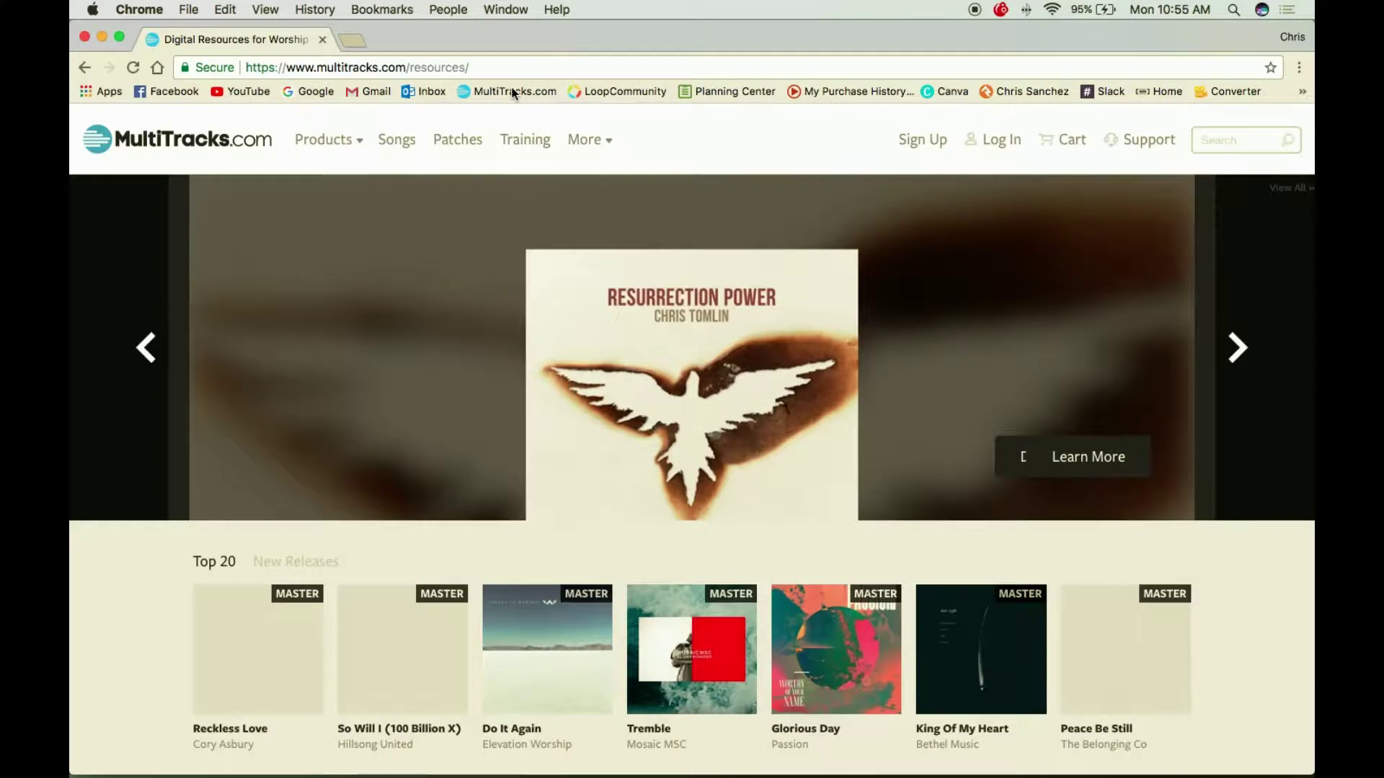
mouse_move(588, 139)
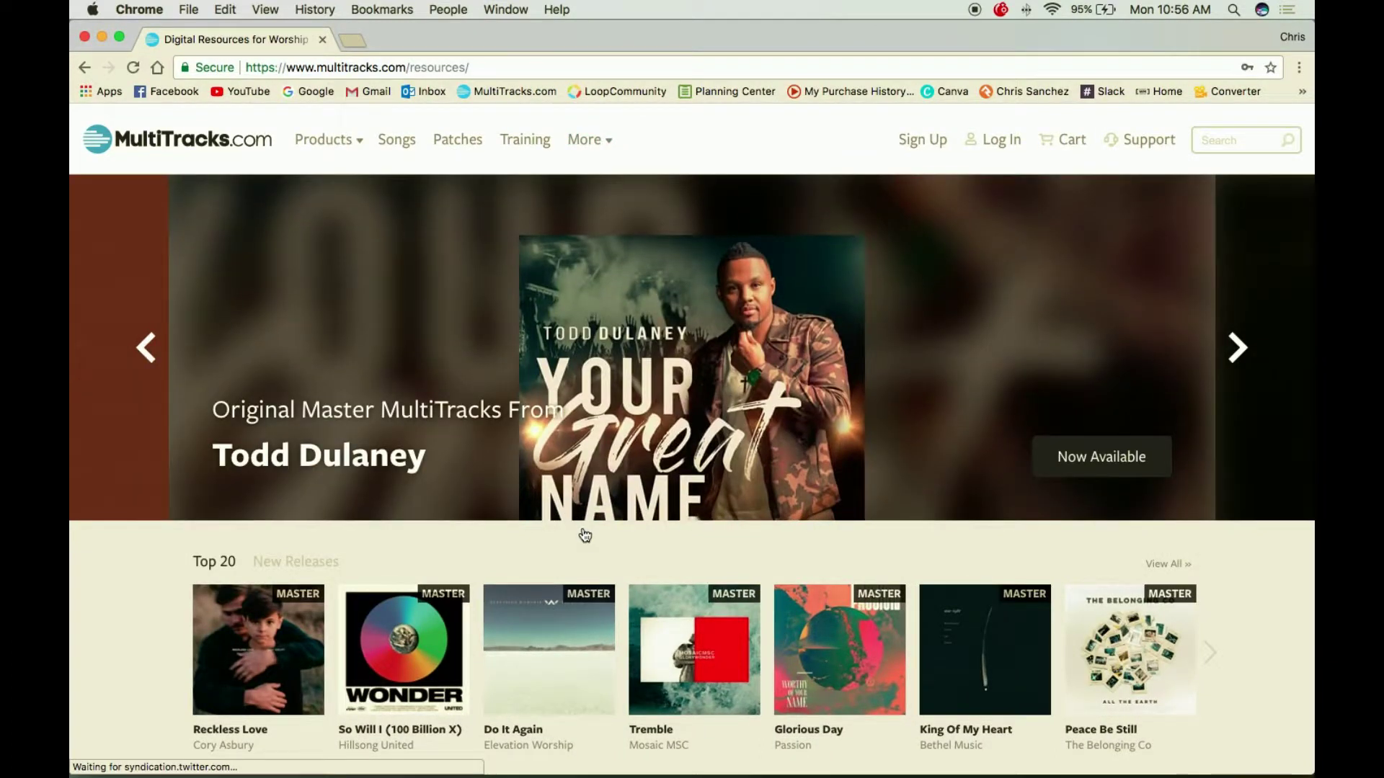
scroll(583, 532, "down", 3)
scroll(583, 532, "up", 3)
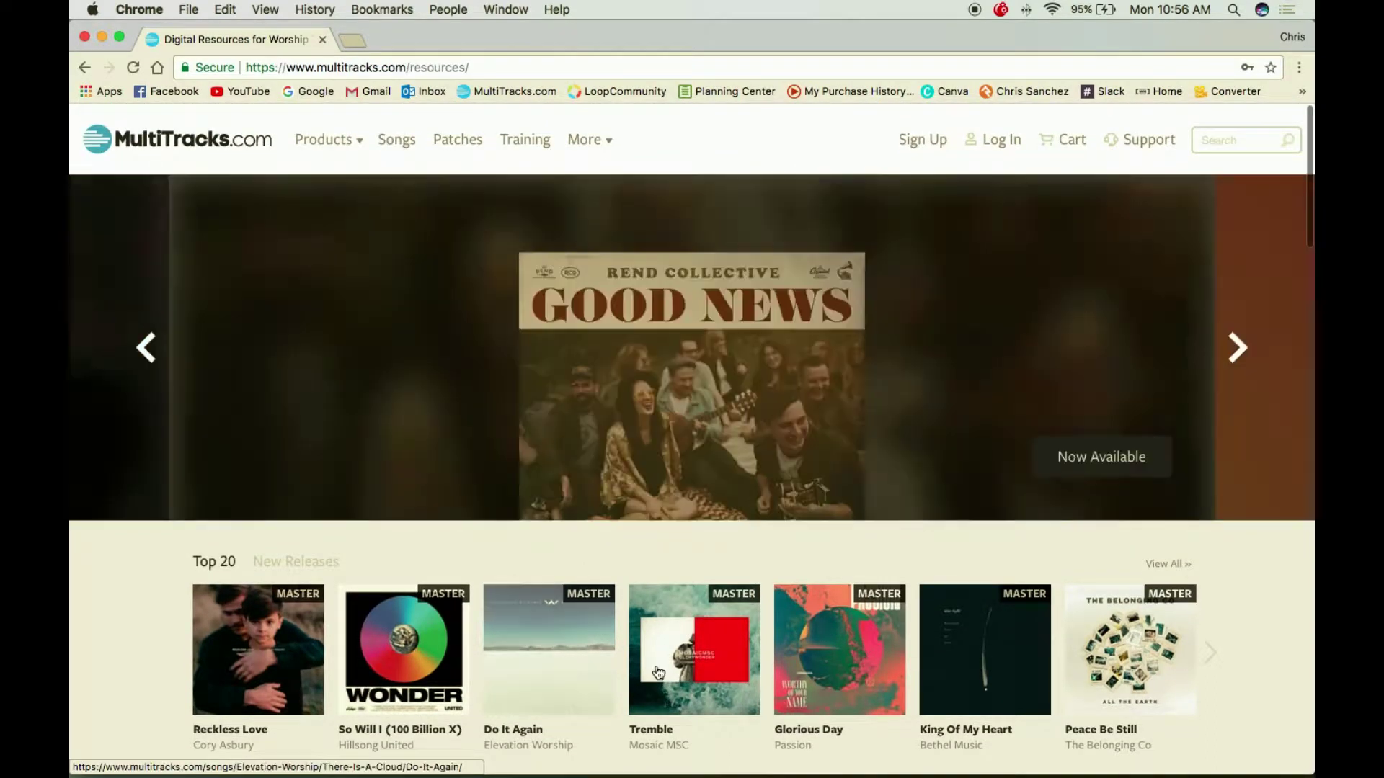
left_click(1222, 138)
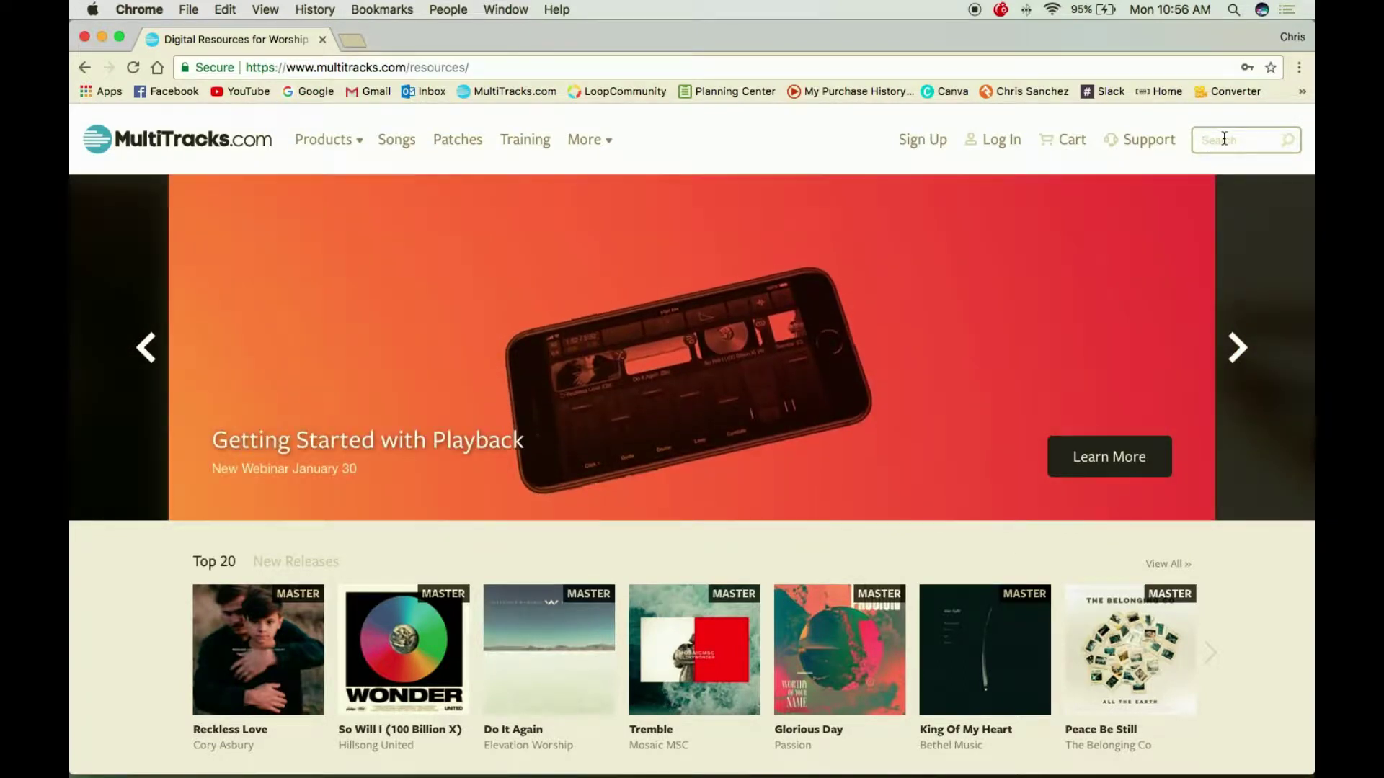
type("for")
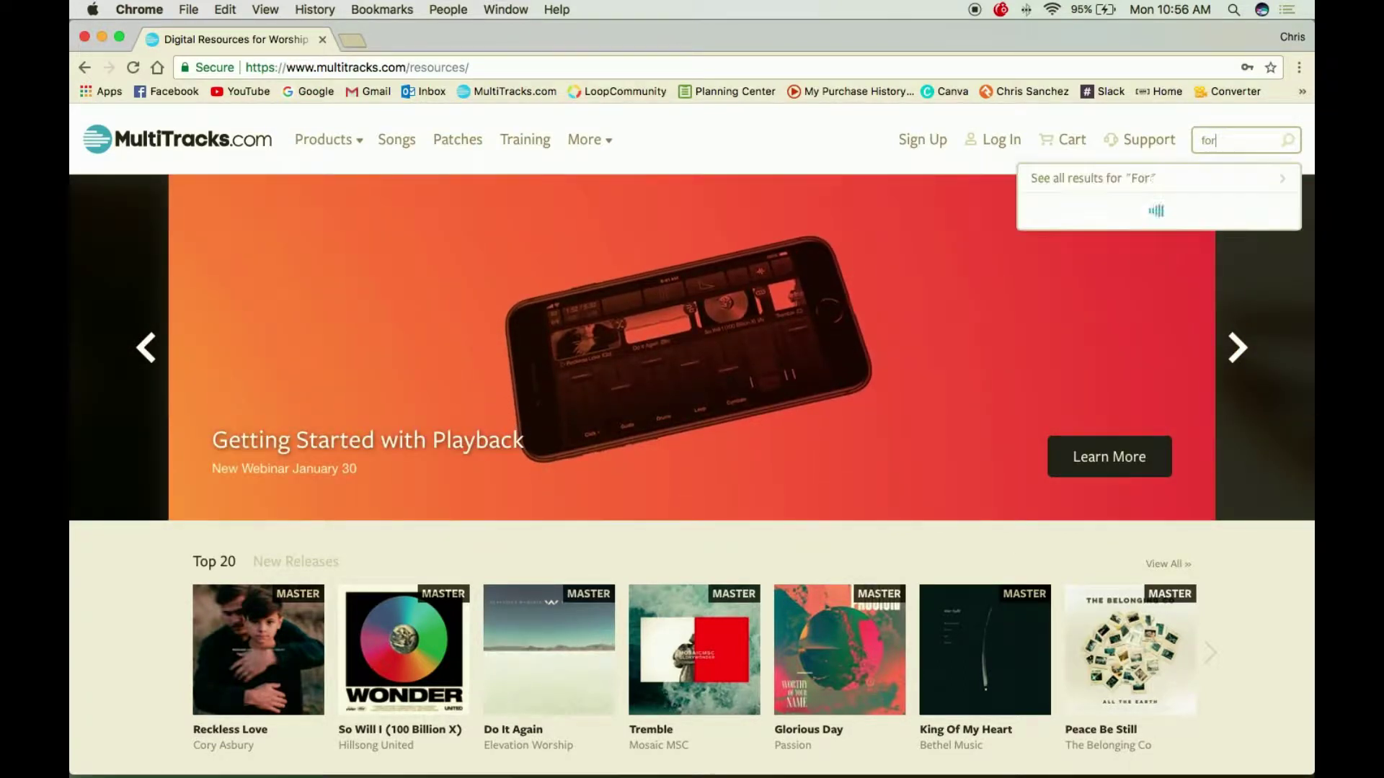
type("ev")
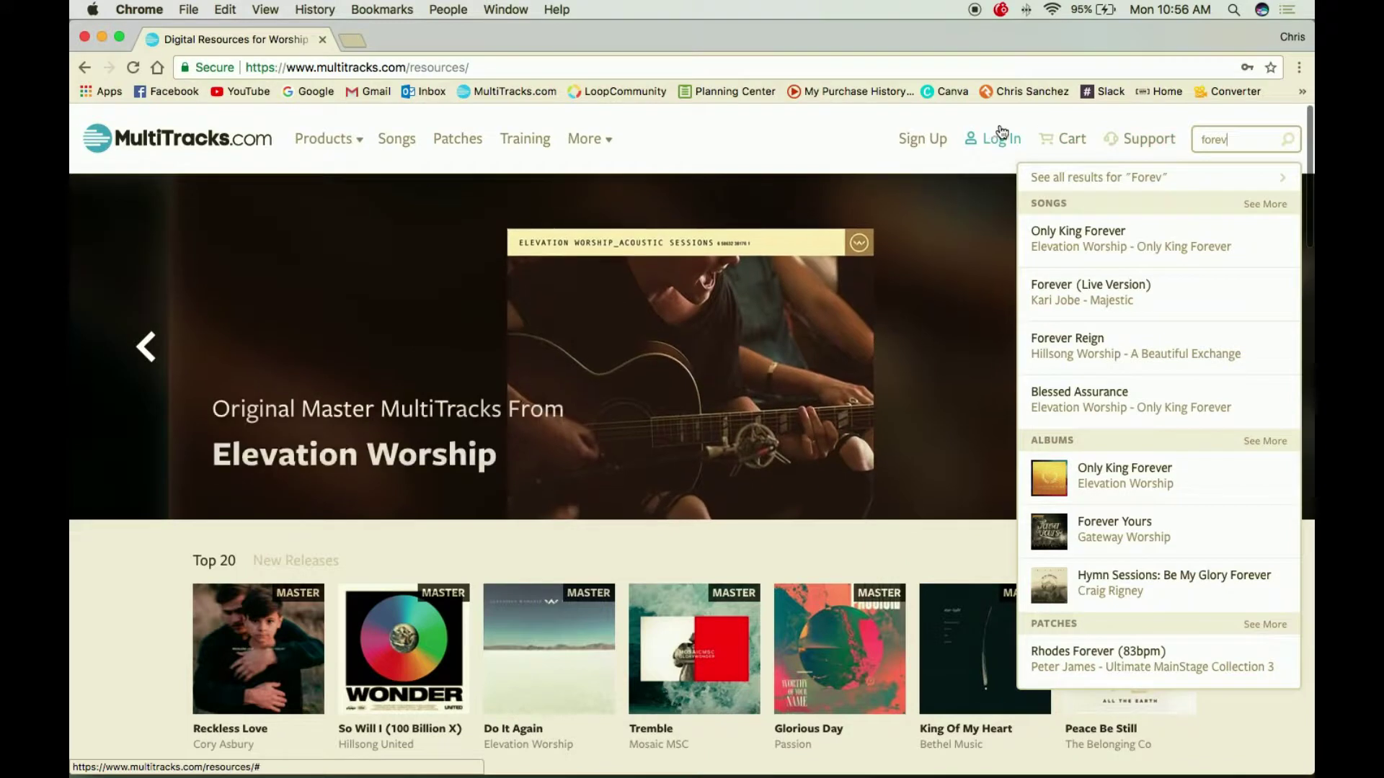
left_click(1228, 140)
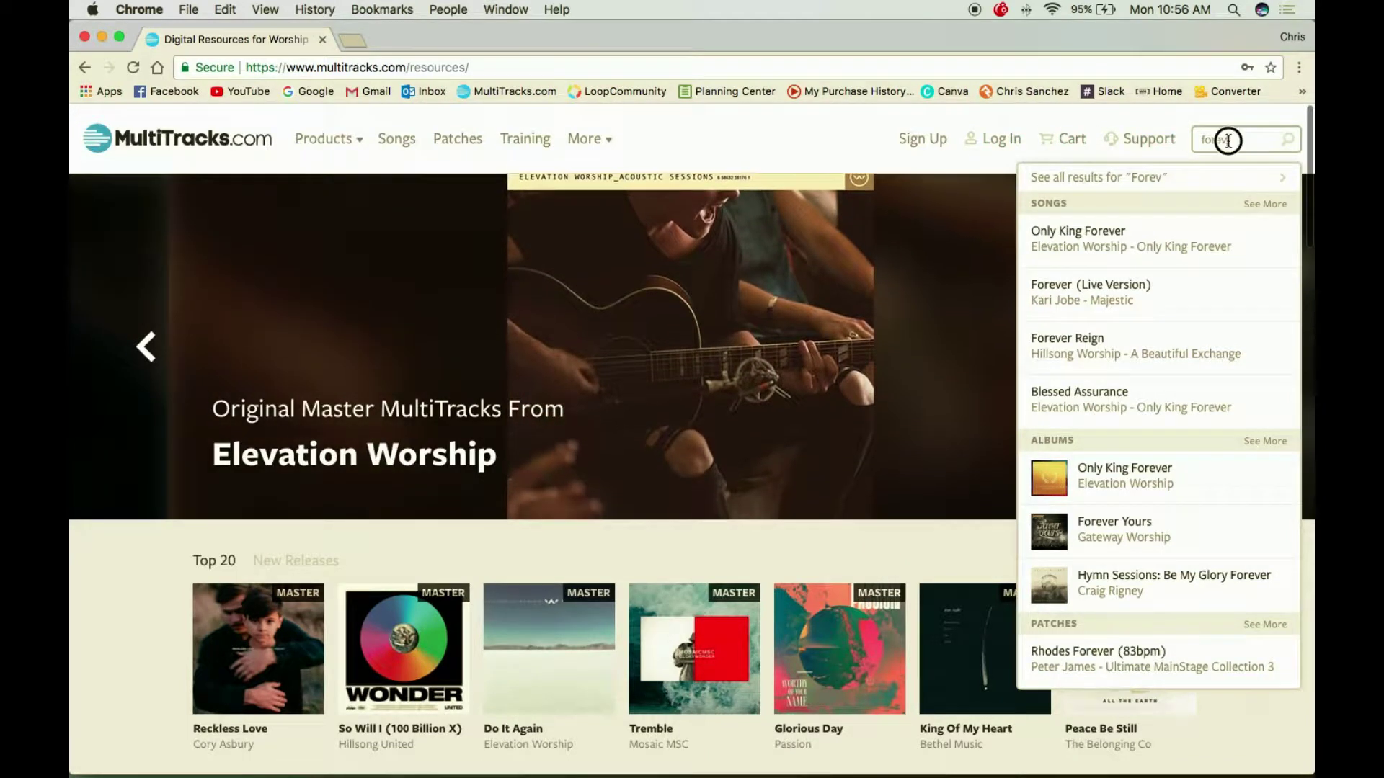
key("Escape")
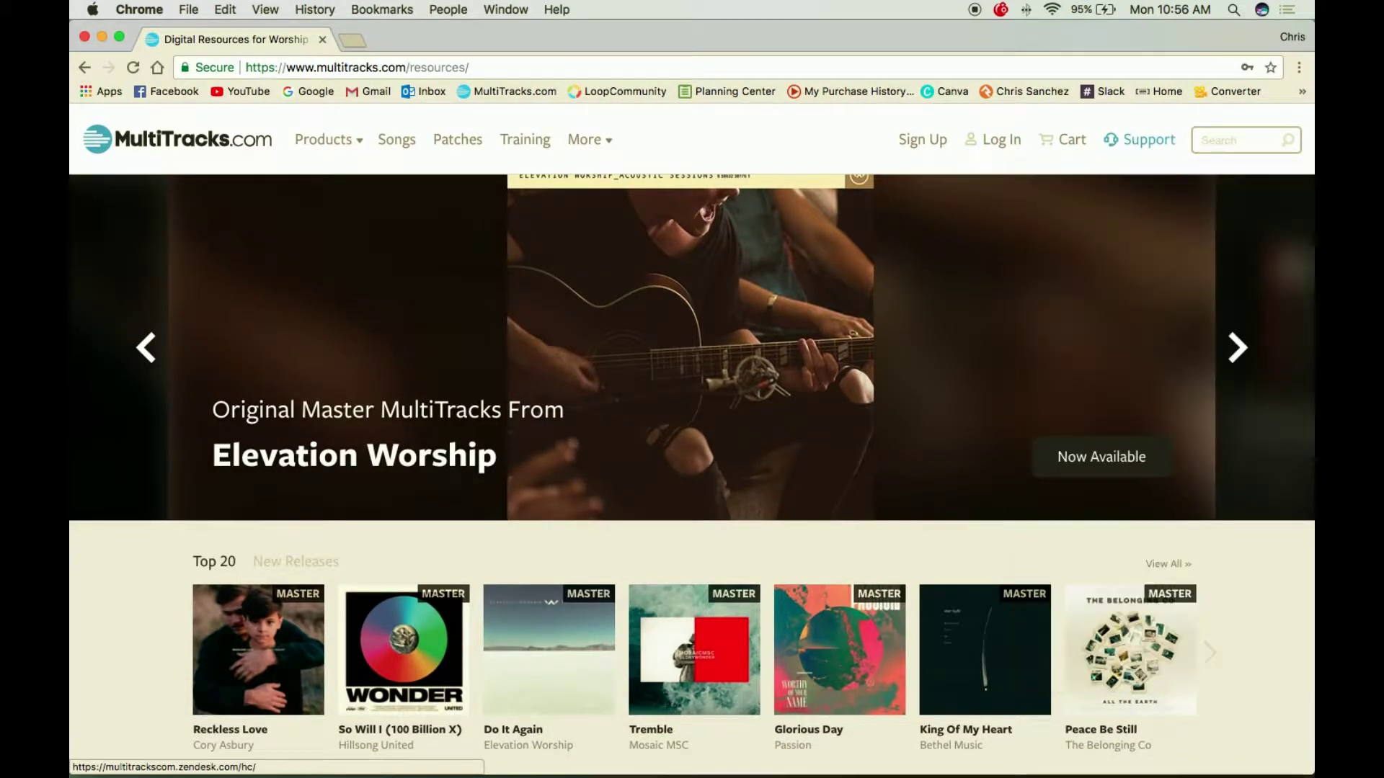
- Log in to the MultiTracks.com account with the saved username and password
scroll(1007, 145, "down", 1)
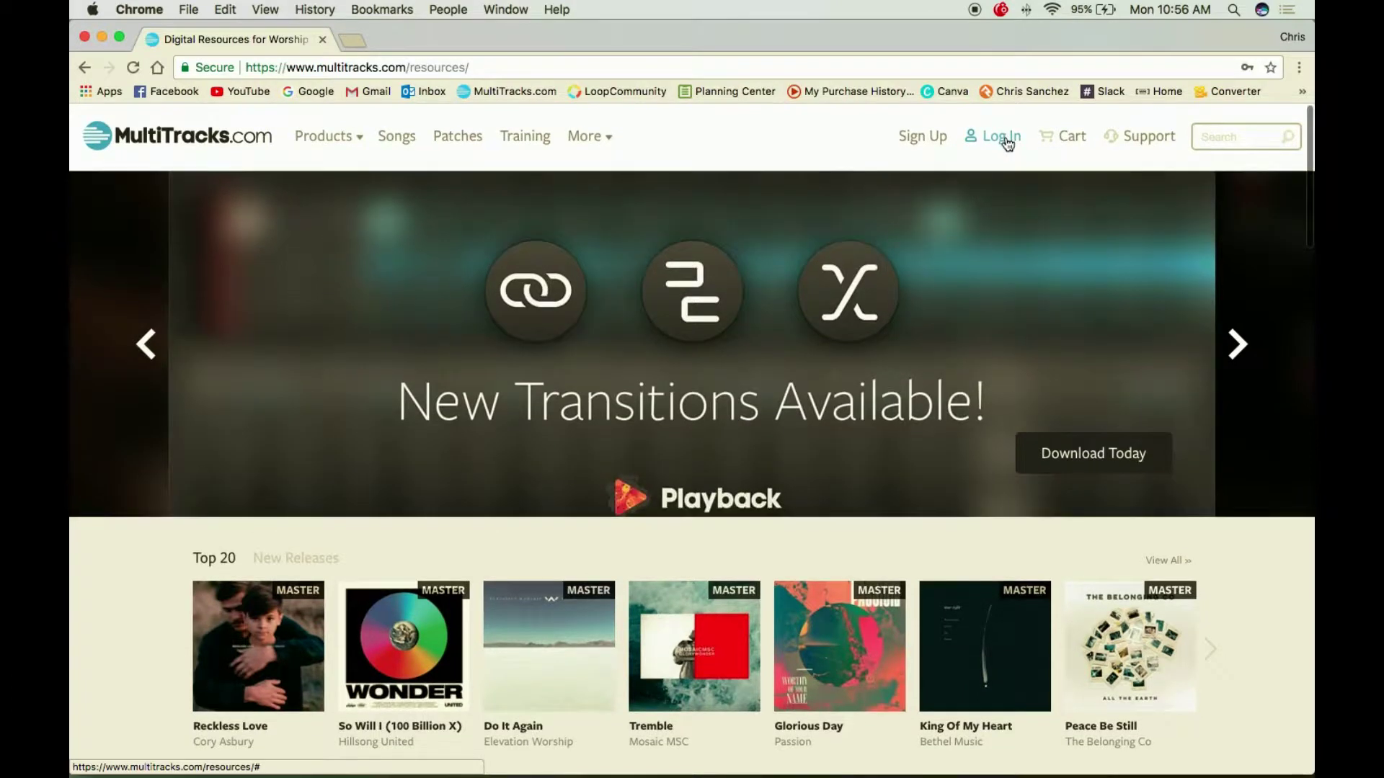
left_click(1002, 139)
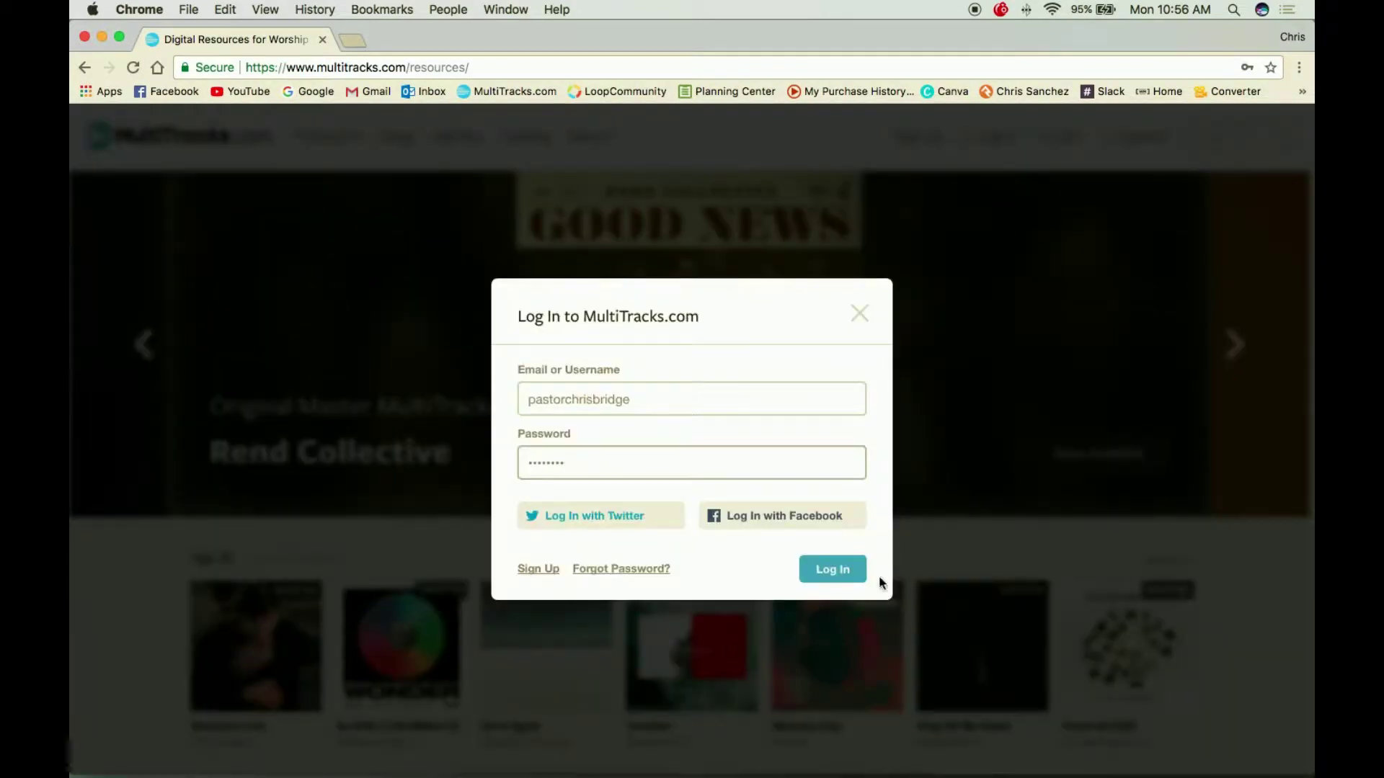
left_click(834, 572)
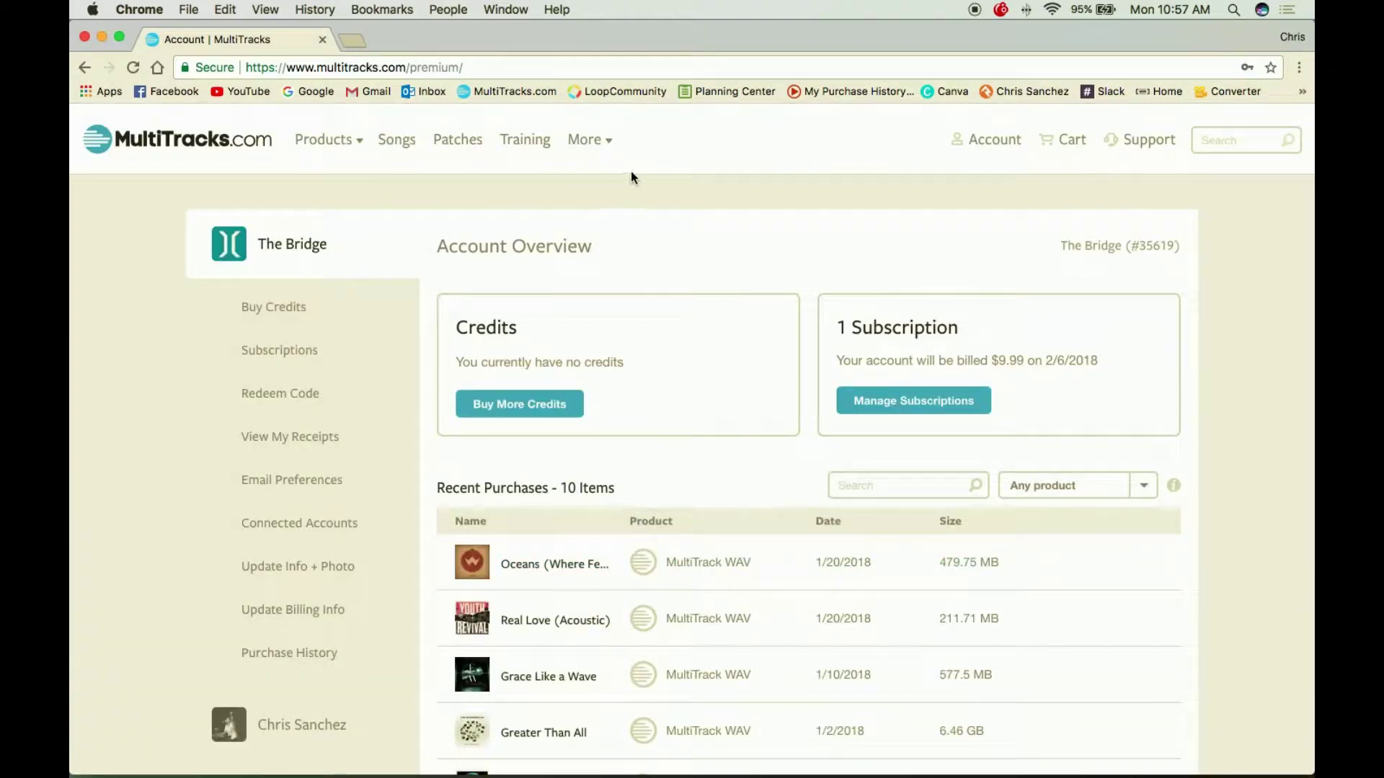
- Search the account's recent purchases for "forever"
scroll(912, 228, "down", 2)
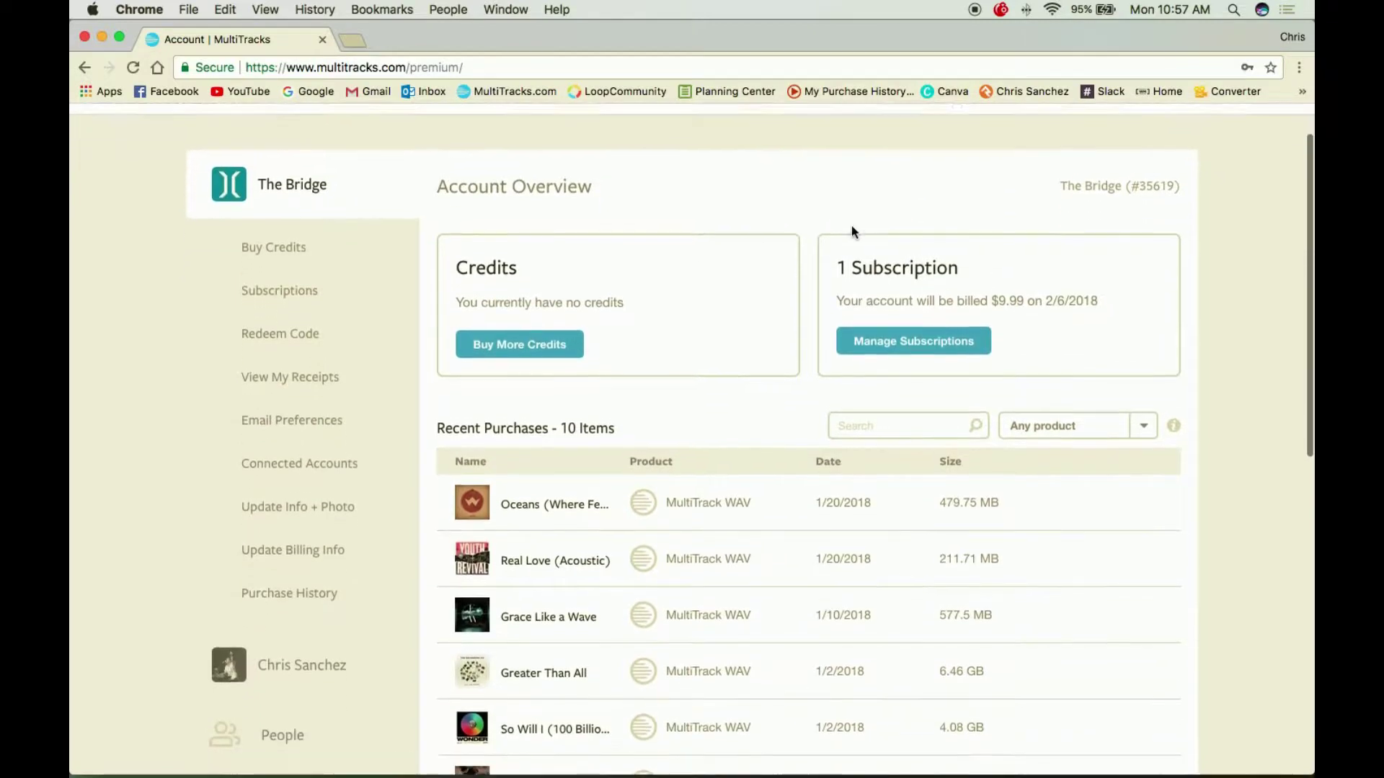
scroll(807, 339, "down", 10)
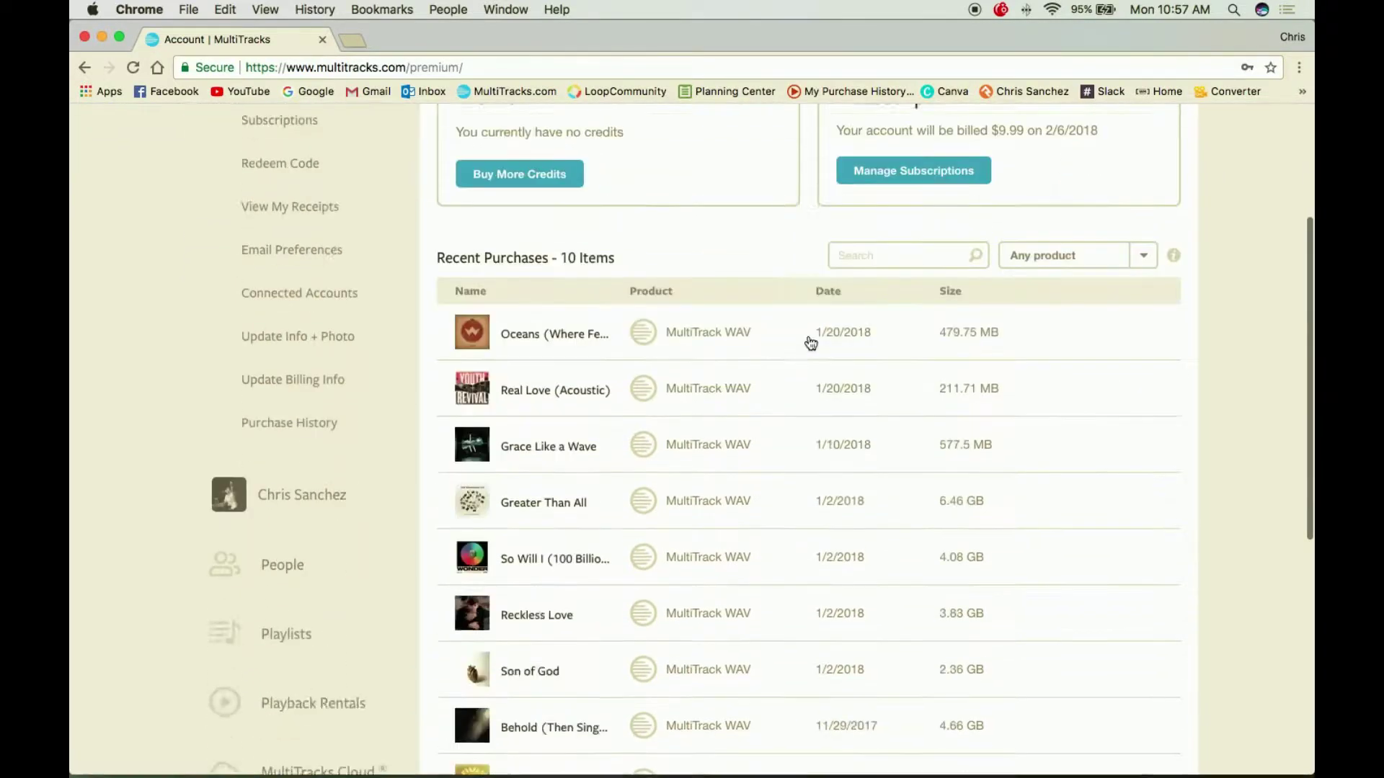
scroll(672, 314, "down", 2)
scroll(711, 318, "up", 10)
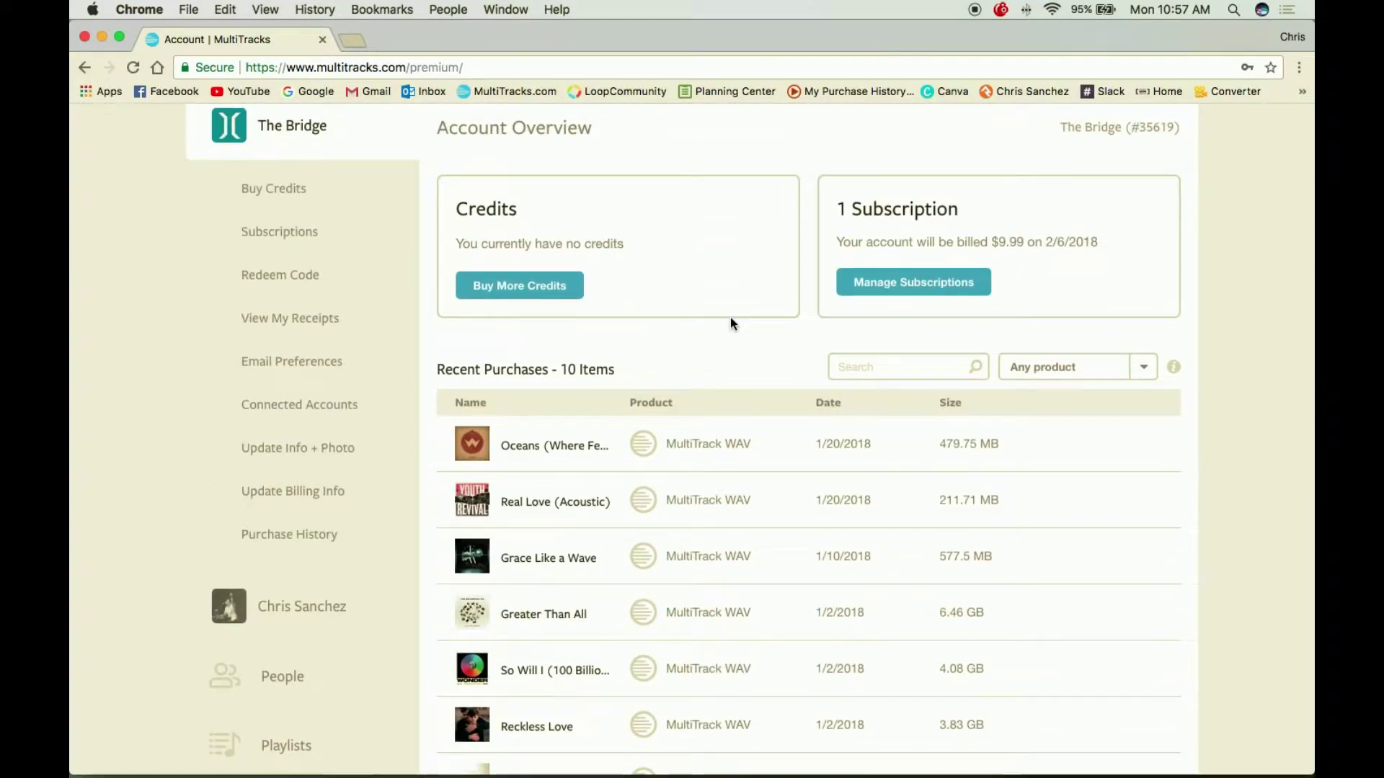
left_click(903, 368)
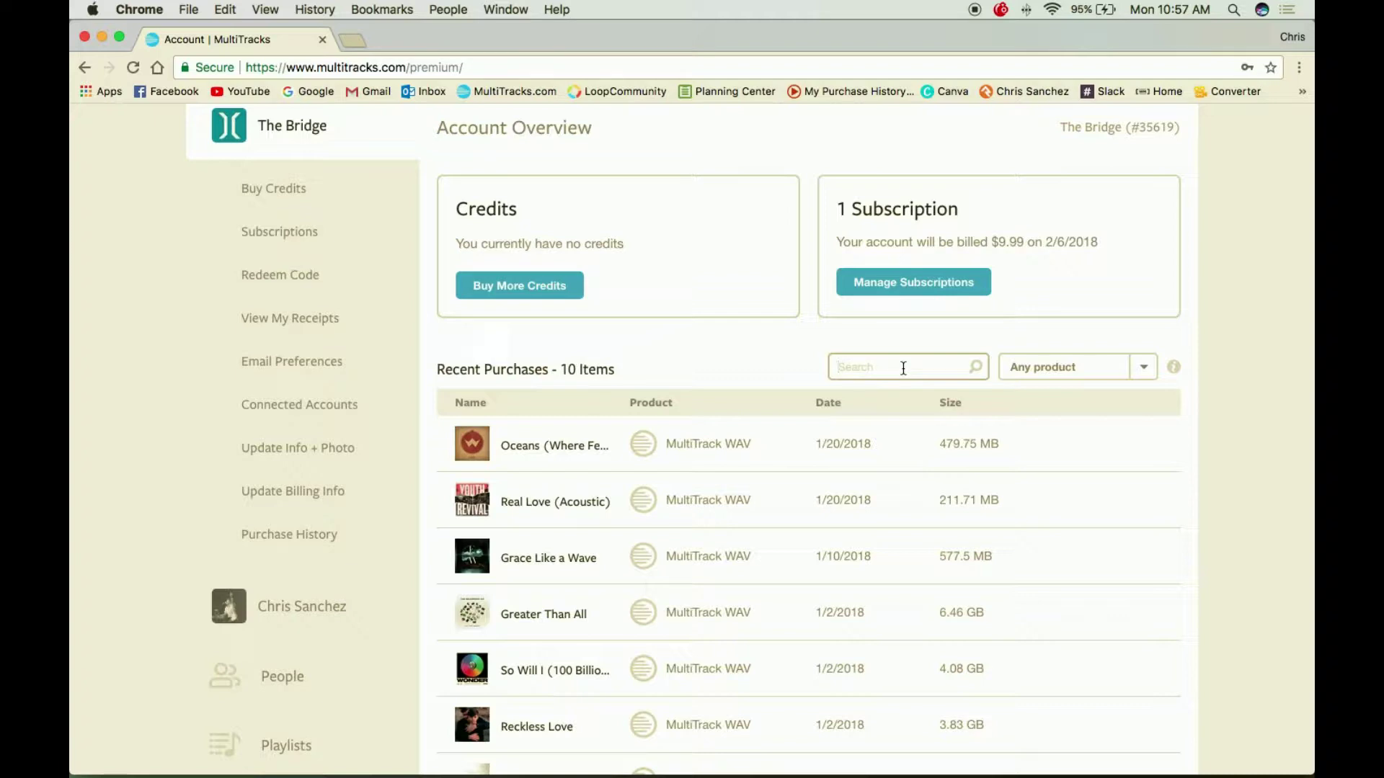
type("forver")
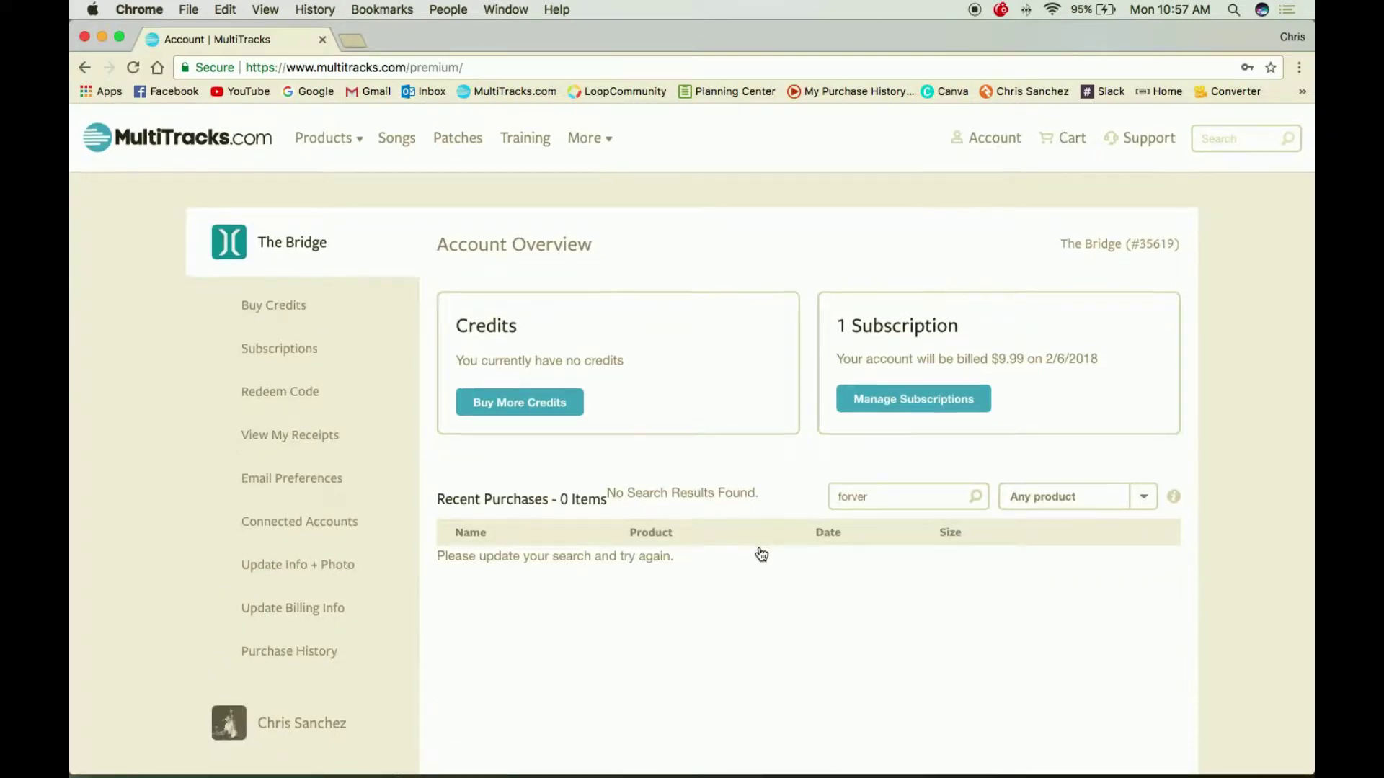
scroll(764, 553, "down", 2)
left_click(851, 452)
type("e")
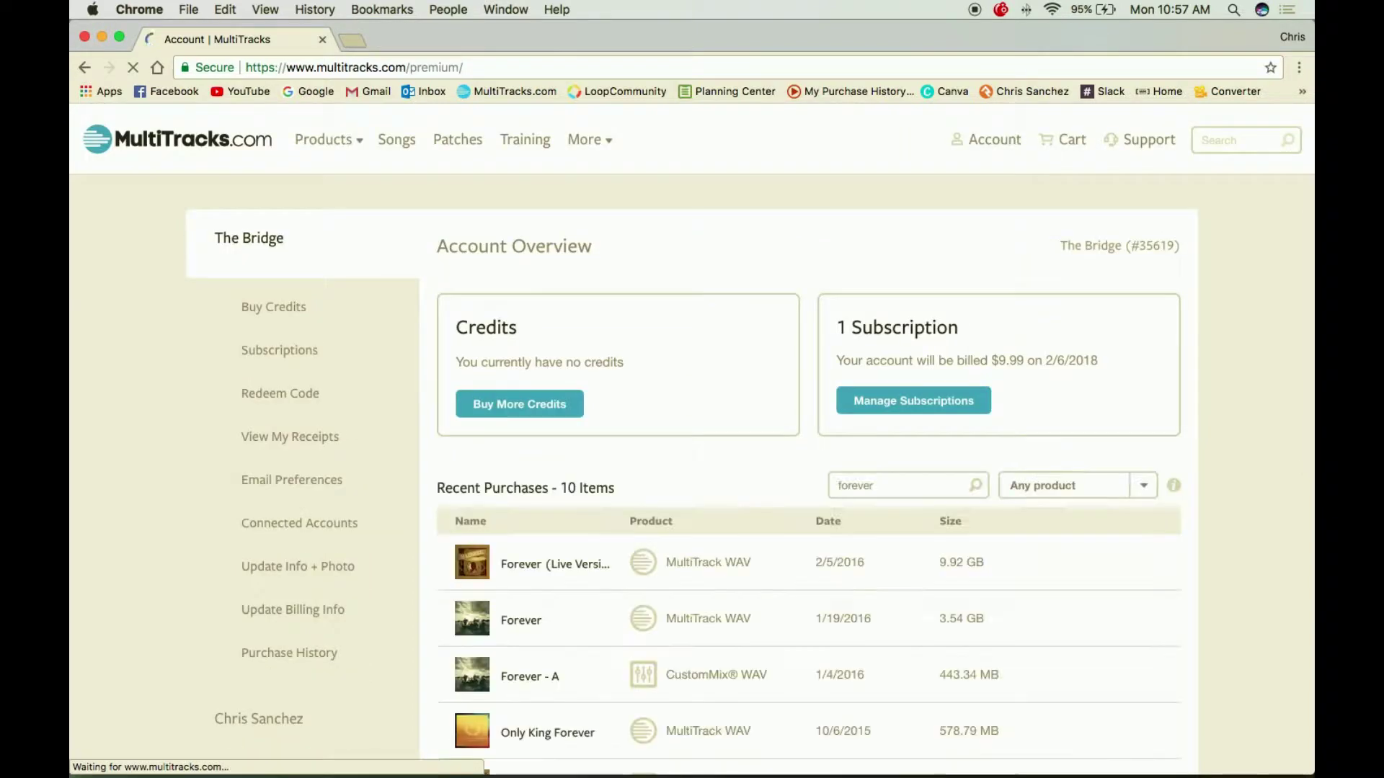
- Open the download options for the purchased MultiTrack WAV of Forever (Live Version)
scroll(840, 573, "down", 5)
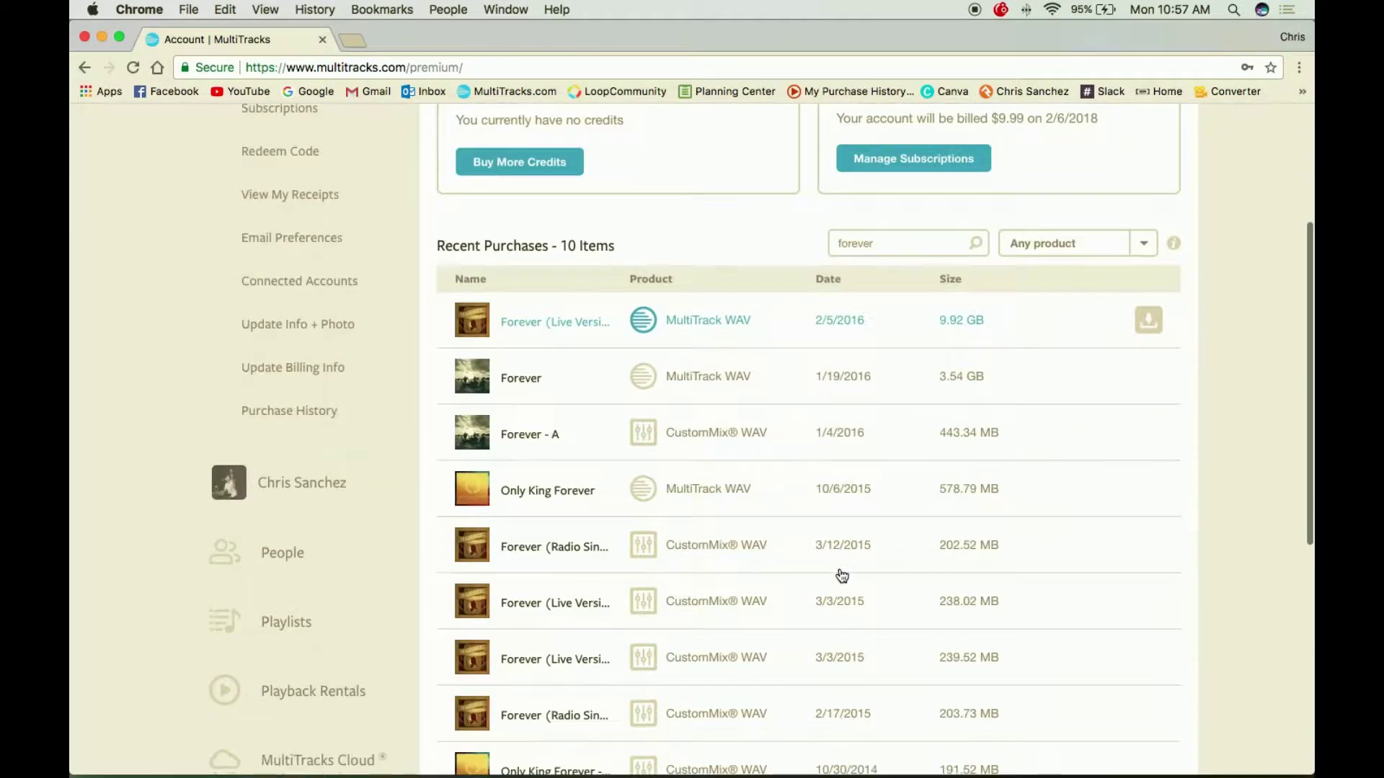
scroll(842, 576, "down", 1)
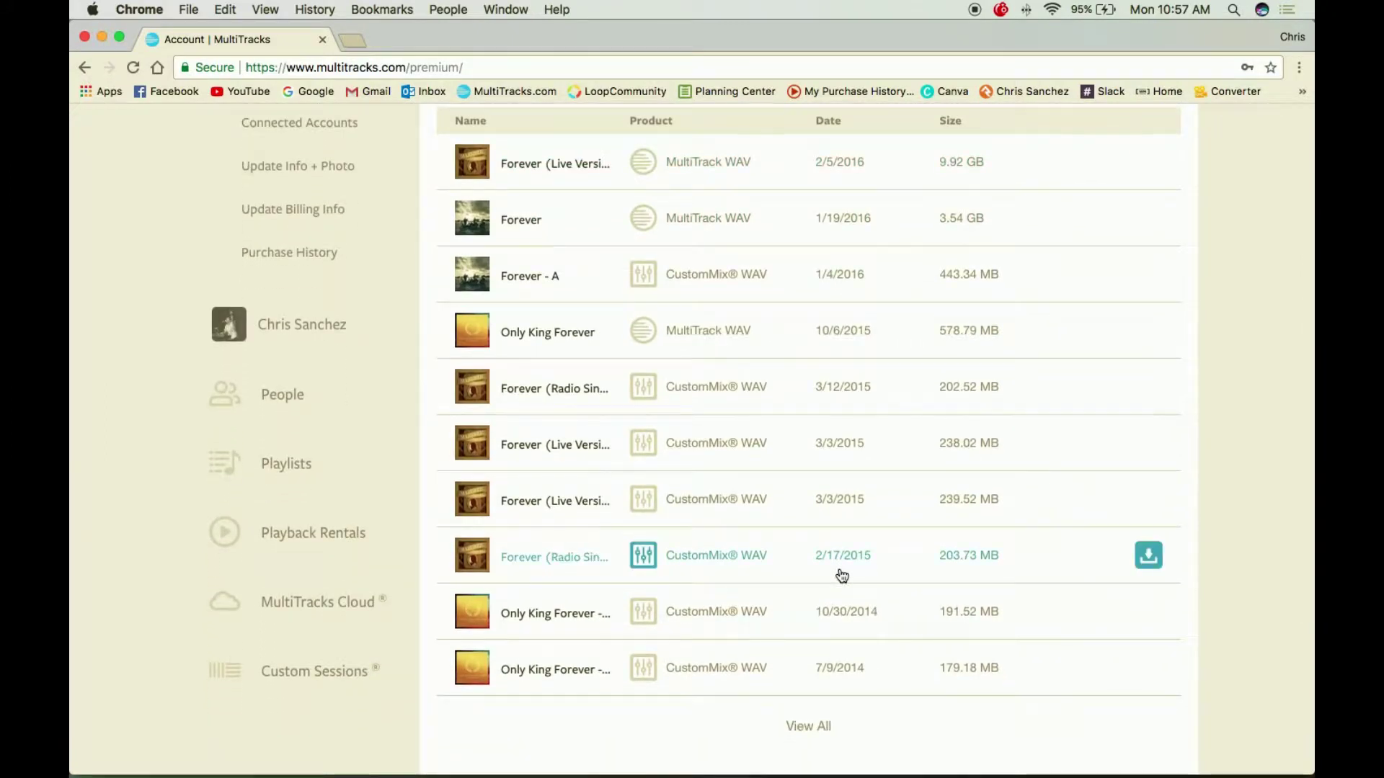
scroll(842, 575, "up", 2)
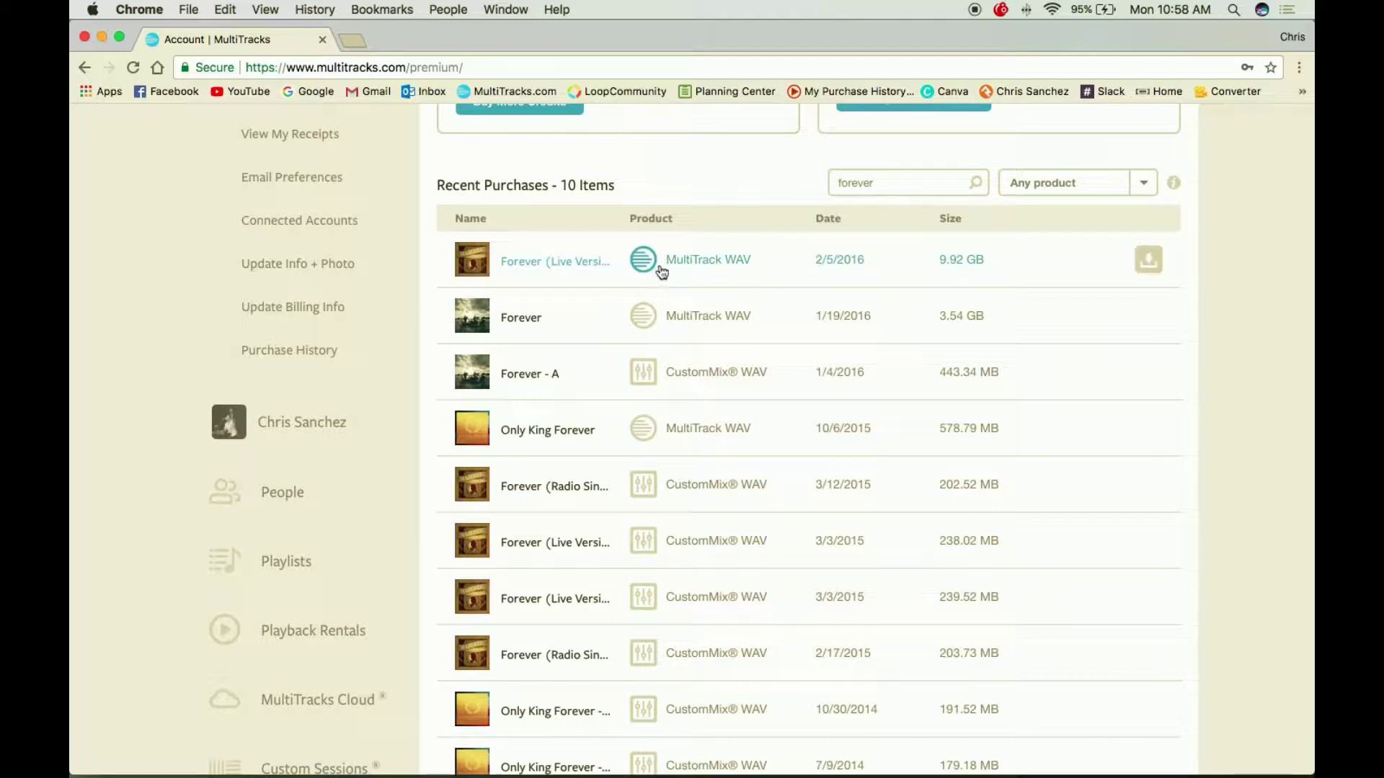
left_click(539, 265)
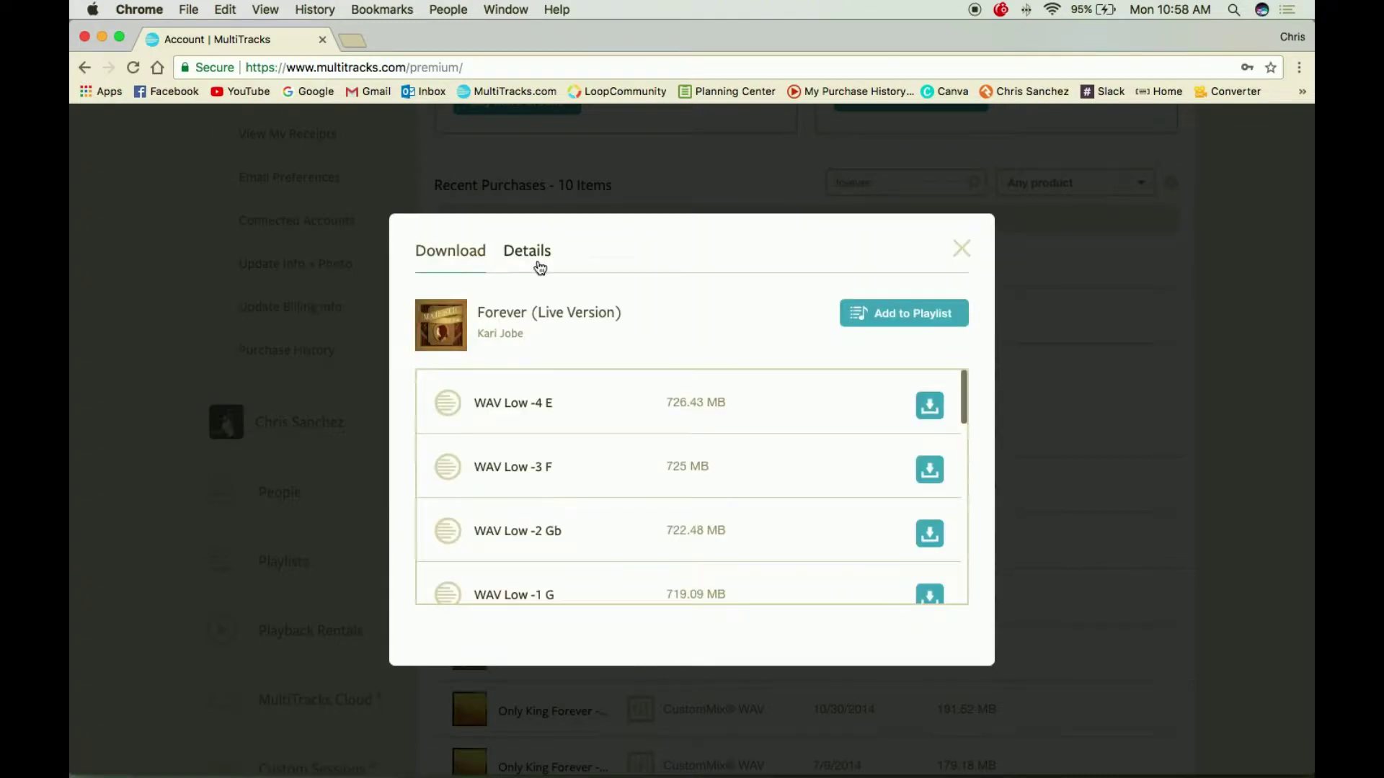
- Examine the WAV and M4A files of Forever (Live Version) offered in each key, from Low -4 E to High +3 B
scroll(569, 415, "down", 2)
scroll(569, 415, "up", 2)
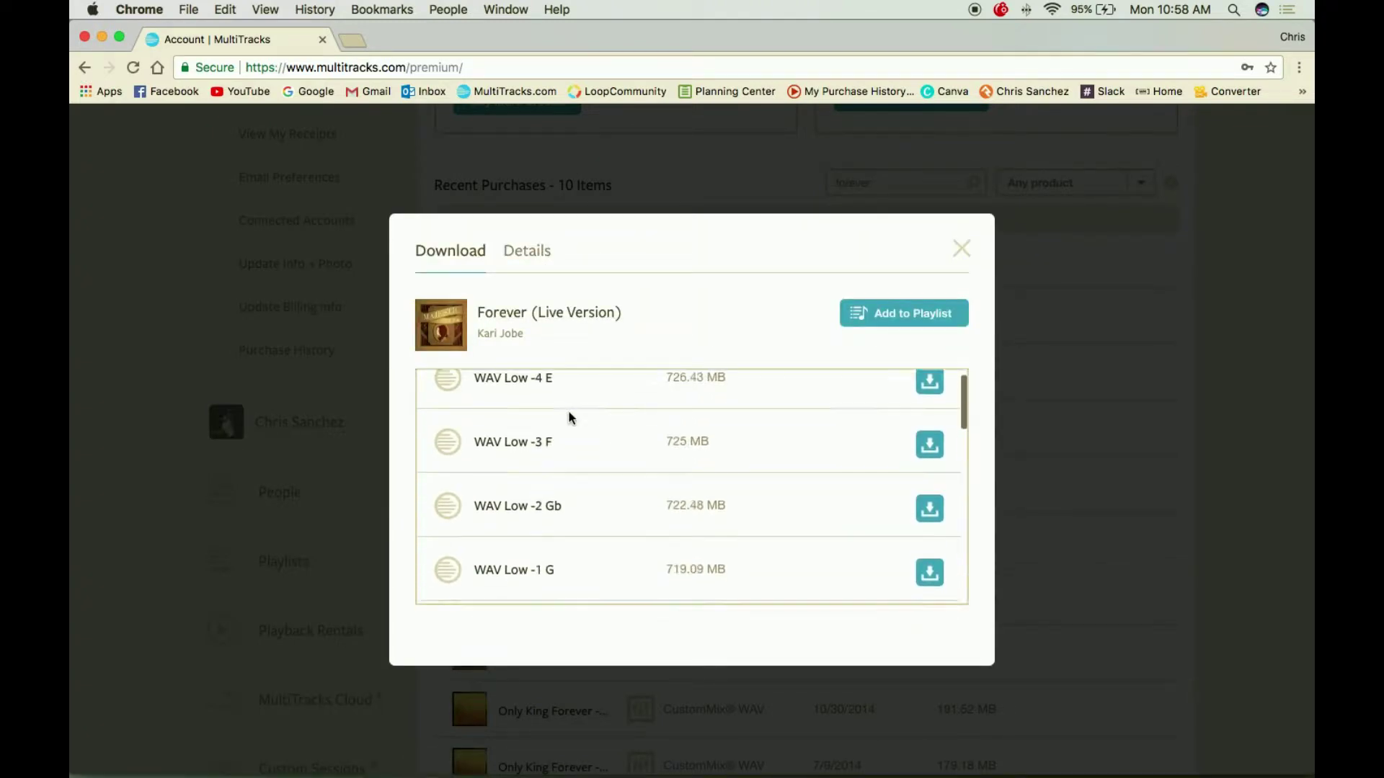
scroll(569, 414, "down", 1)
scroll(569, 415, "up", 1)
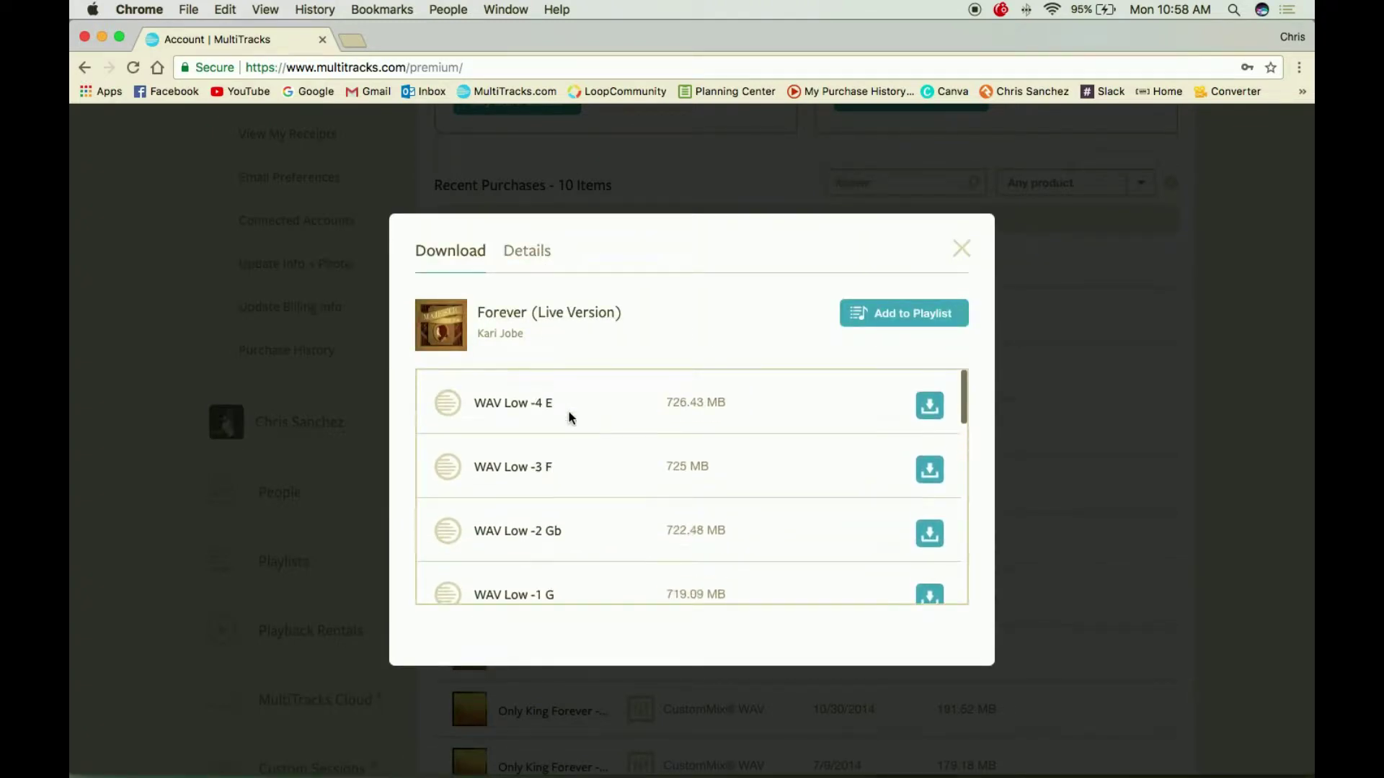
scroll(547, 429, "down", 2)
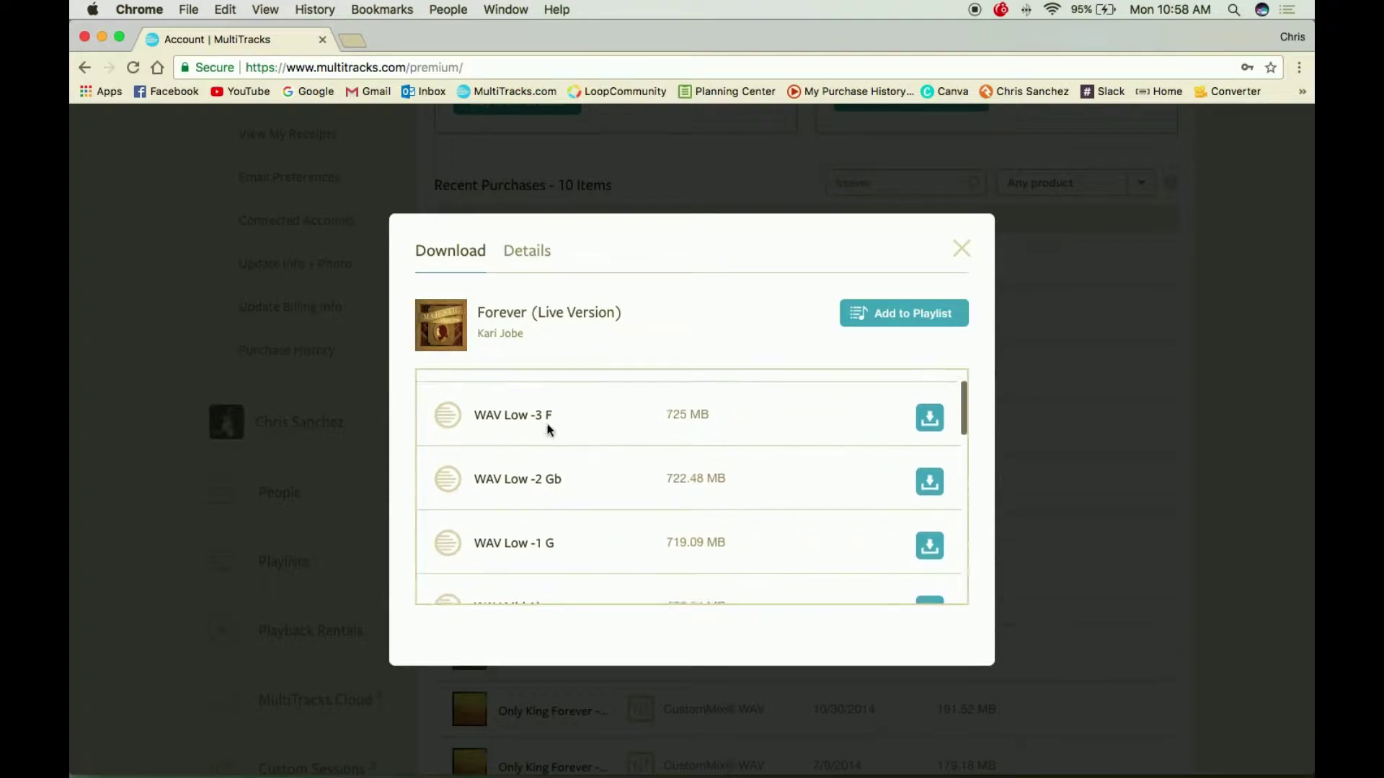
scroll(548, 429, "down", 1)
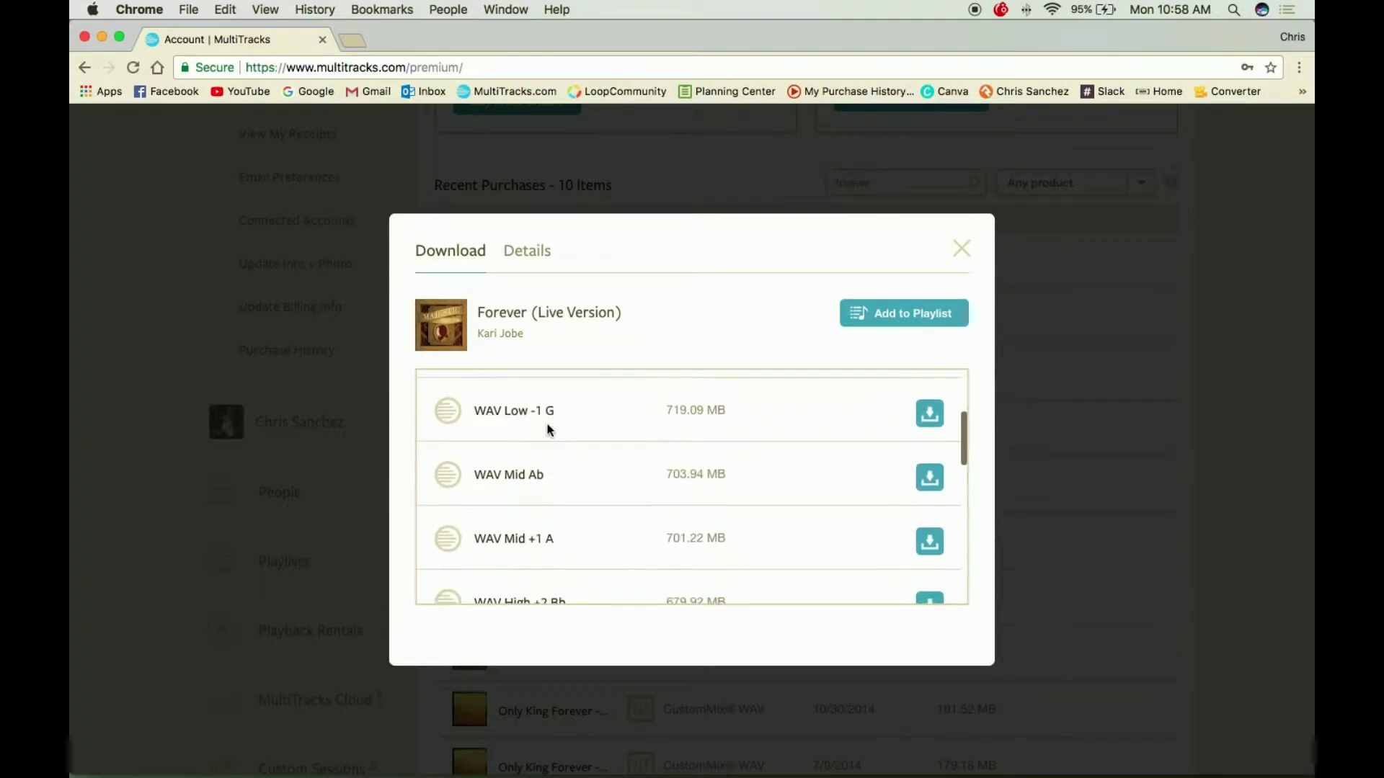
scroll(548, 430, "down", 2)
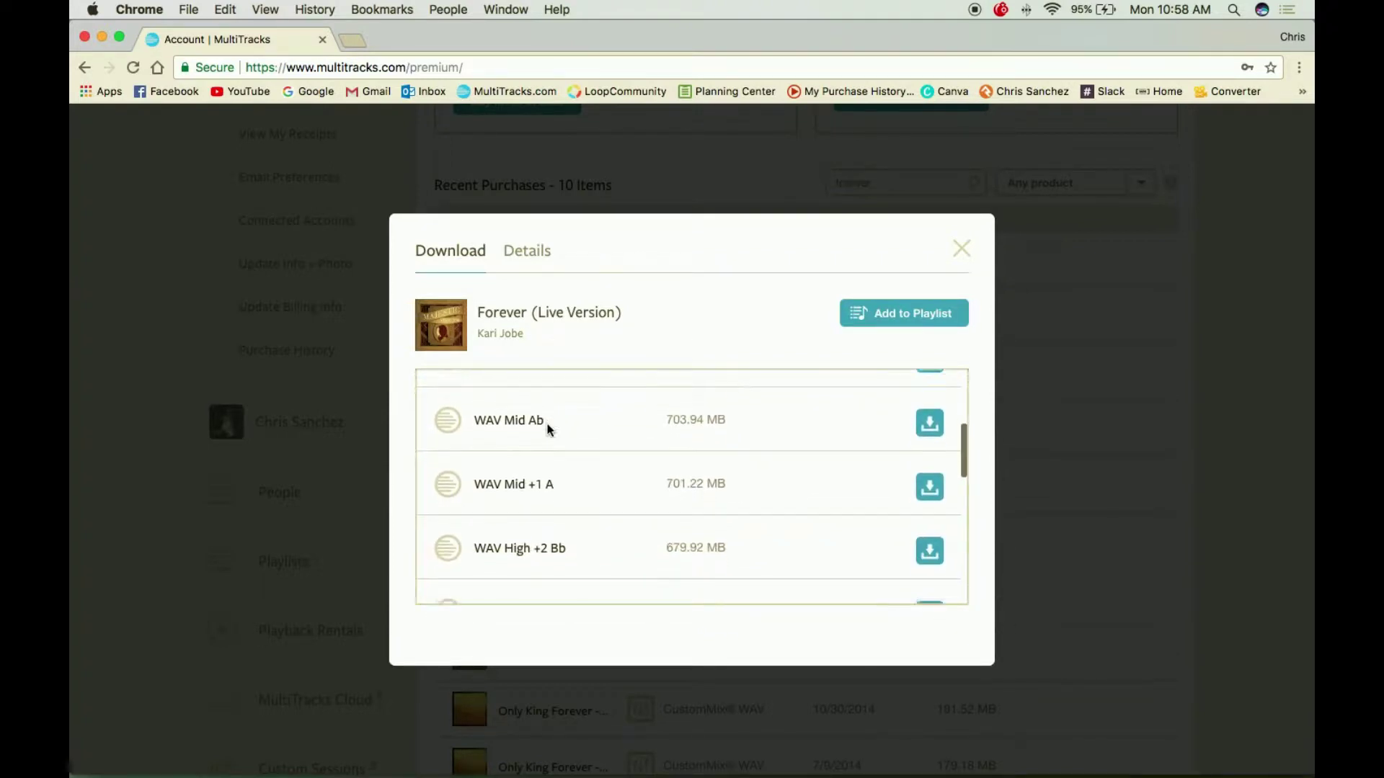
scroll(547, 430, "down", 3)
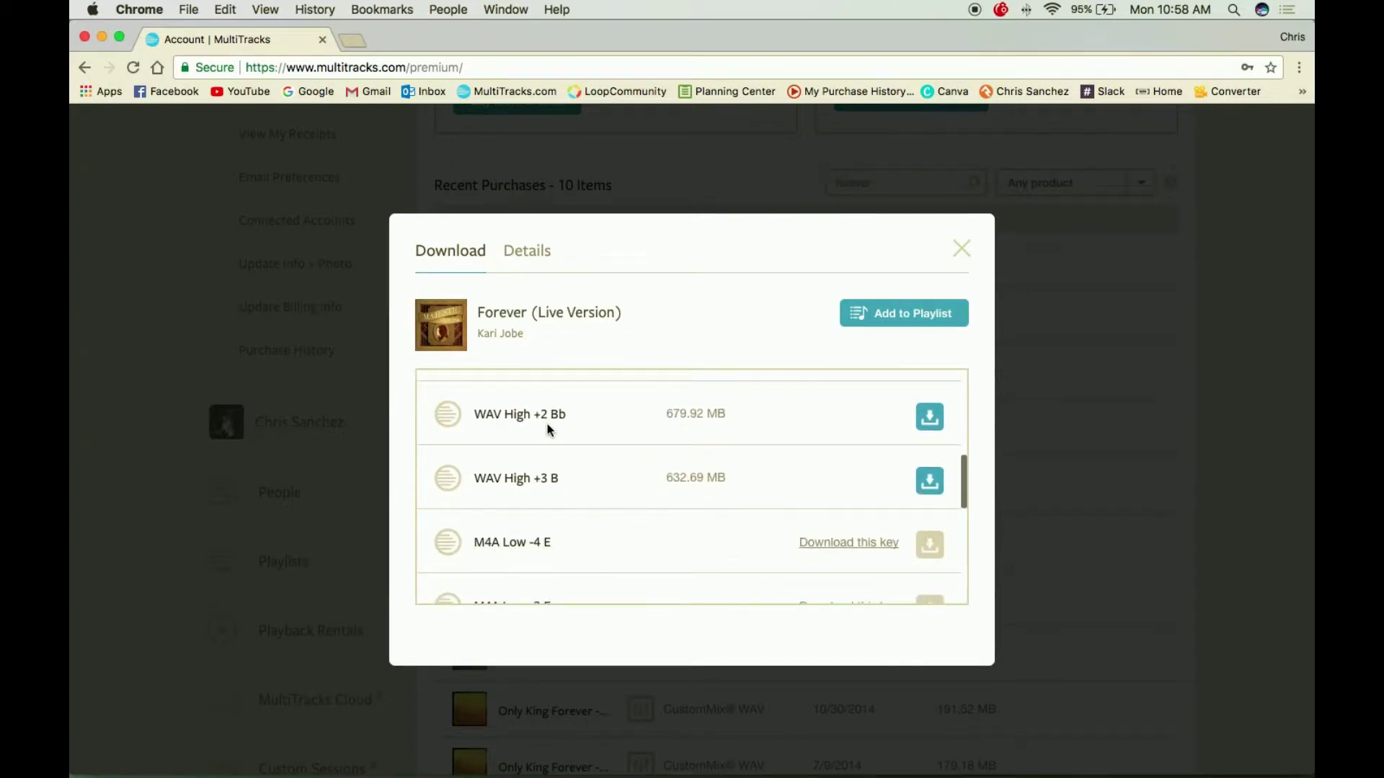
scroll(548, 430, "down", 1)
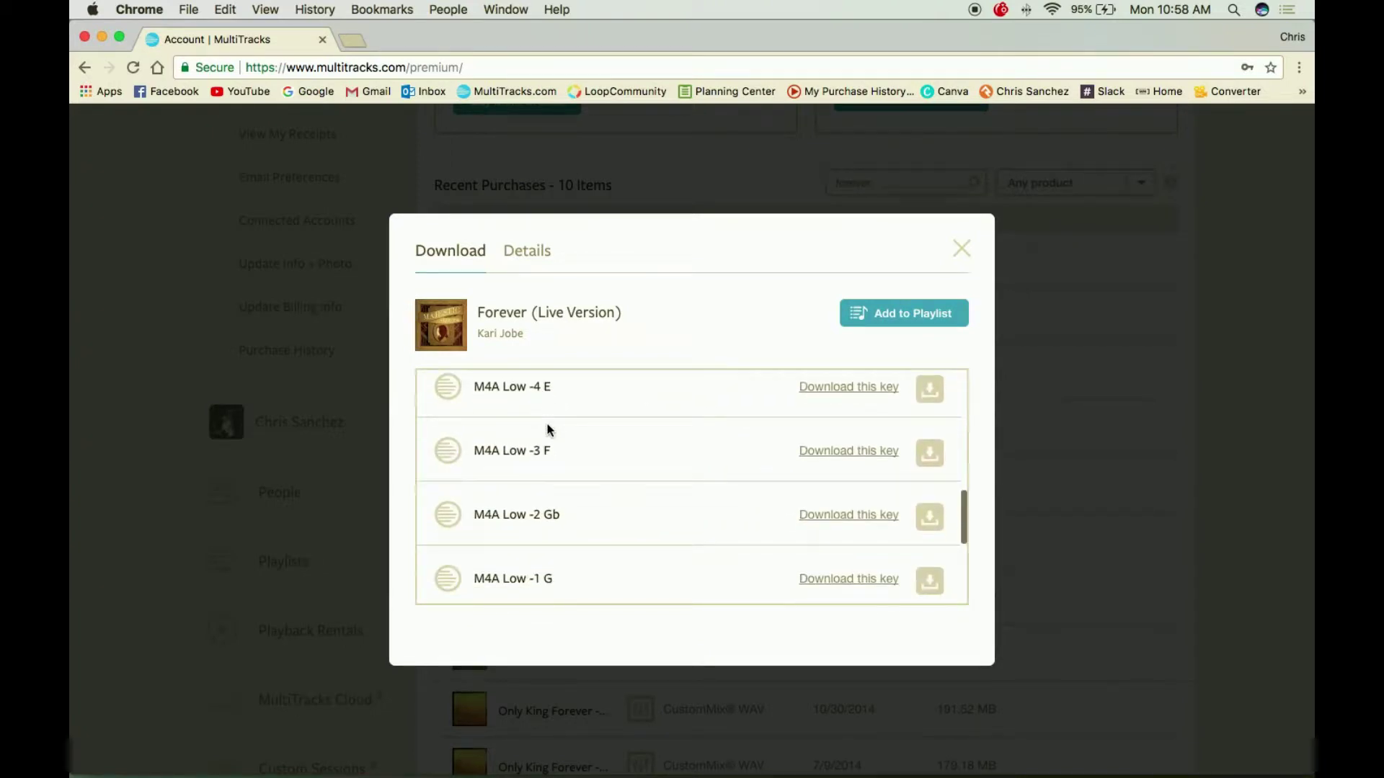
scroll(547, 430, "down", 3)
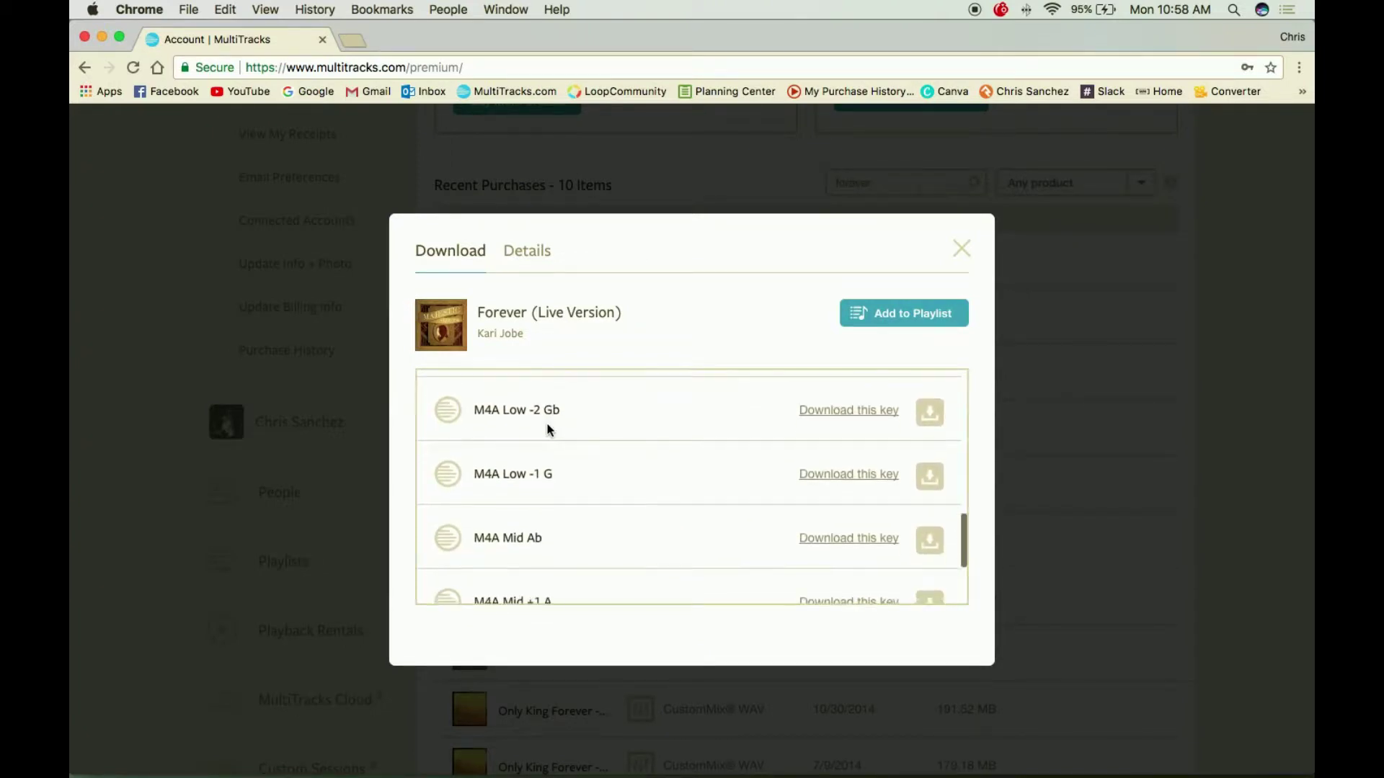
scroll(548, 430, "down", 3)
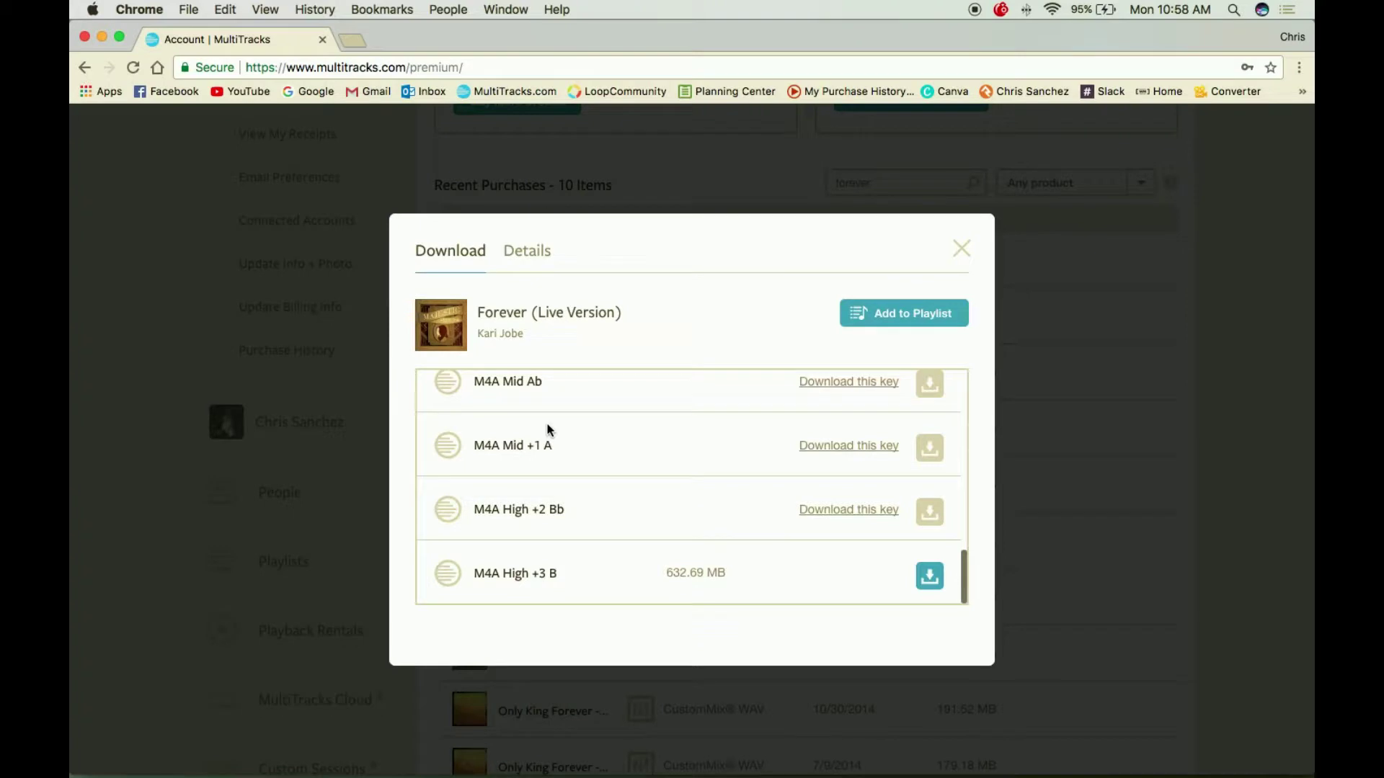
scroll(548, 430, "up", 10)
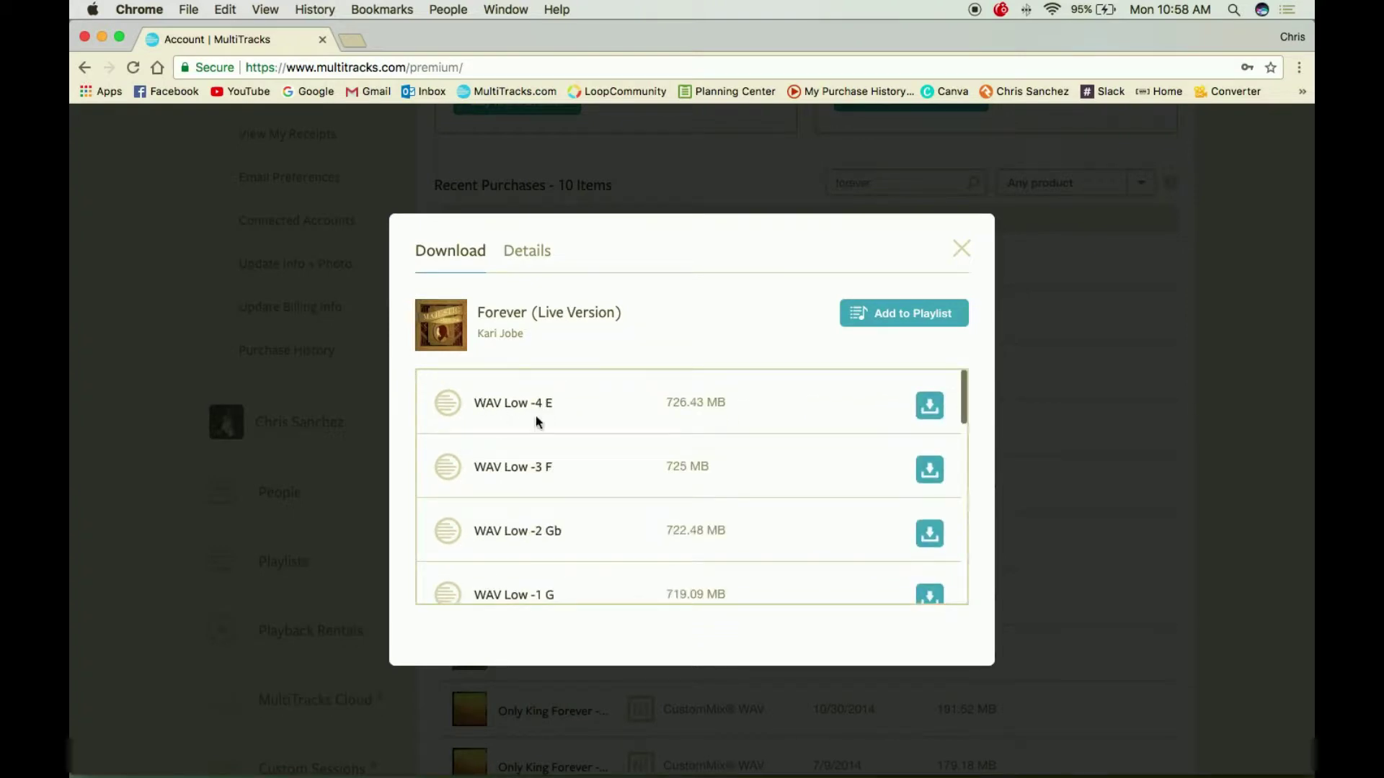
scroll(548, 461, "down", 10)
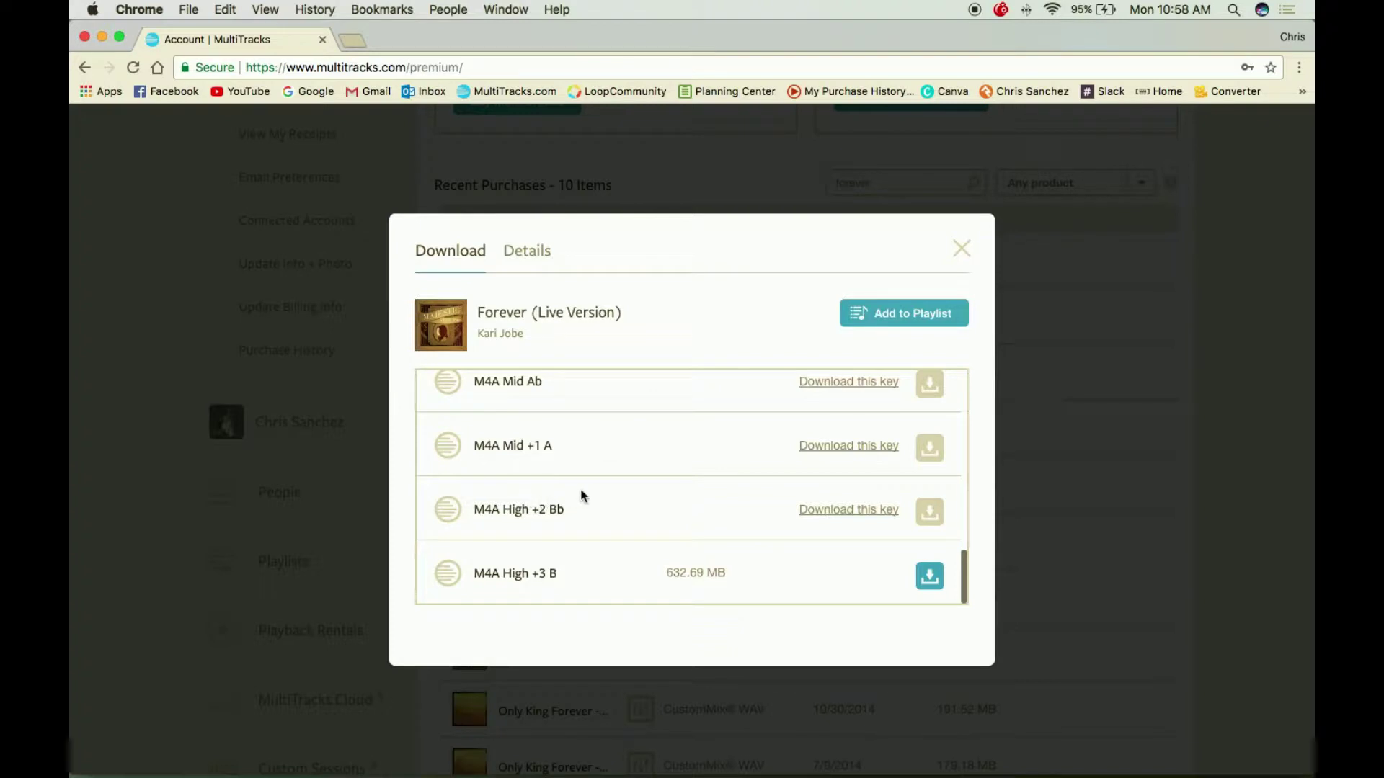
scroll(585, 495, "up", 3)
scroll(588, 495, "down", 1)
scroll(588, 495, "up", 1)
scroll(588, 495, "down", 1)
scroll(587, 494, "down", 2)
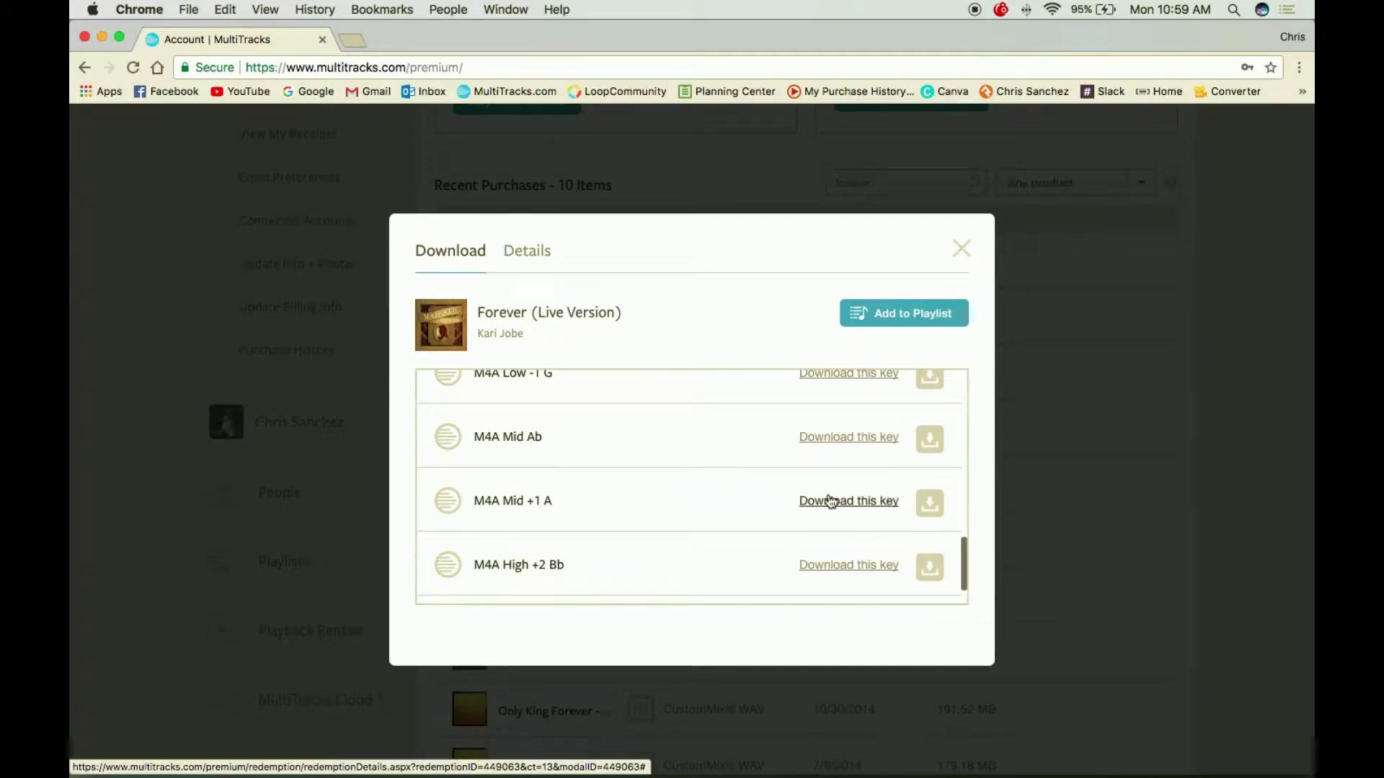
- Request the M4A Mid +1 A version of Forever (Live Version) and download its zip file
scroll(829, 500, "up", 10)
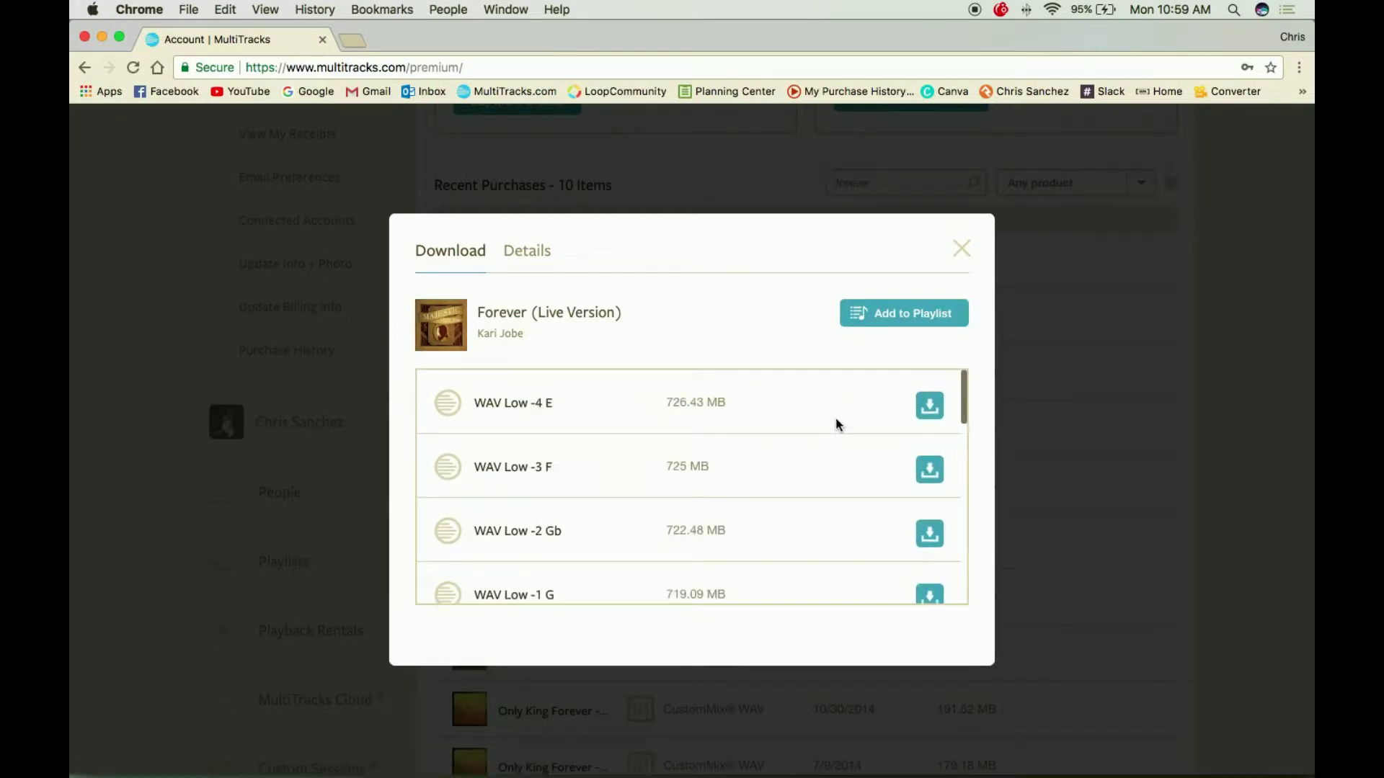
scroll(840, 510, "down", 1)
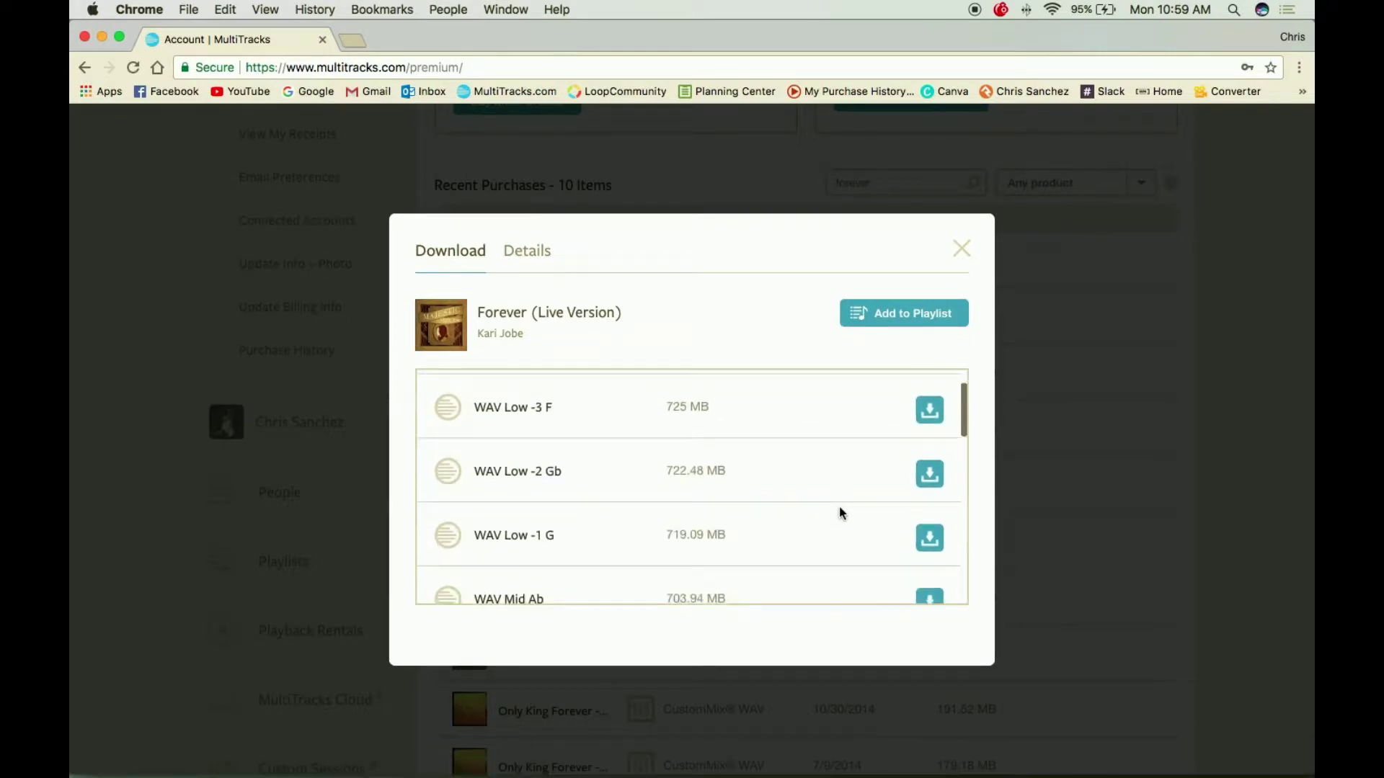
scroll(839, 508, "down", 3)
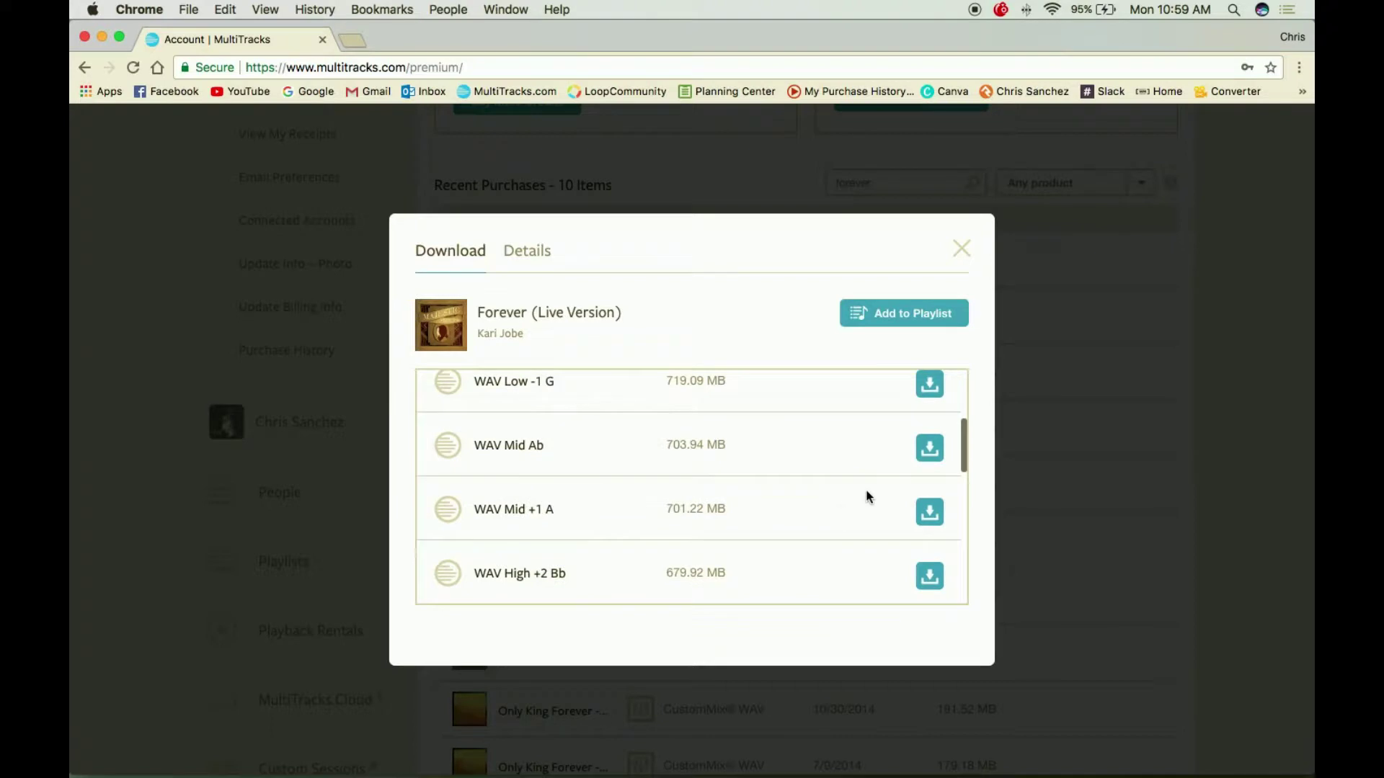
scroll(822, 483, "down", 5)
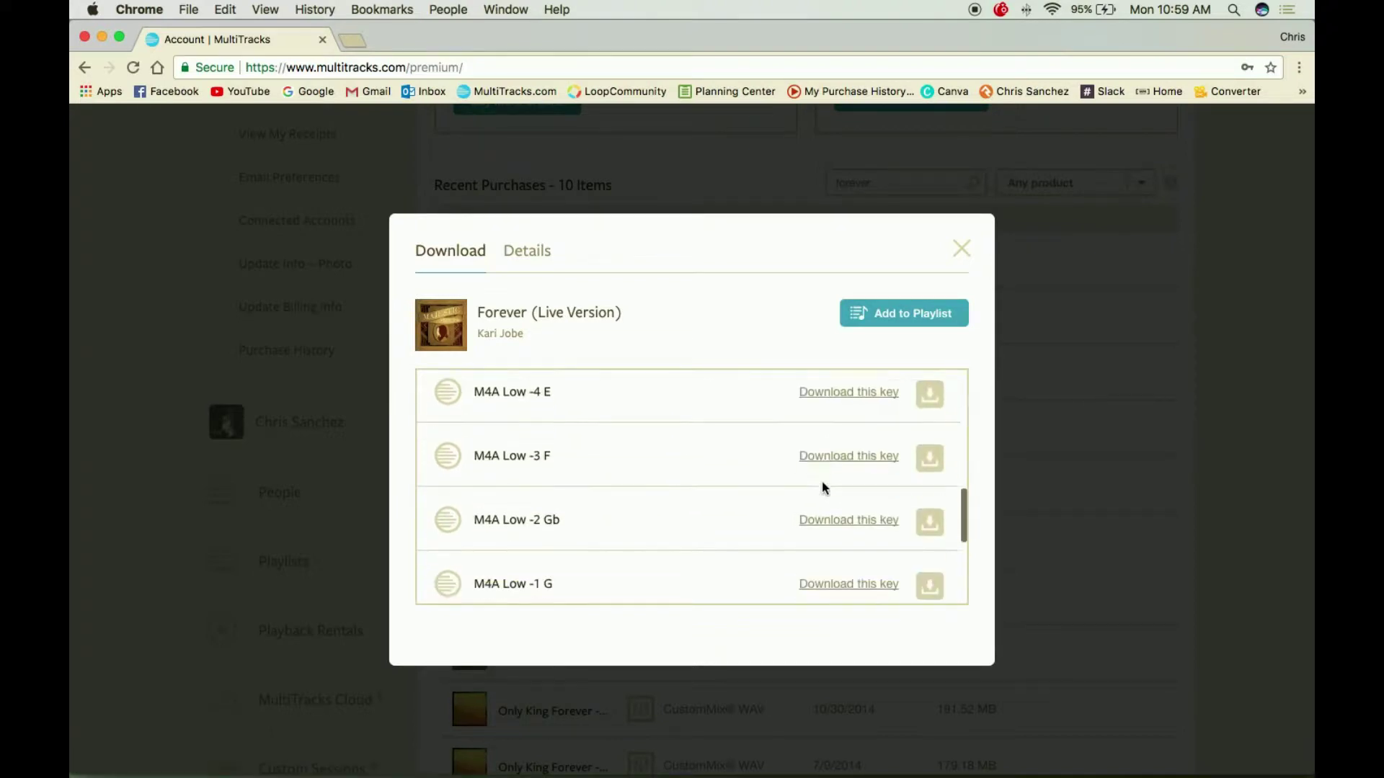
scroll(823, 484, "down", 3)
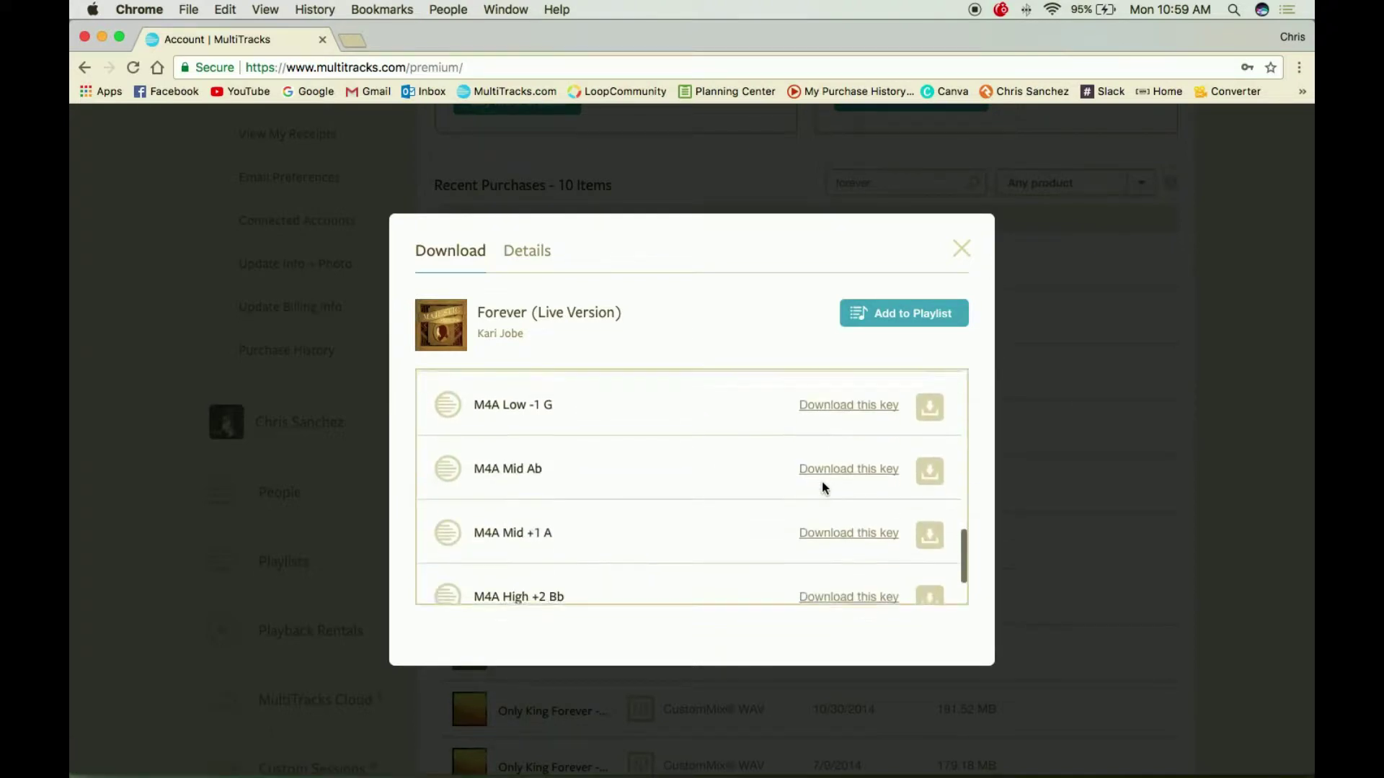
scroll(822, 487, "down", 2)
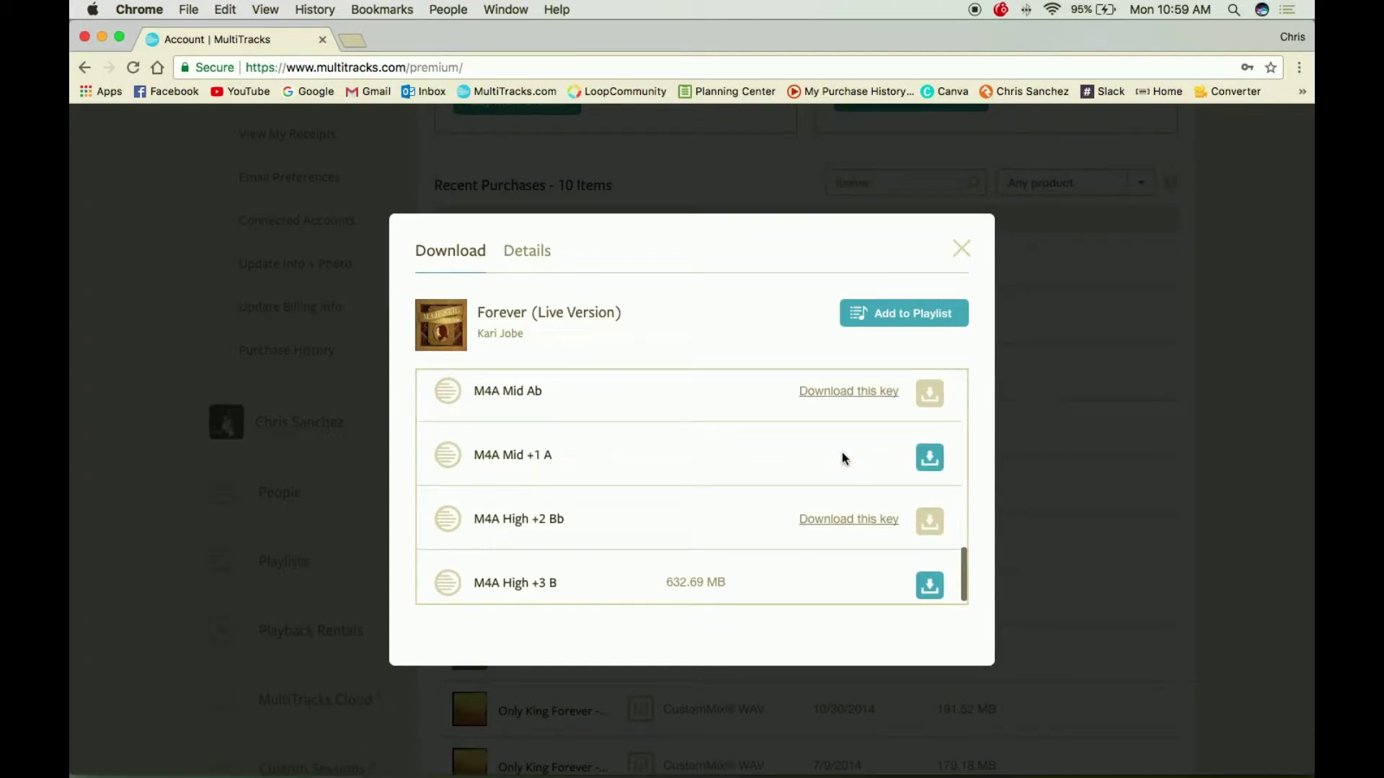
left_click(929, 461)
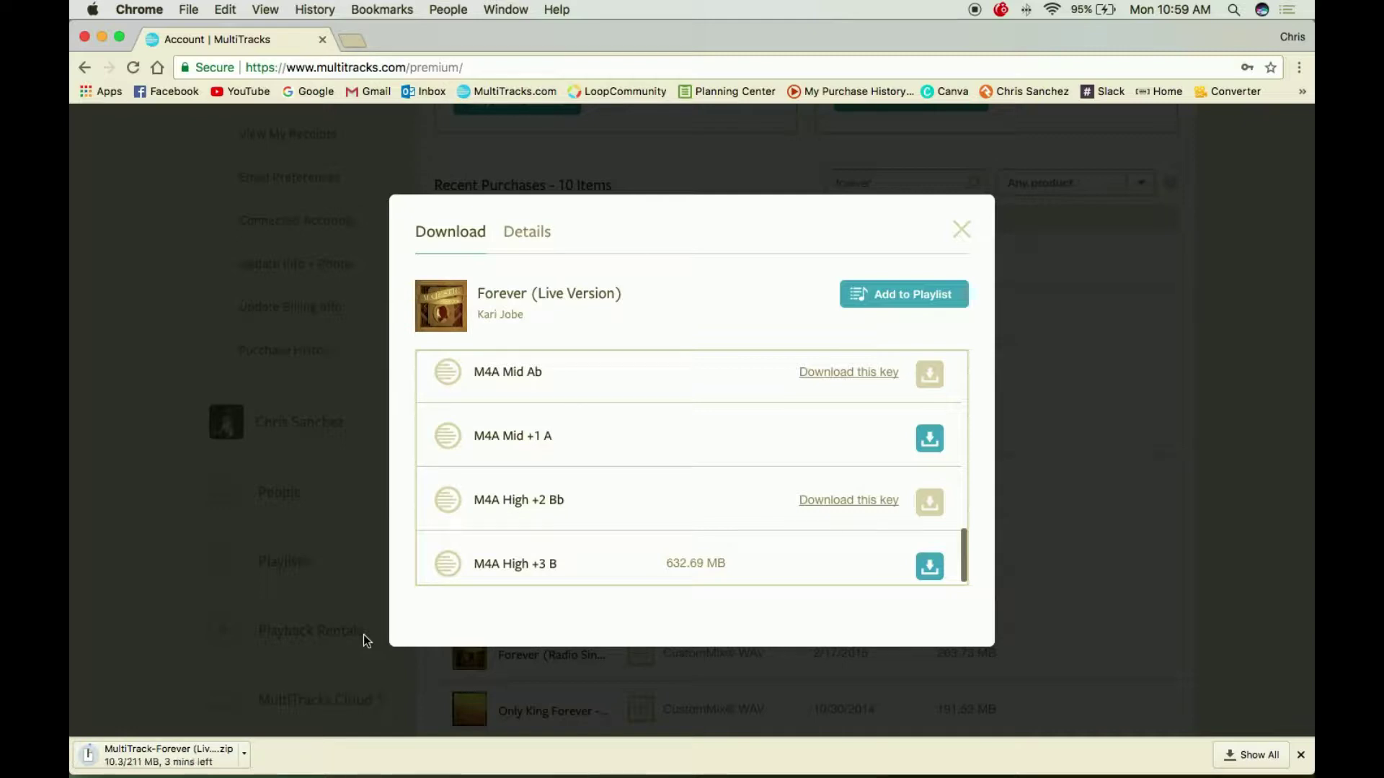
- Check the M4A and WAV key list once more and close the song's download options
scroll(698, 417, "up", 5)
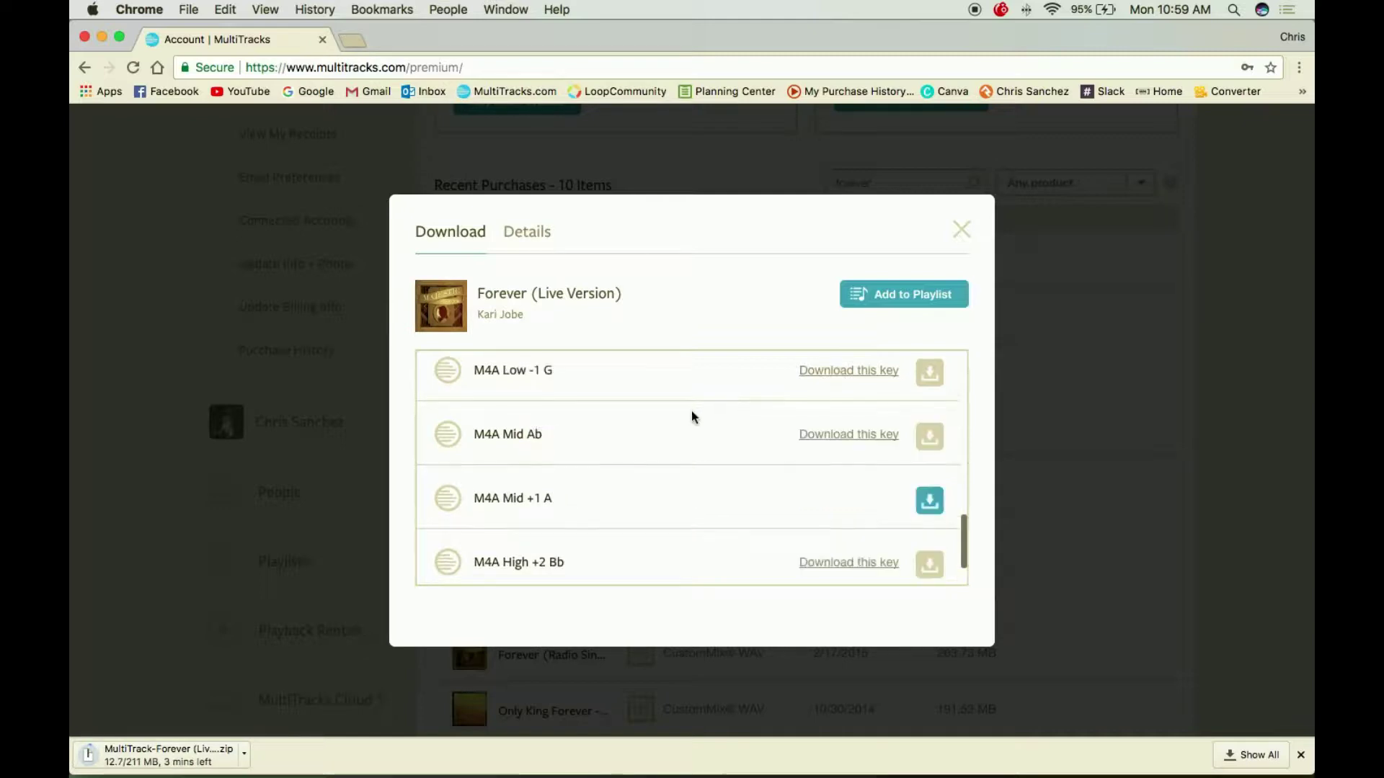
scroll(692, 414, "down", 2)
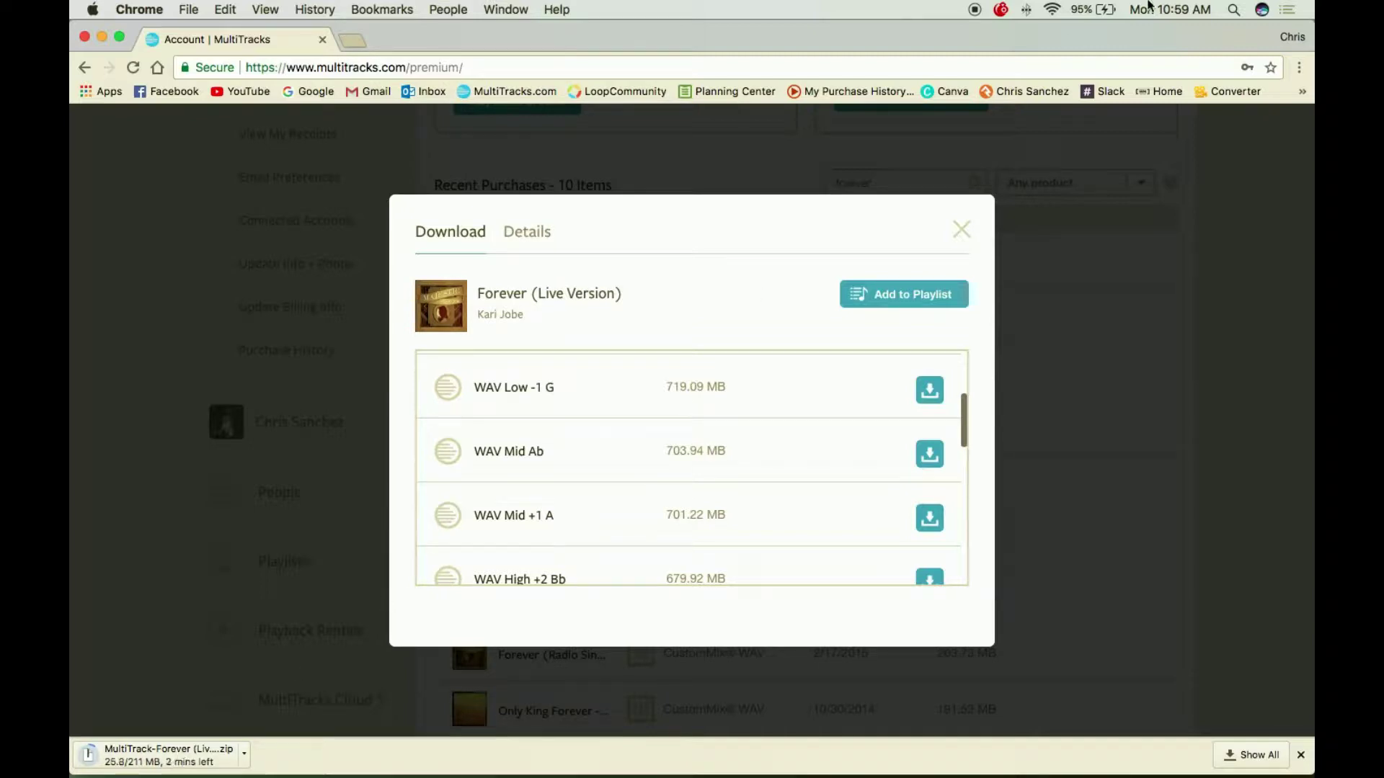
left_click(961, 231)
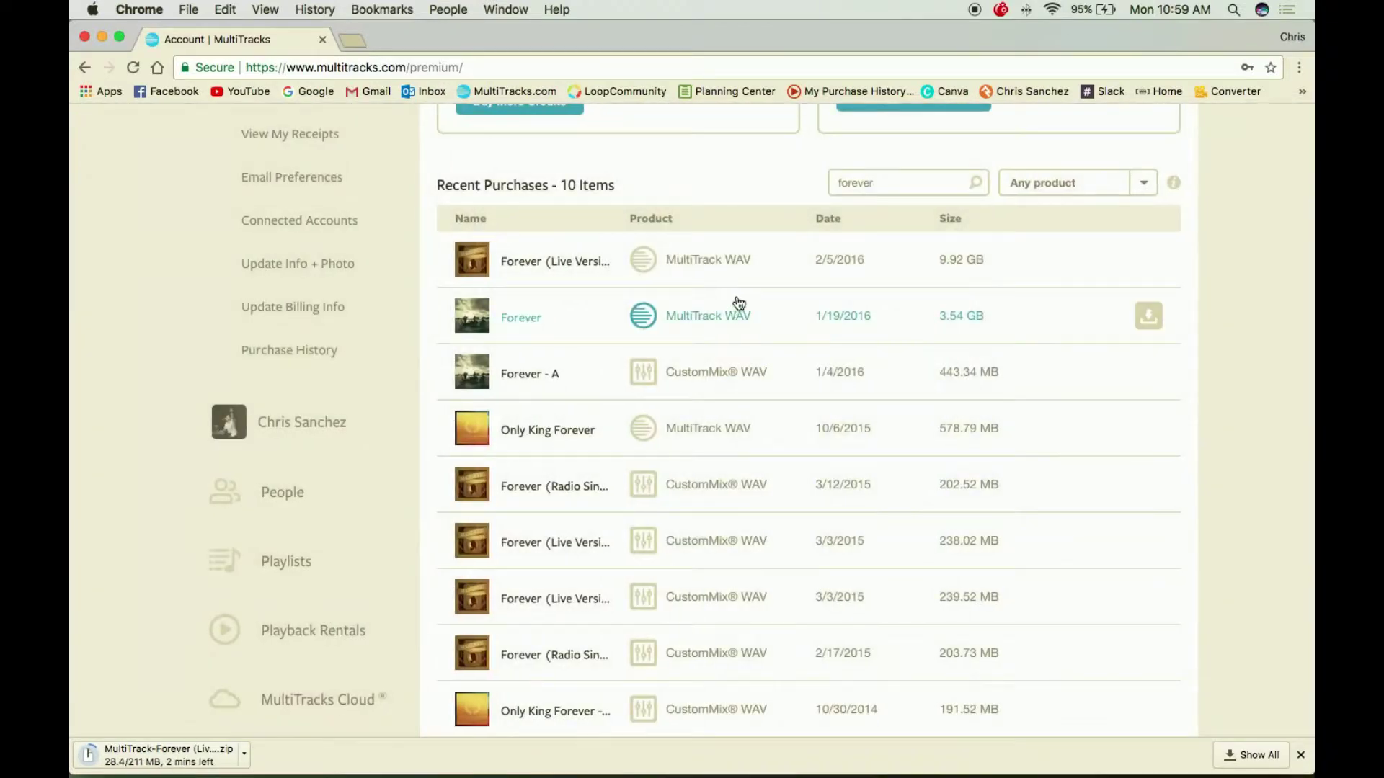
- Go to the MultiTracks.com home page and return to the account overview from there
scroll(736, 301, "up", 3)
scroll(739, 303, "up", 3)
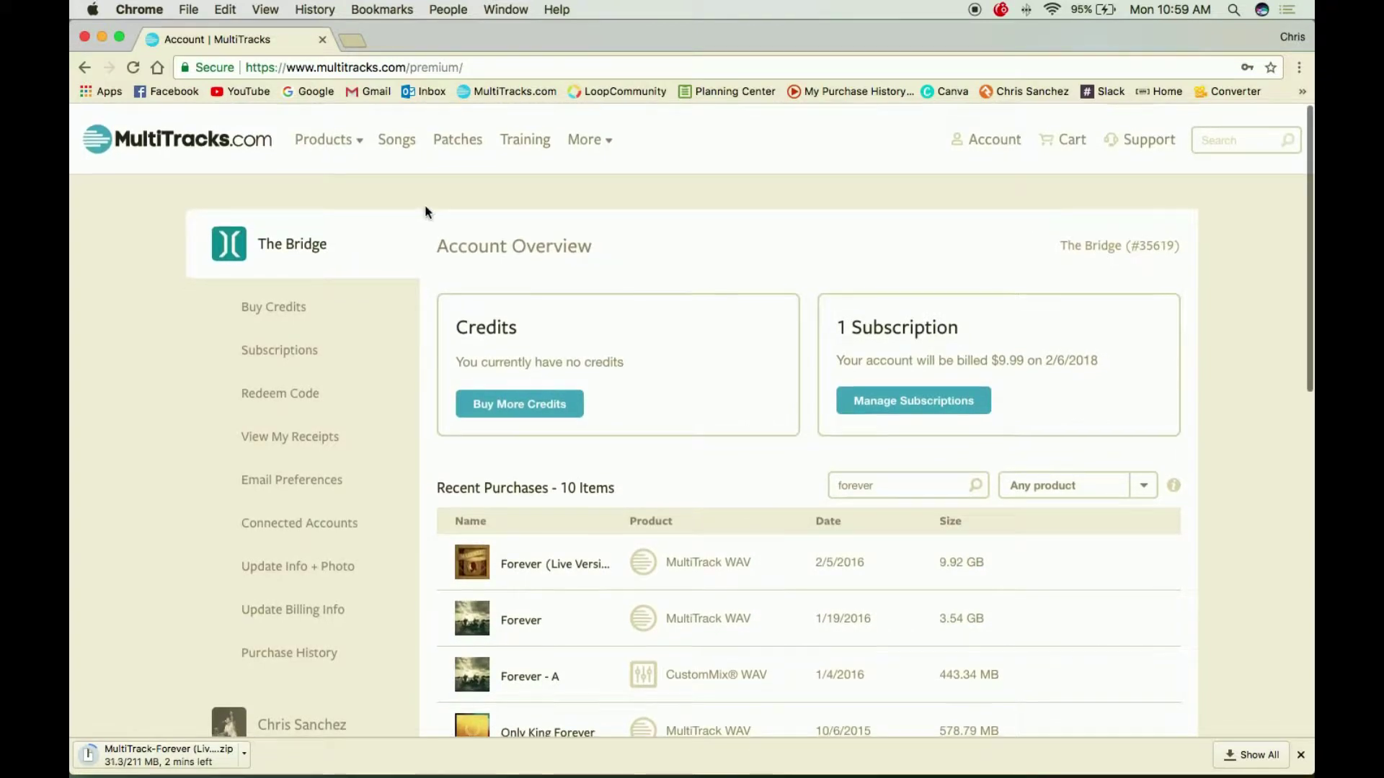
left_click(134, 136)
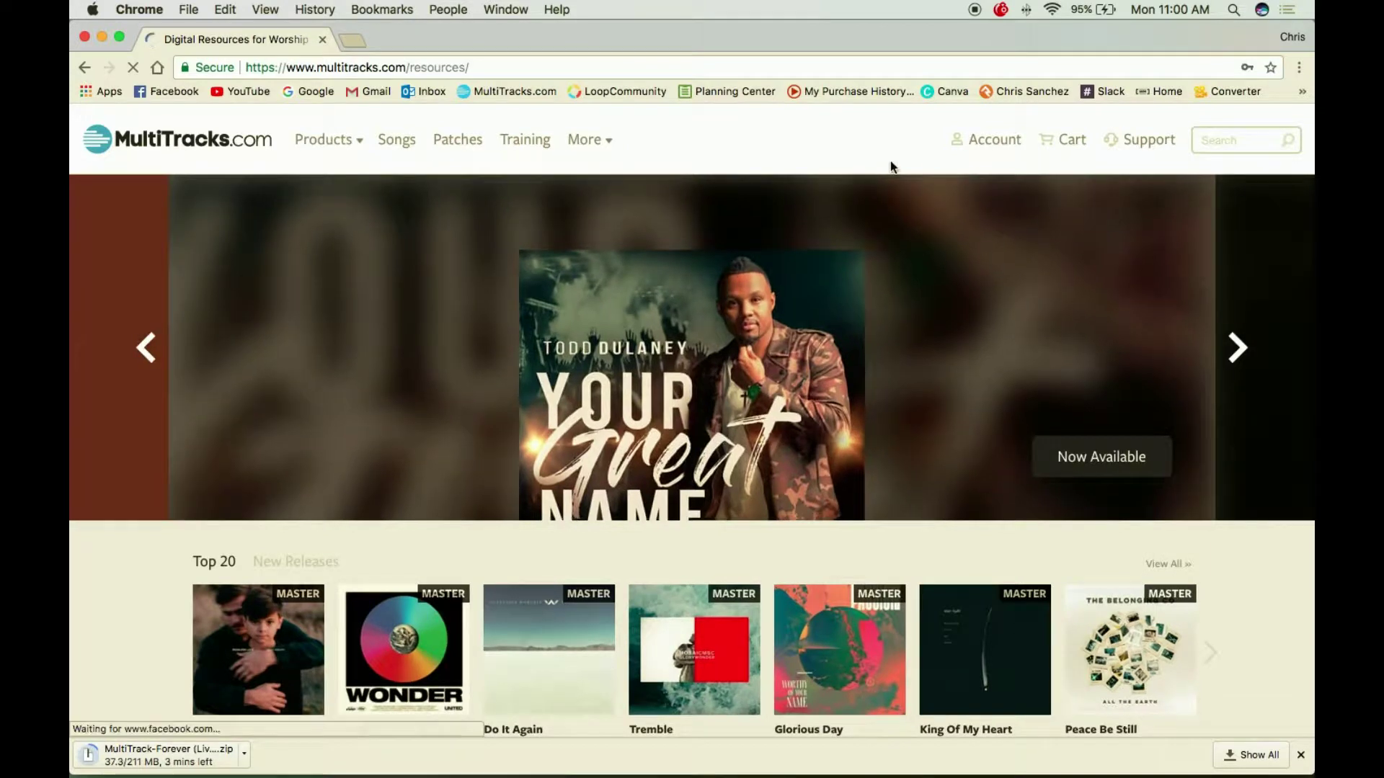
mouse_move(985, 150)
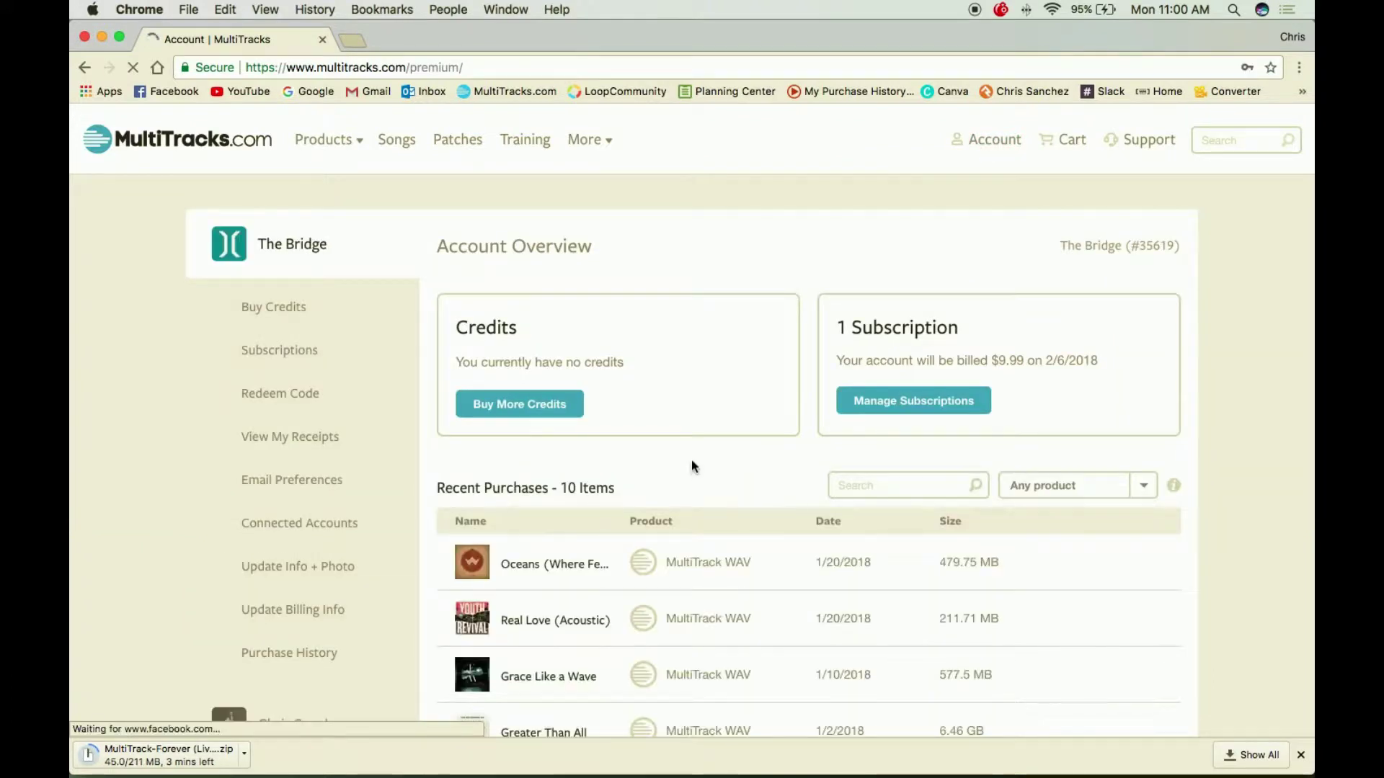
- Look through the account's recent purchases and view the available product filter options without changing the filter
scroll(690, 462, "down", 6)
scroll(691, 467, "down", 5)
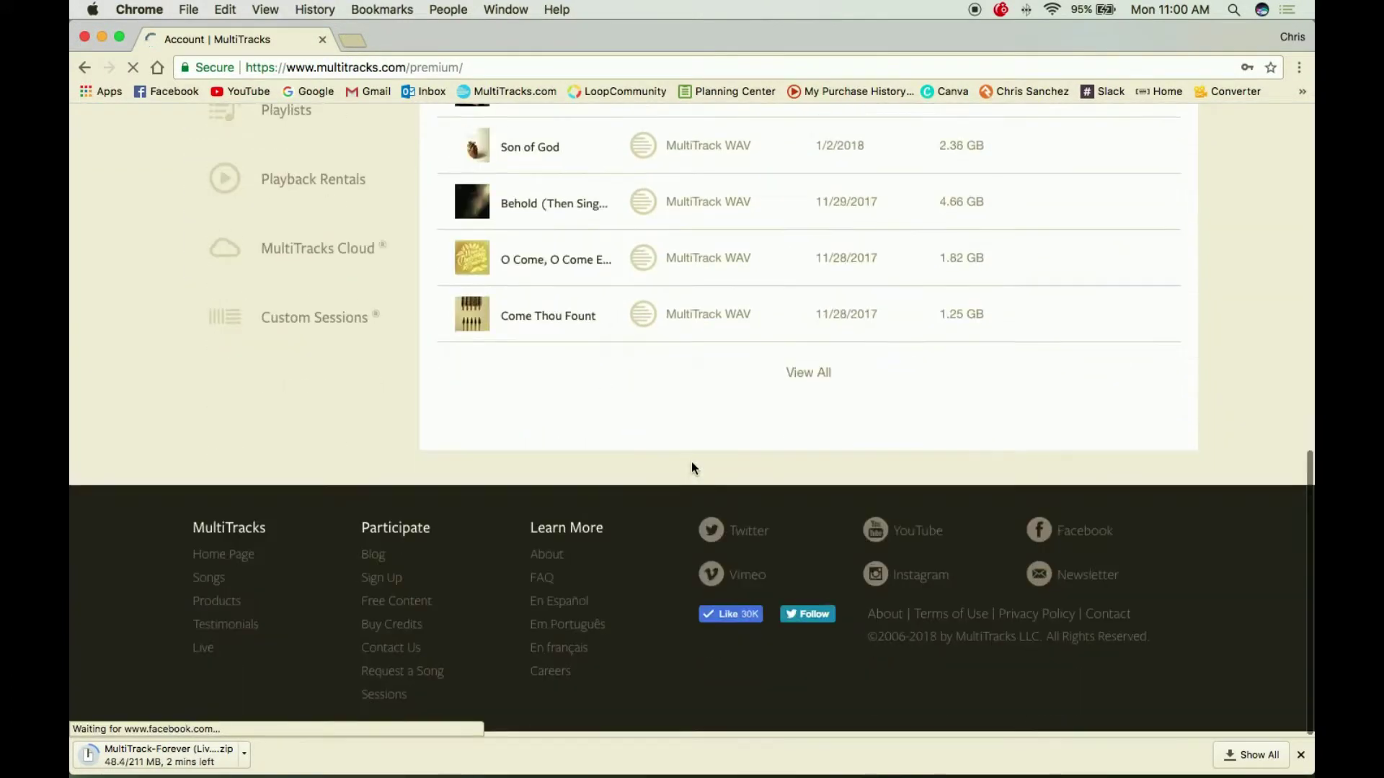
scroll(692, 467, "up", 8)
scroll(691, 467, "up", 2)
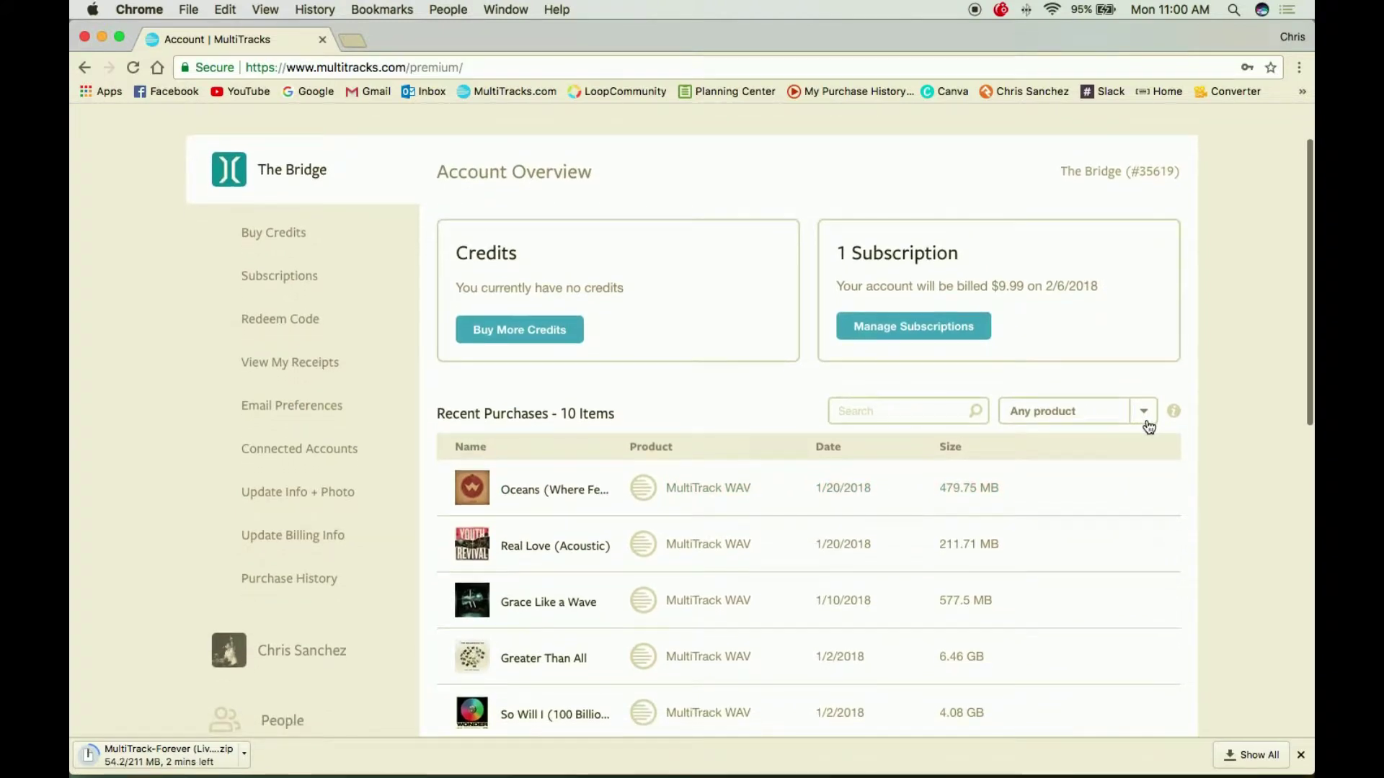
left_click(1145, 419)
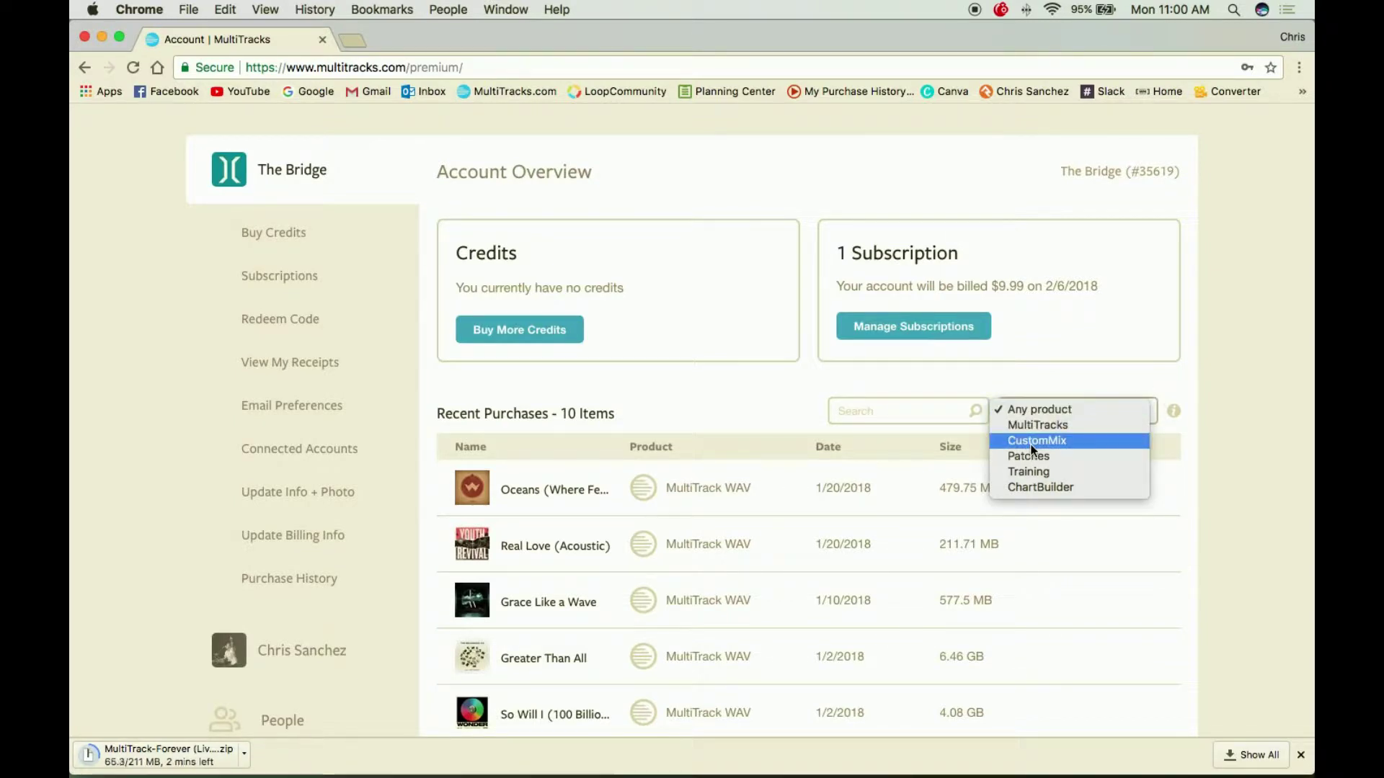
left_click(1198, 381)
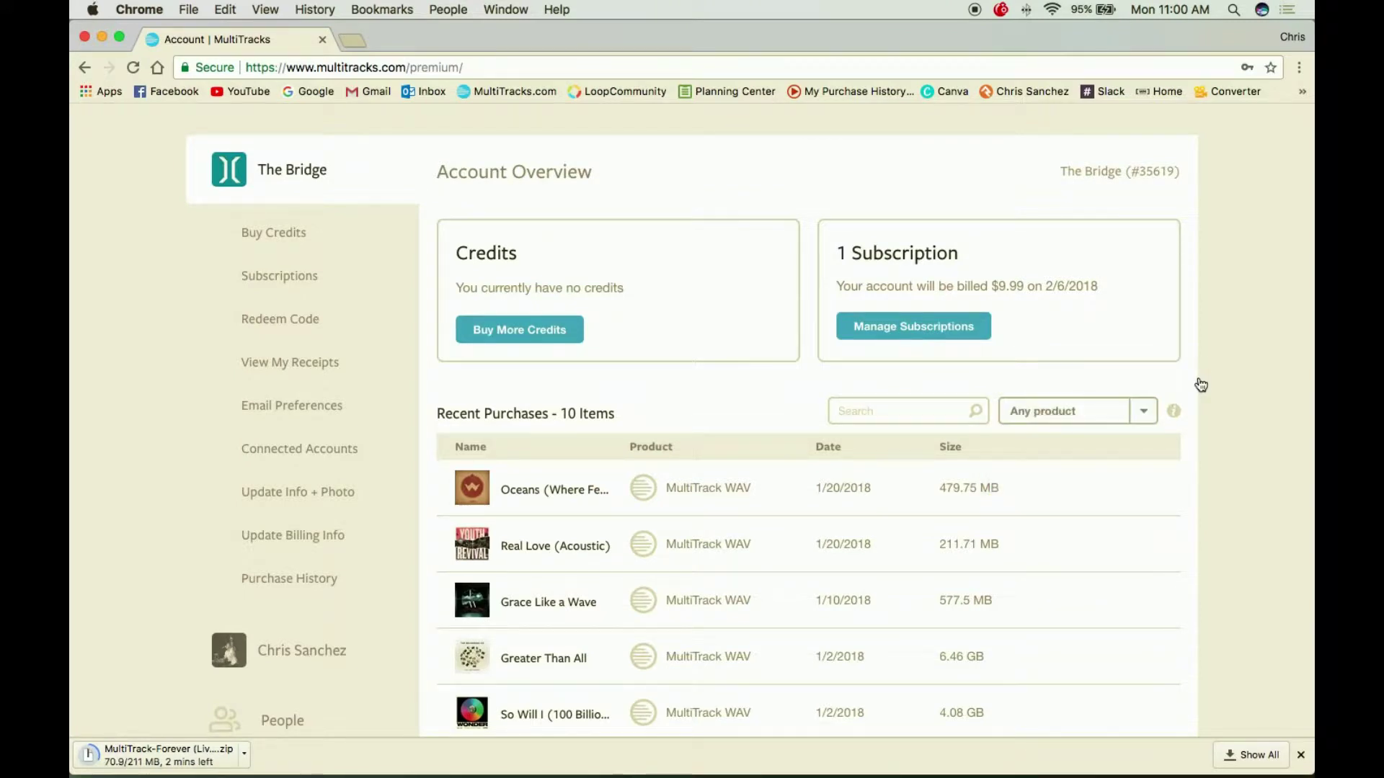
- Search the whole site for "glori" and open the song Glorious Day by Passion
scroll(1146, 345, "up", 2)
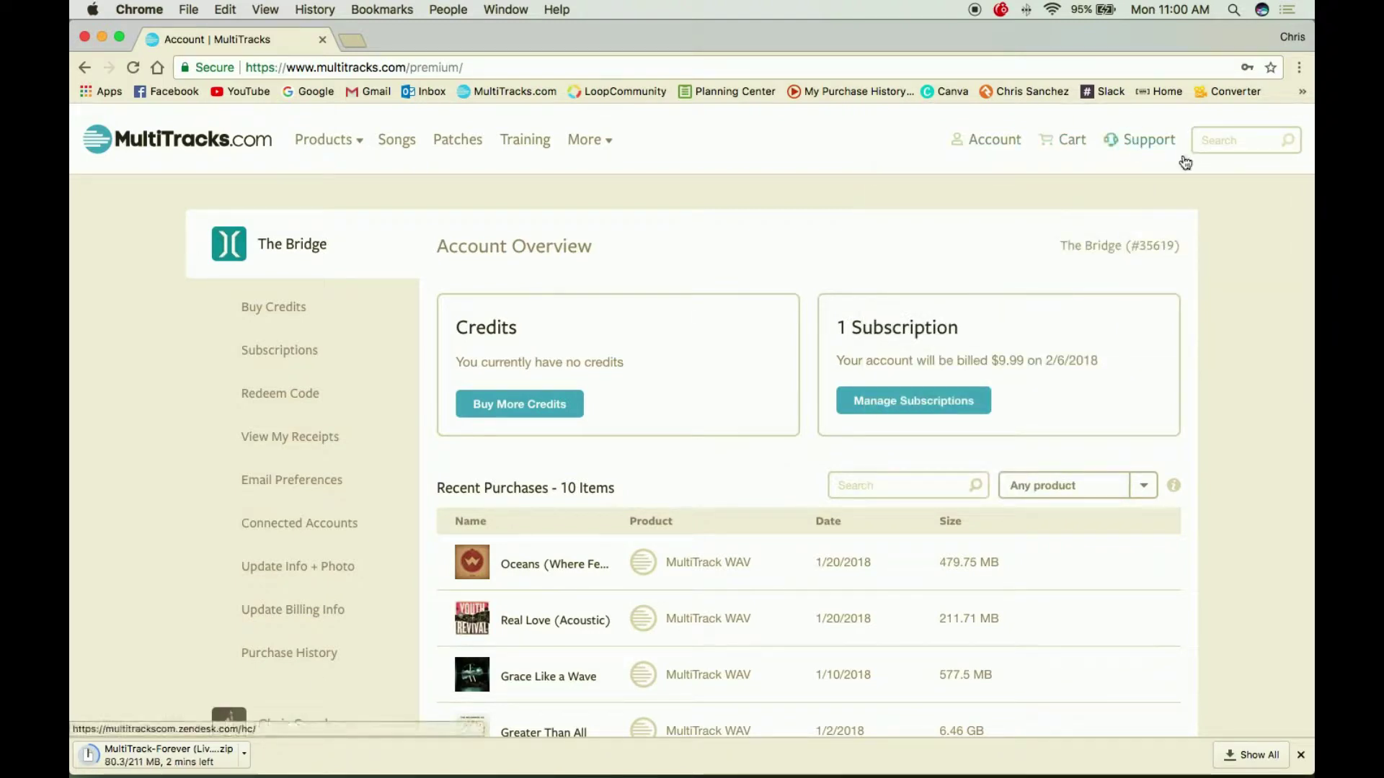
left_click(1216, 137)
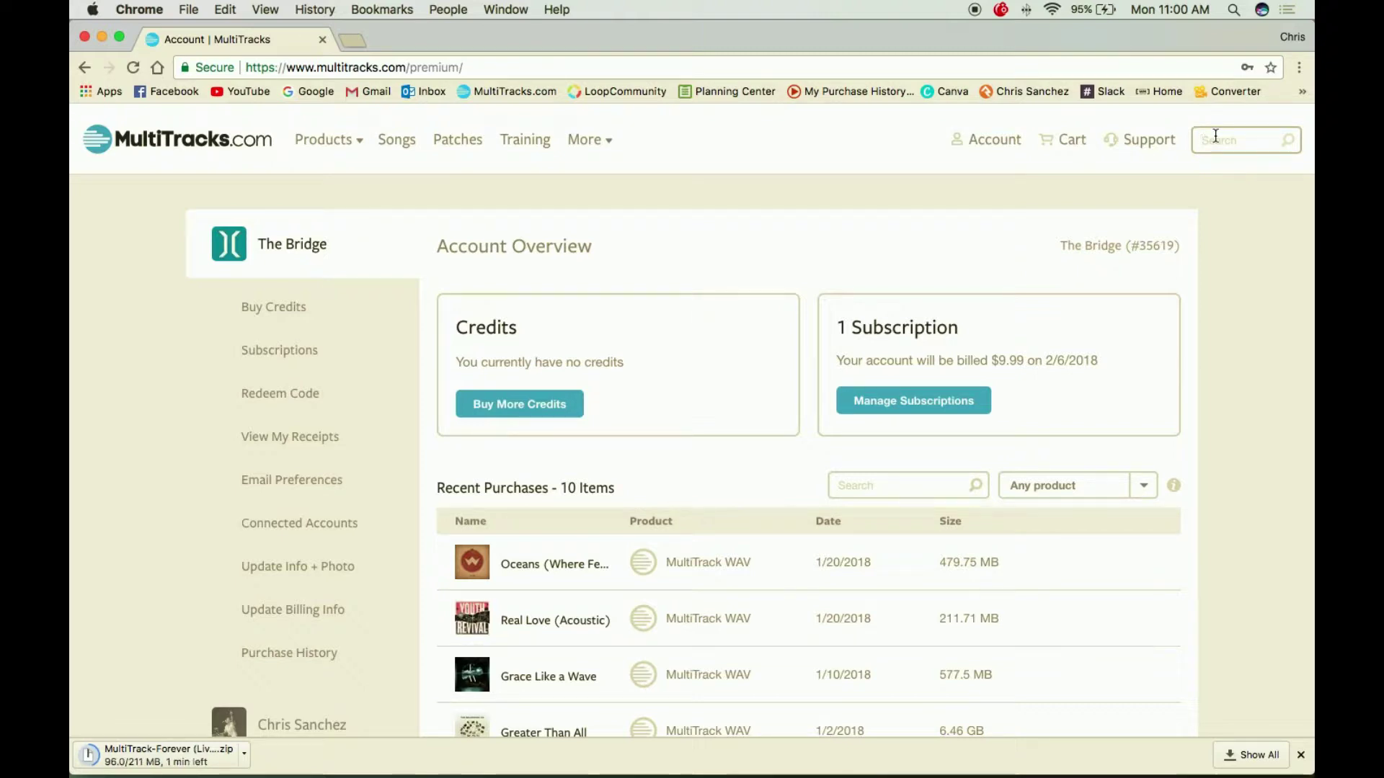
type("gloriu")
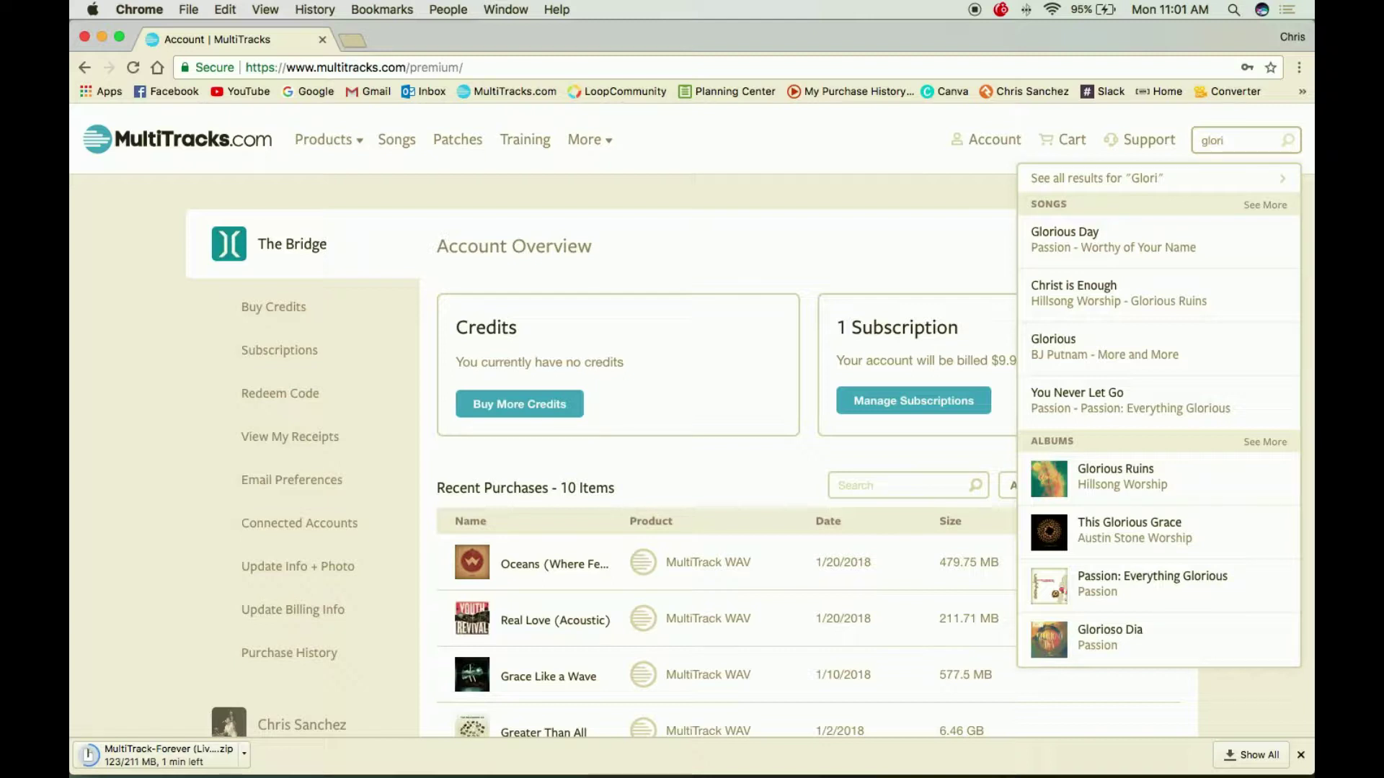
left_click(1078, 246)
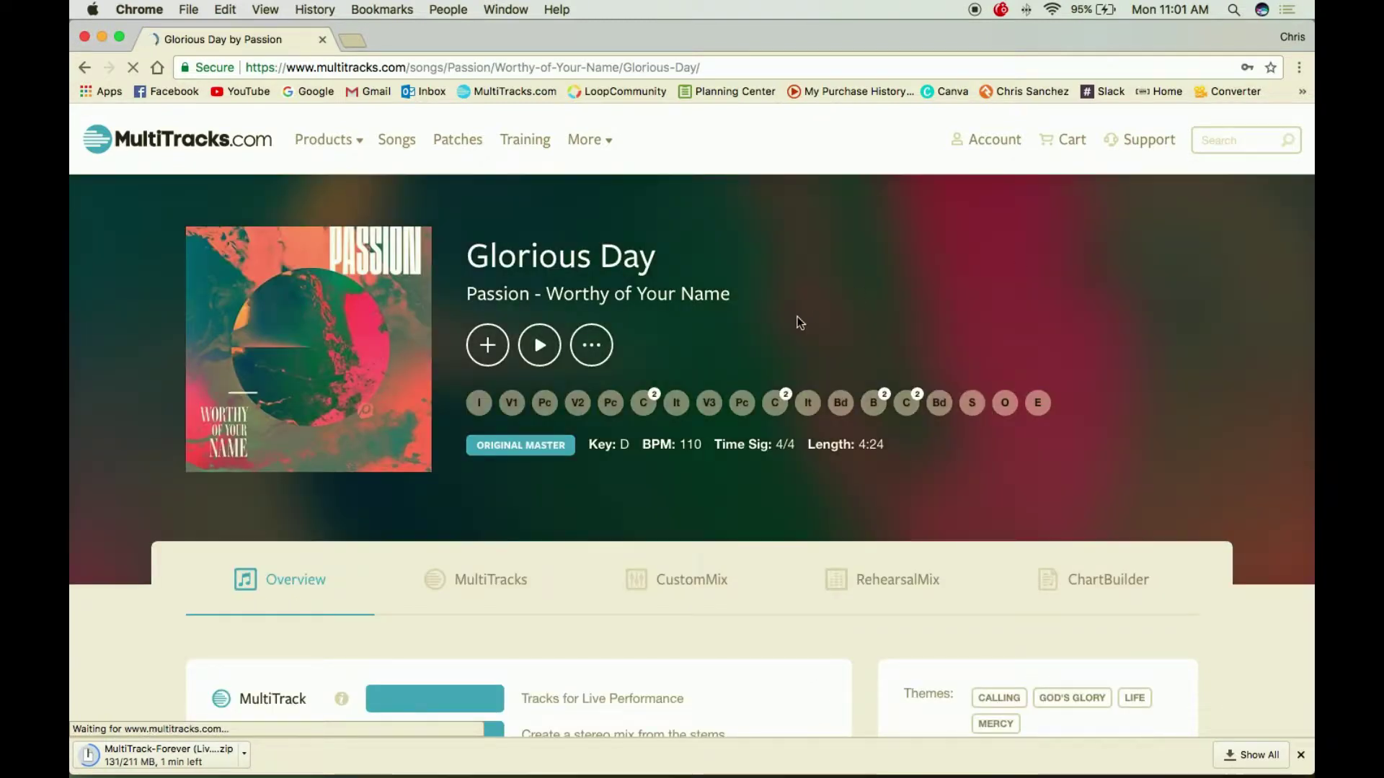
- Review the product options and prices on the Glorious Day overview page
scroll(801, 322, "down", 5)
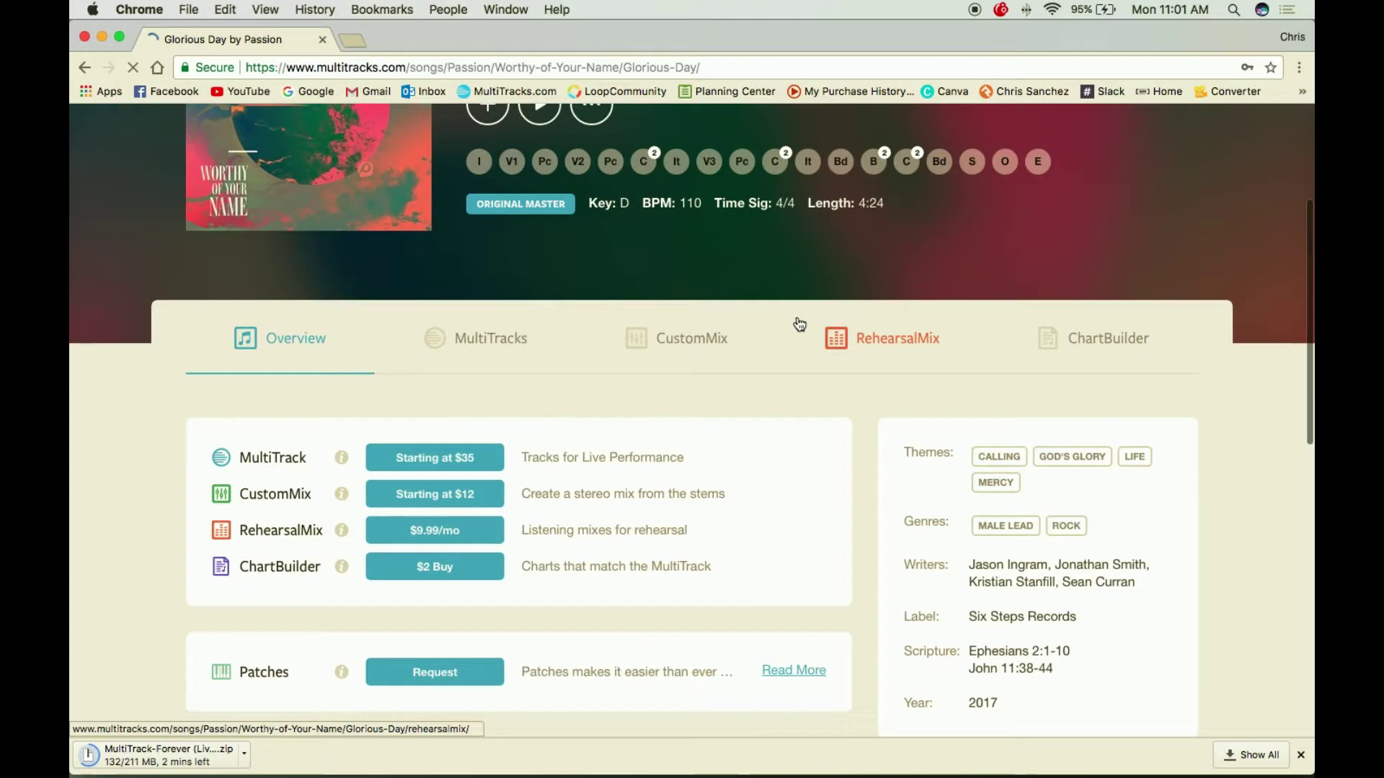
scroll(797, 321, "down", 3)
scroll(797, 321, "up", 3)
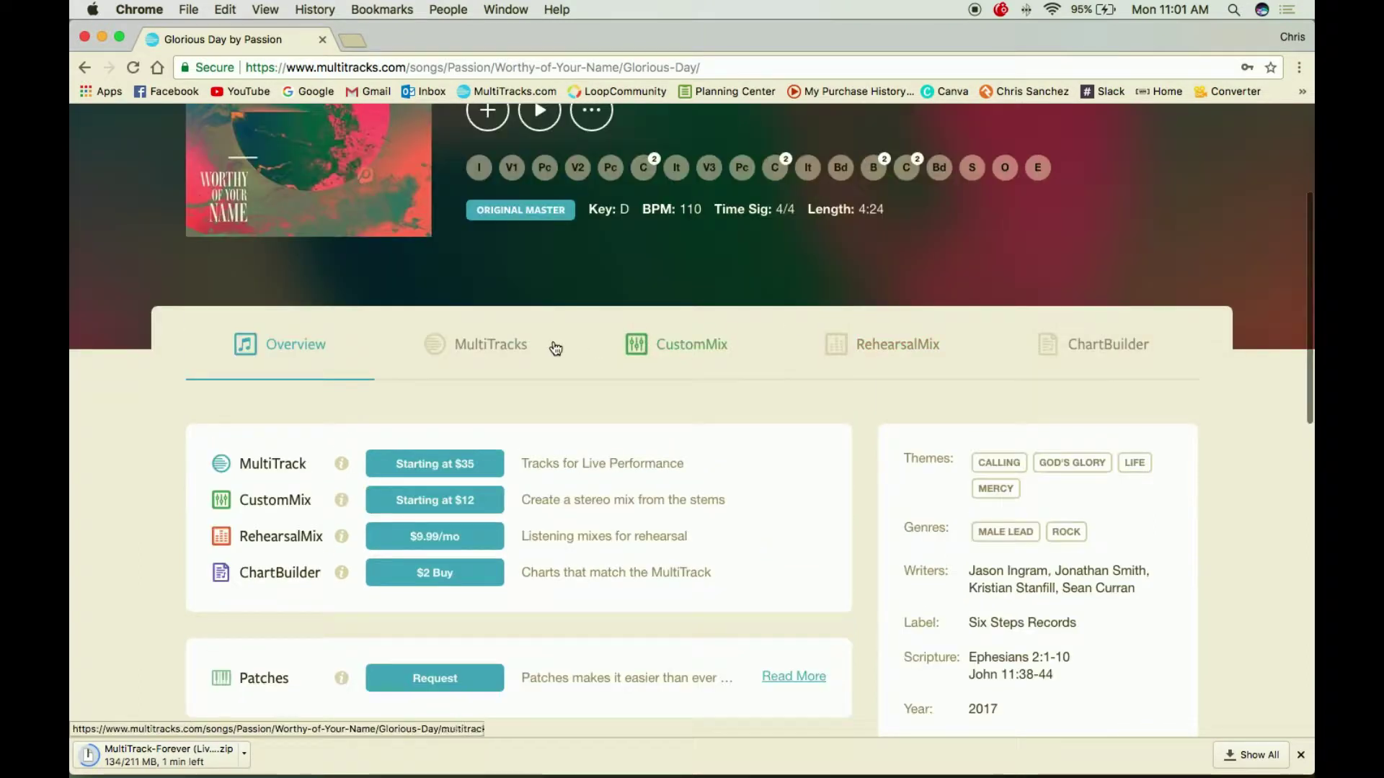
- Open the MultiTracks product page for Glorious Day and view the available keys without changing the preview key
left_click(469, 352)
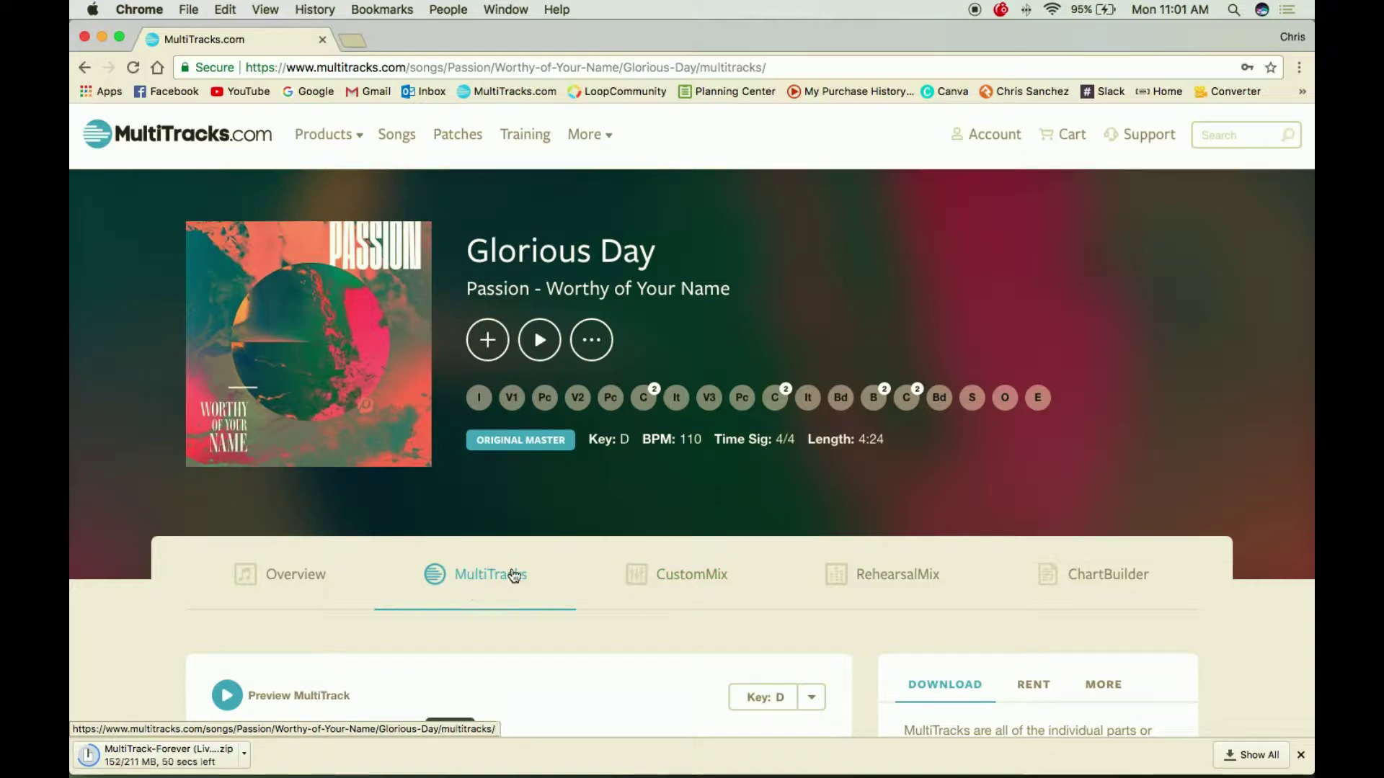
scroll(867, 604, "down", 3)
scroll(868, 599, "down", 2)
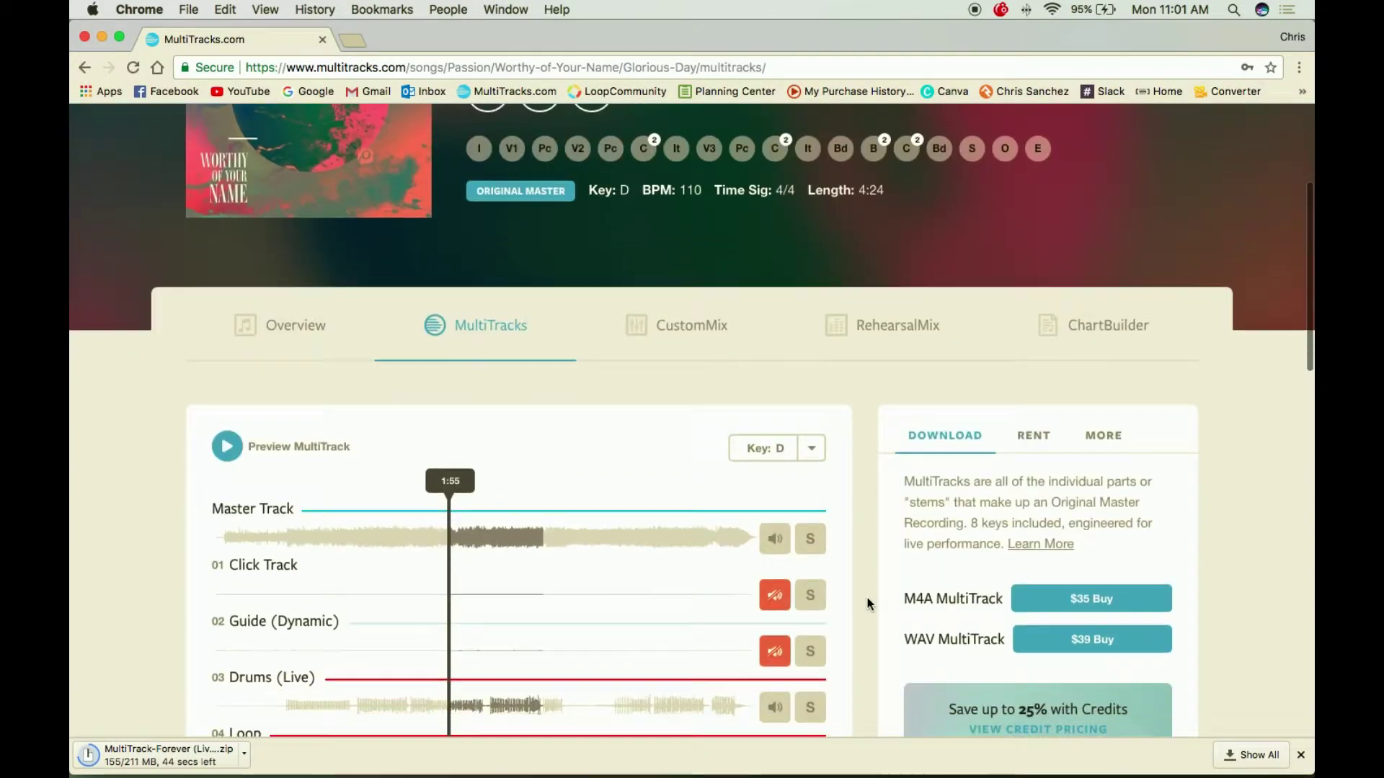
scroll(867, 599, "down", 3)
left_click(812, 299)
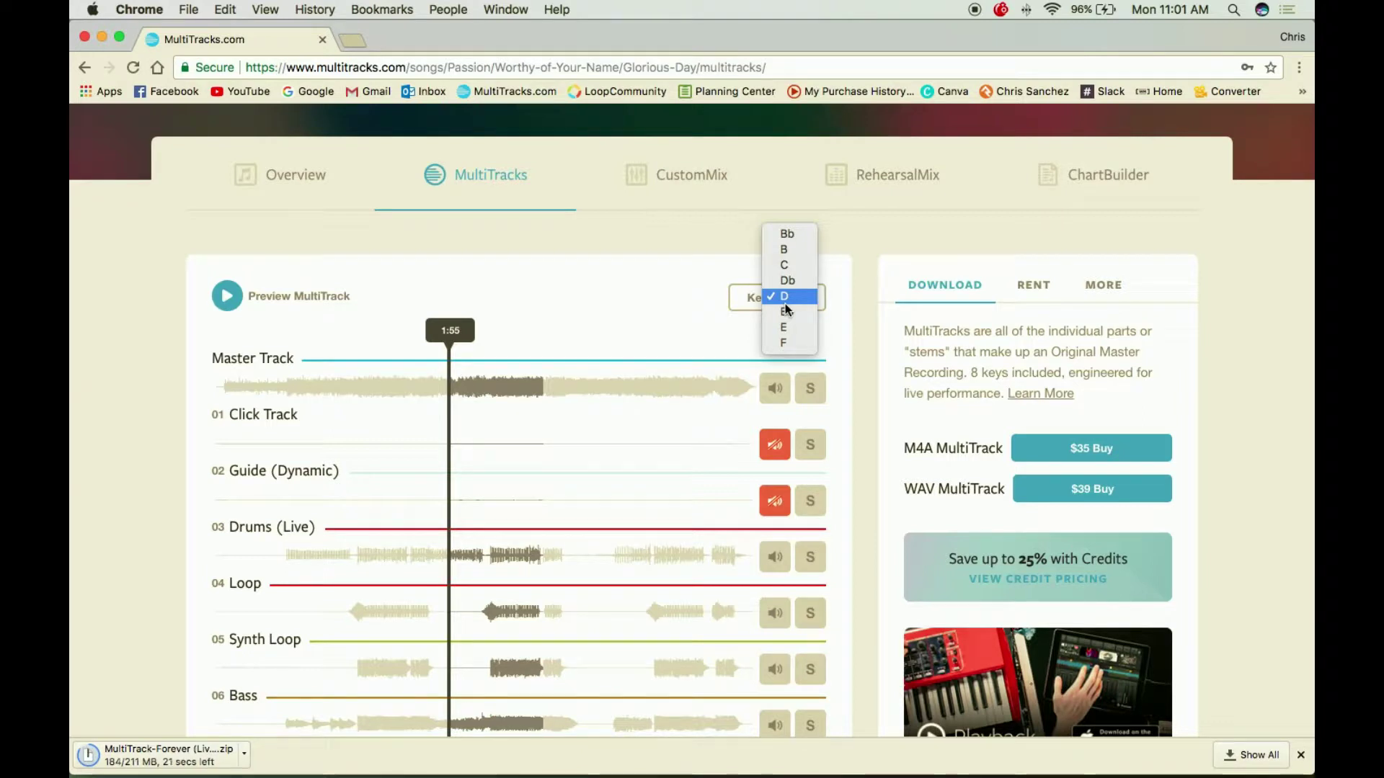
left_click(860, 260)
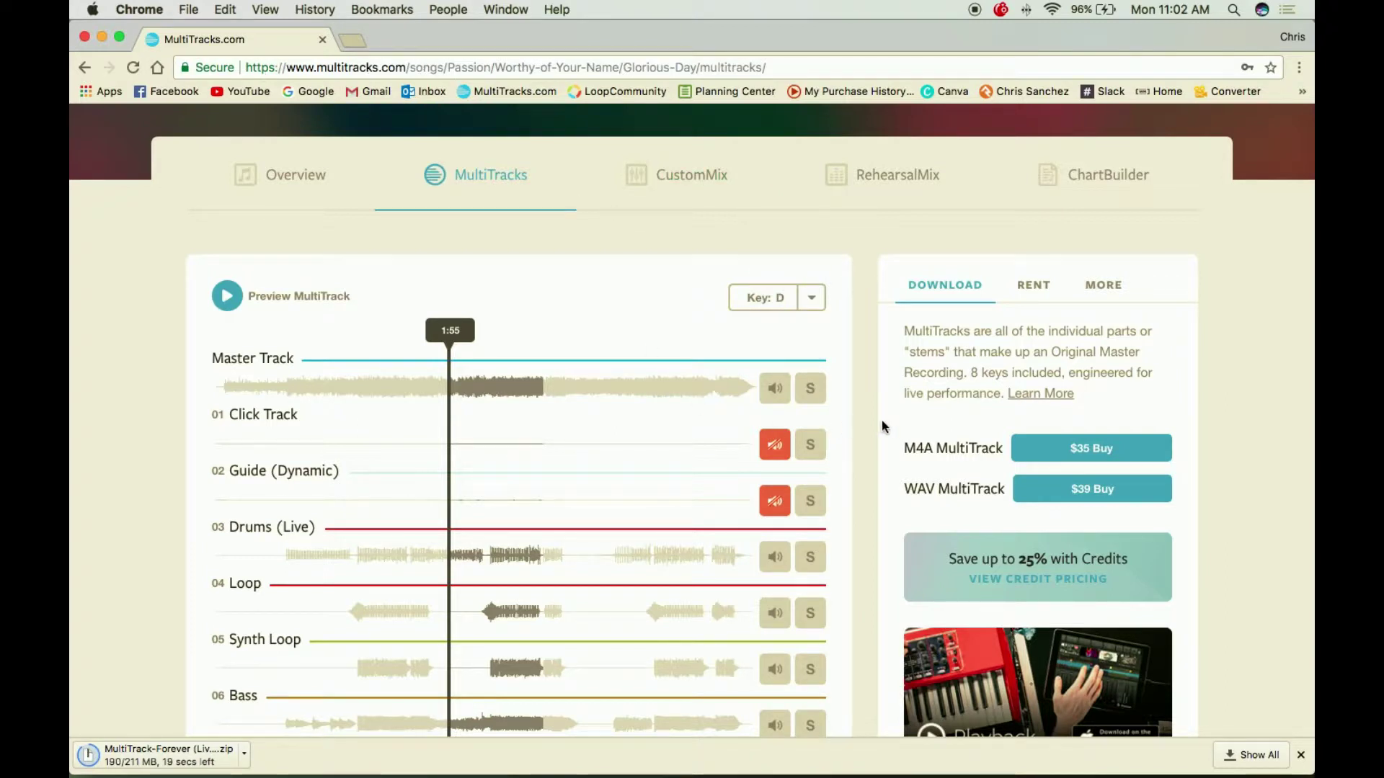
- Look through the individual stems of Glorious Day and the download purchase options for its MultiTrack
scroll(881, 426, "down", 2)
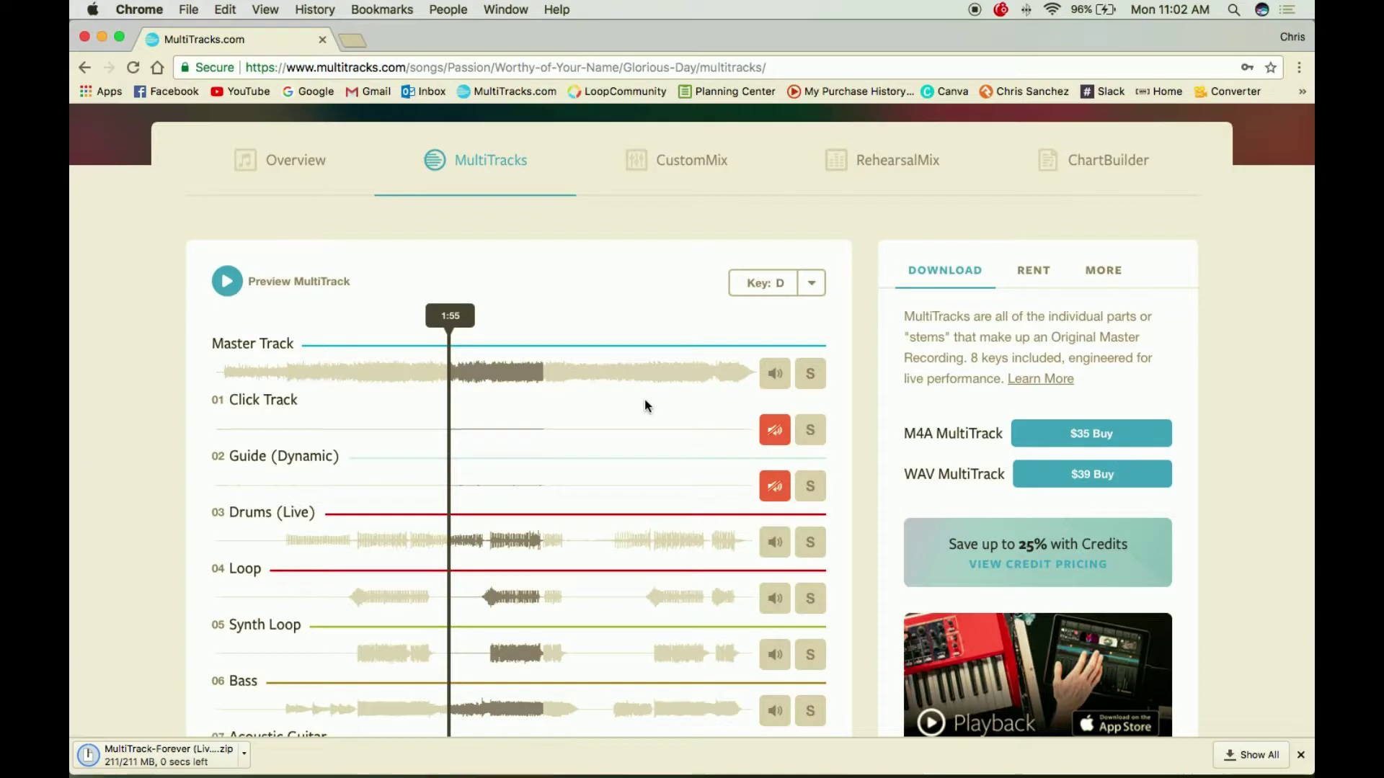
scroll(644, 402, "down", 5)
scroll(644, 400, "down", 1)
scroll(644, 400, "up", 3)
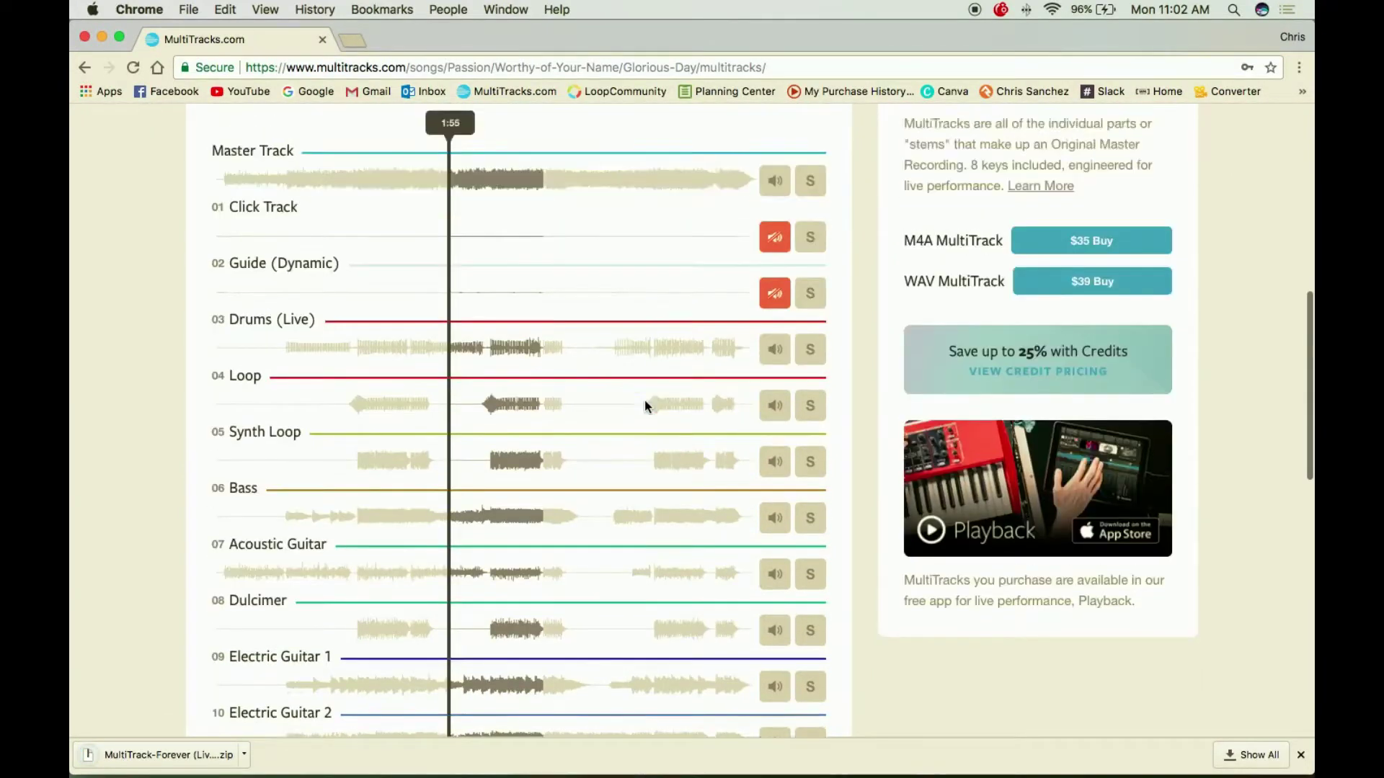
scroll(645, 400, "down", 2)
scroll(515, 618, "down", 5)
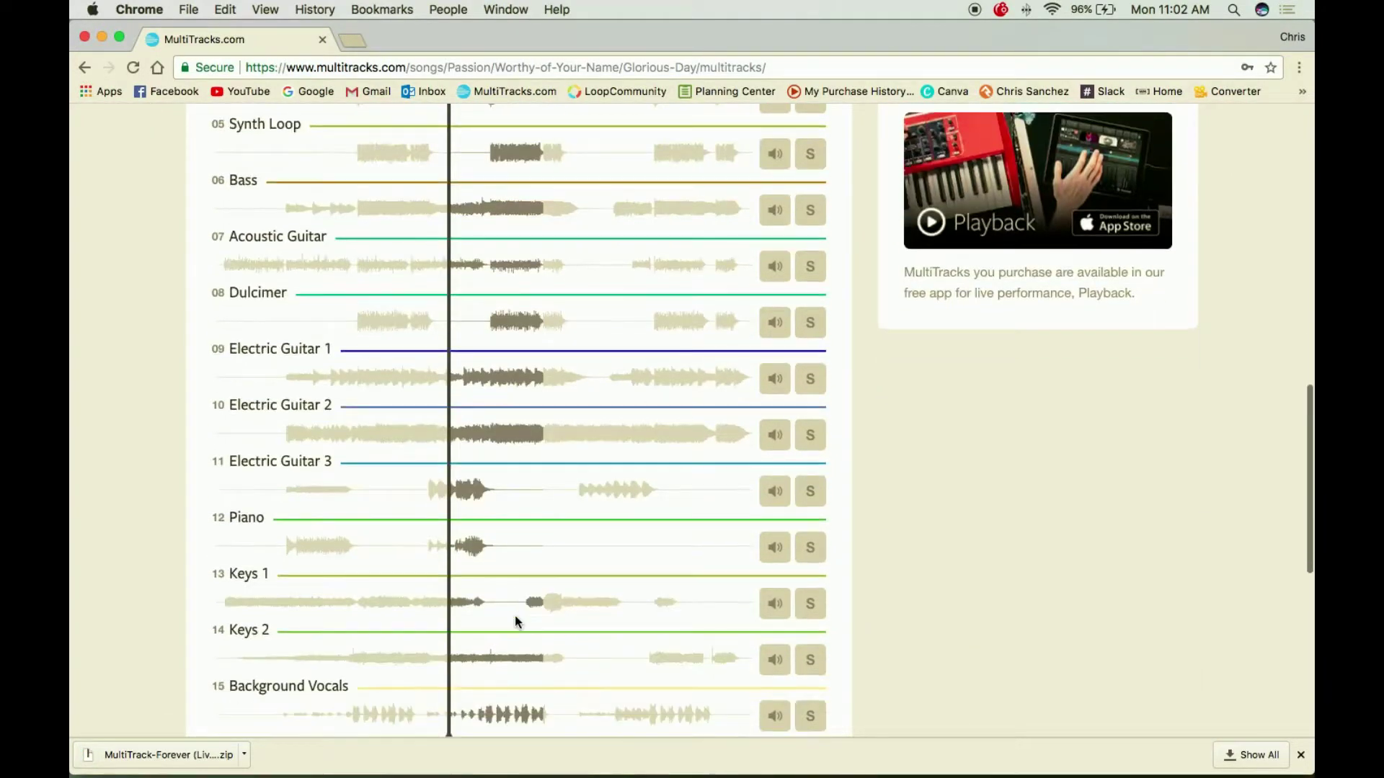
scroll(515, 620, "up", 12)
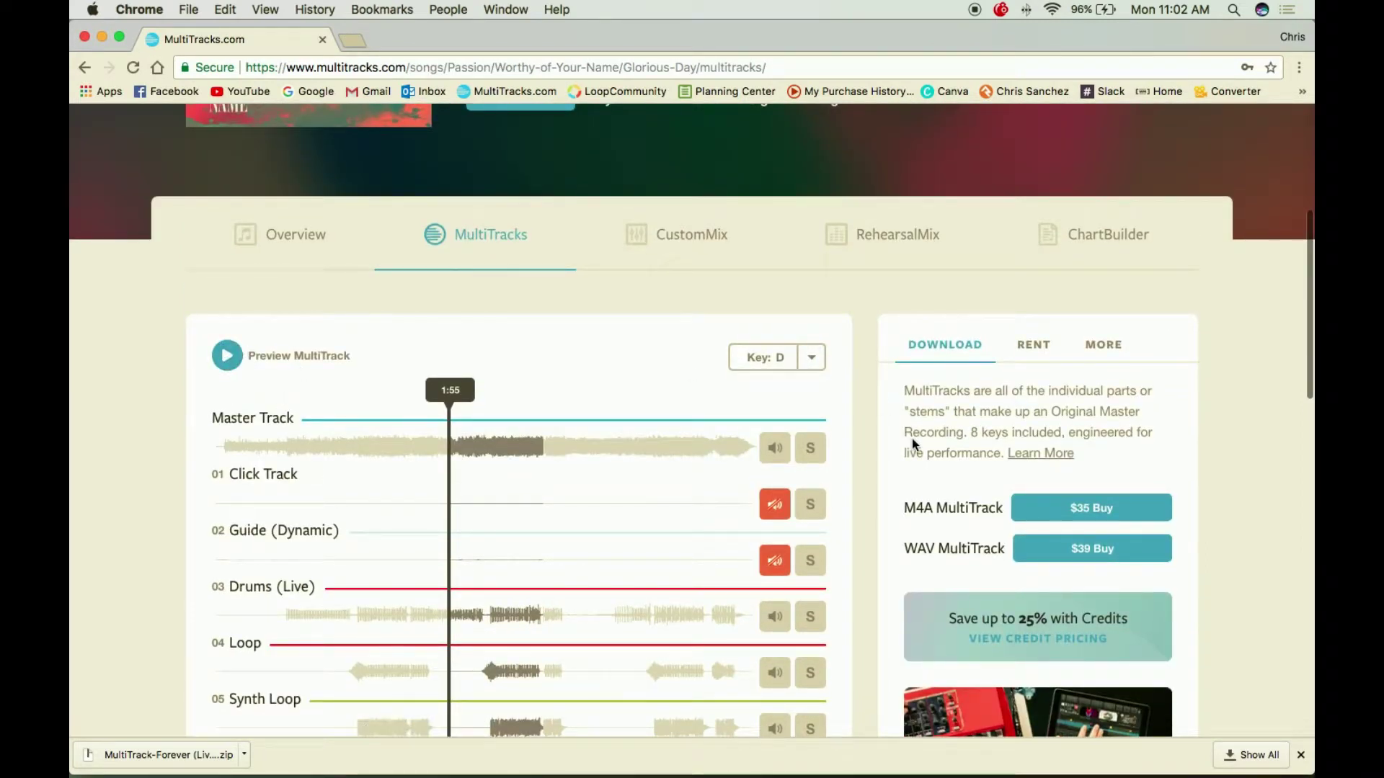
scroll(930, 441, "down", 2)
scroll(936, 446, "down", 1)
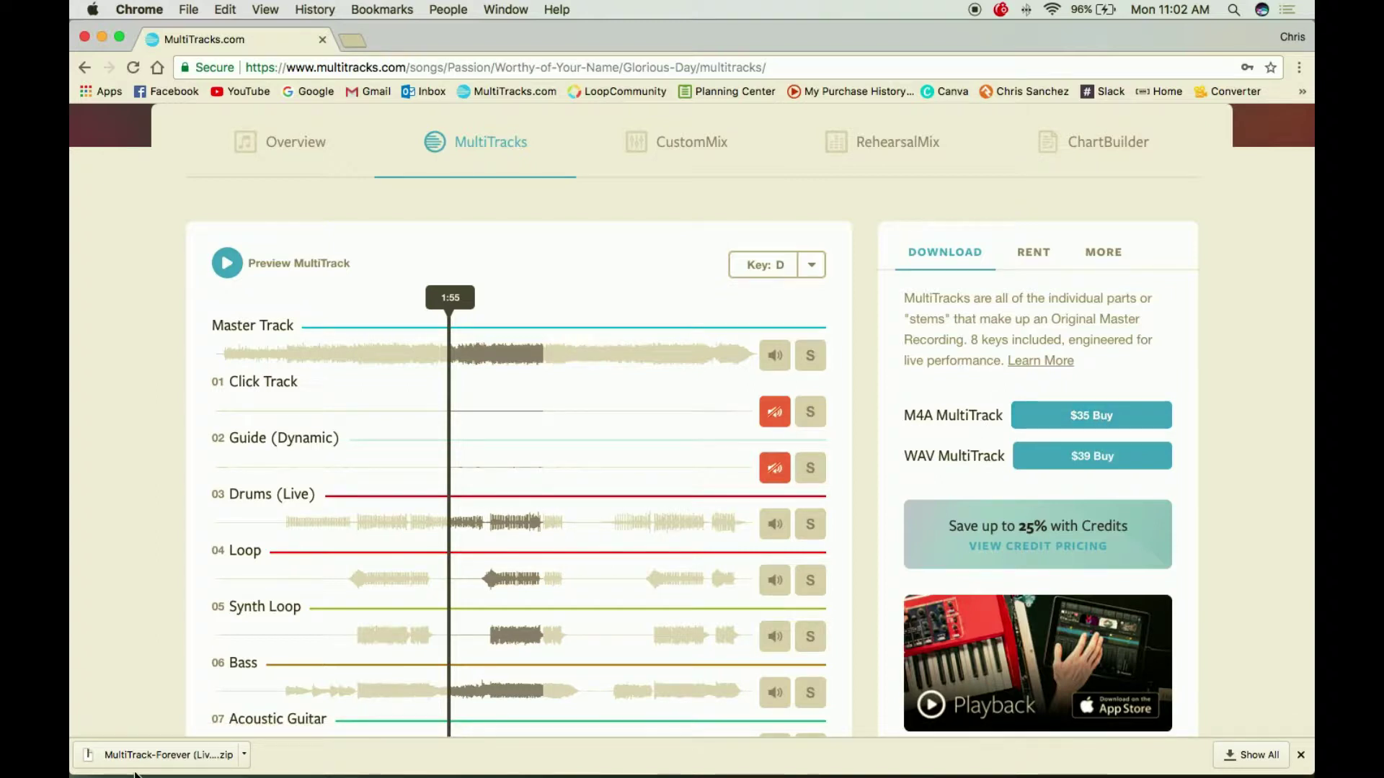
- Purchase the M4A MultiTrack of Glorious Day through the cart and finalize the order
left_click(1104, 418)
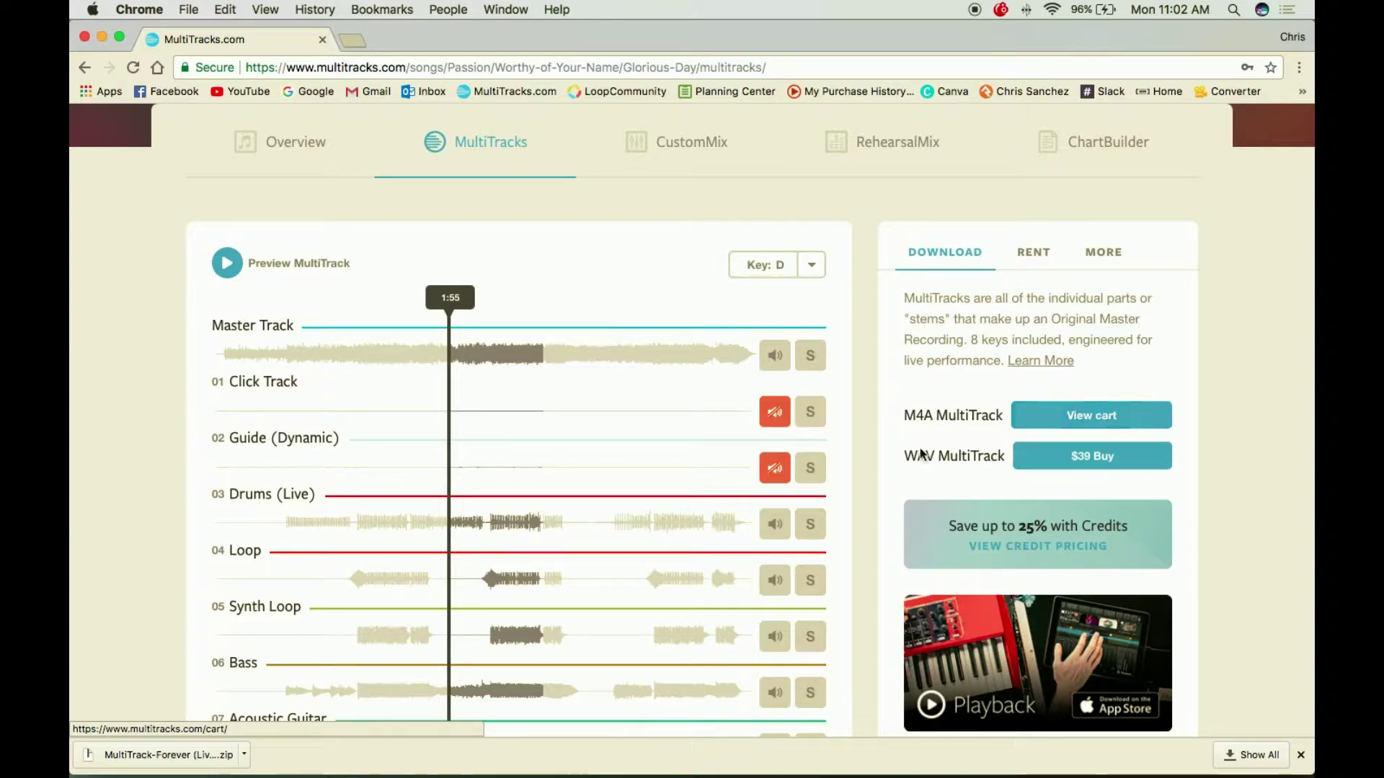
left_click(1097, 421)
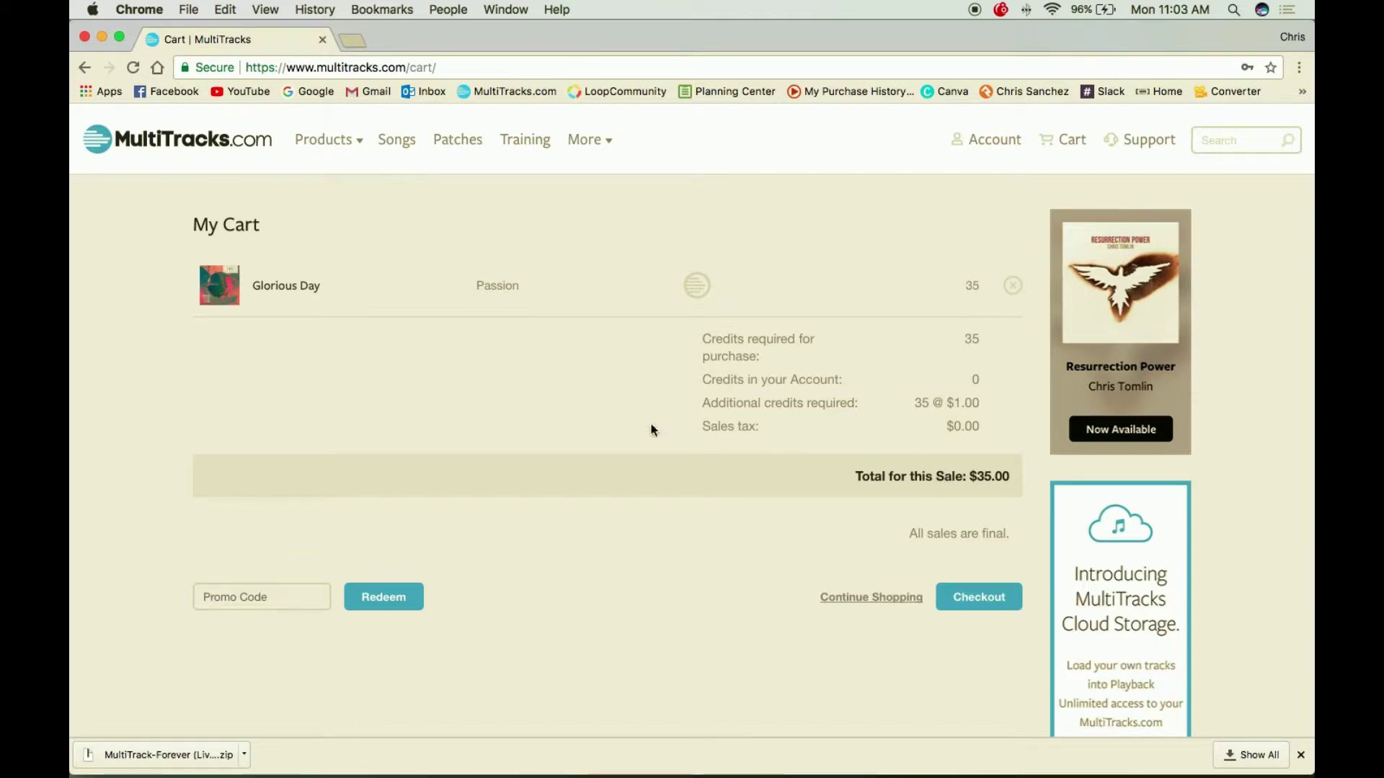
left_click(985, 601)
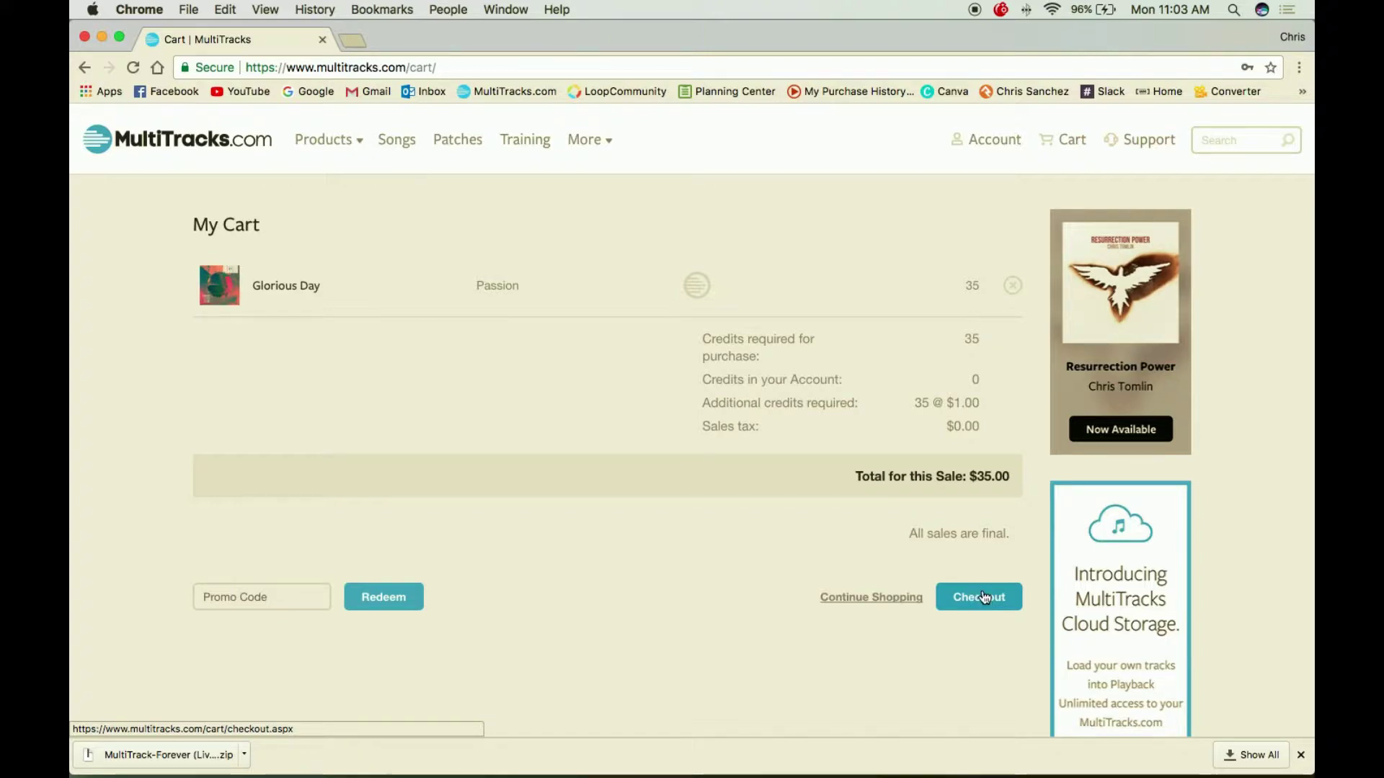
left_click(986, 601)
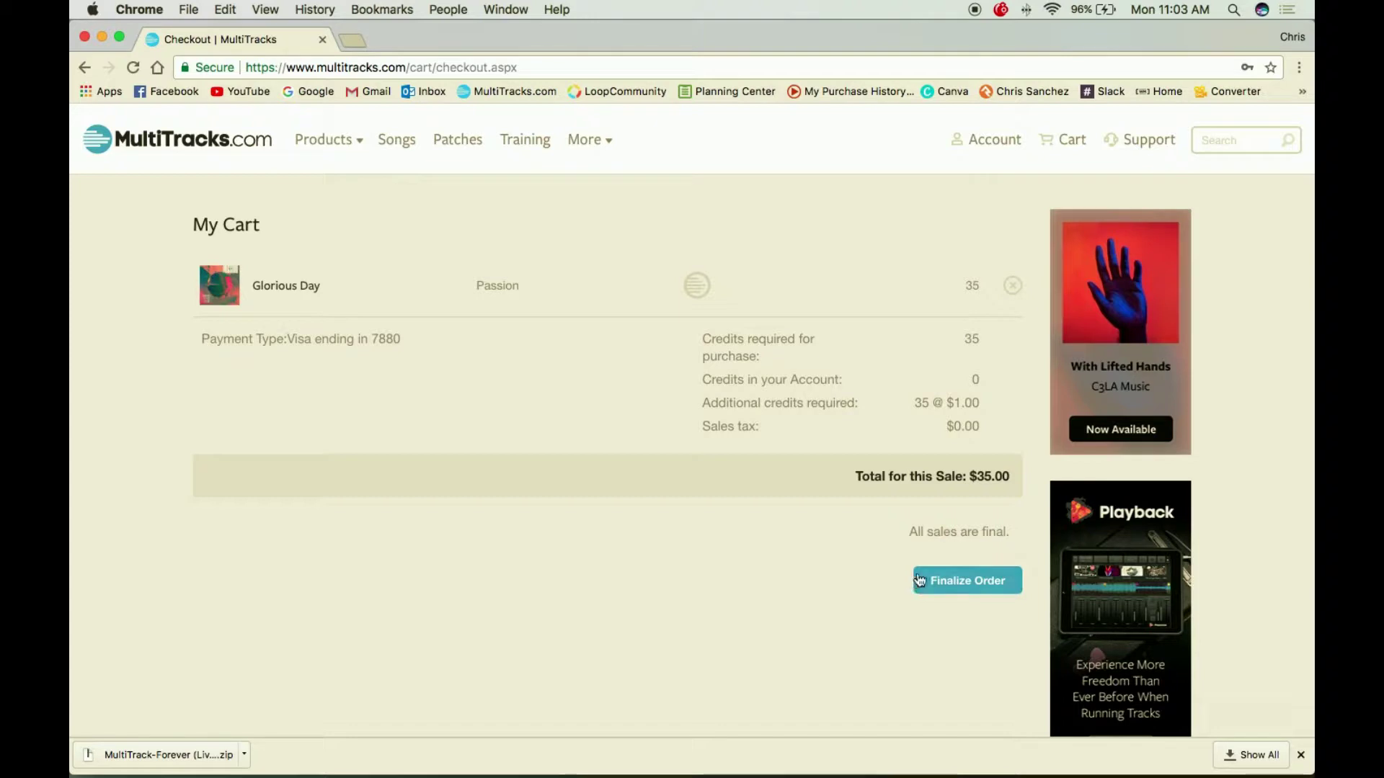
left_click(971, 582)
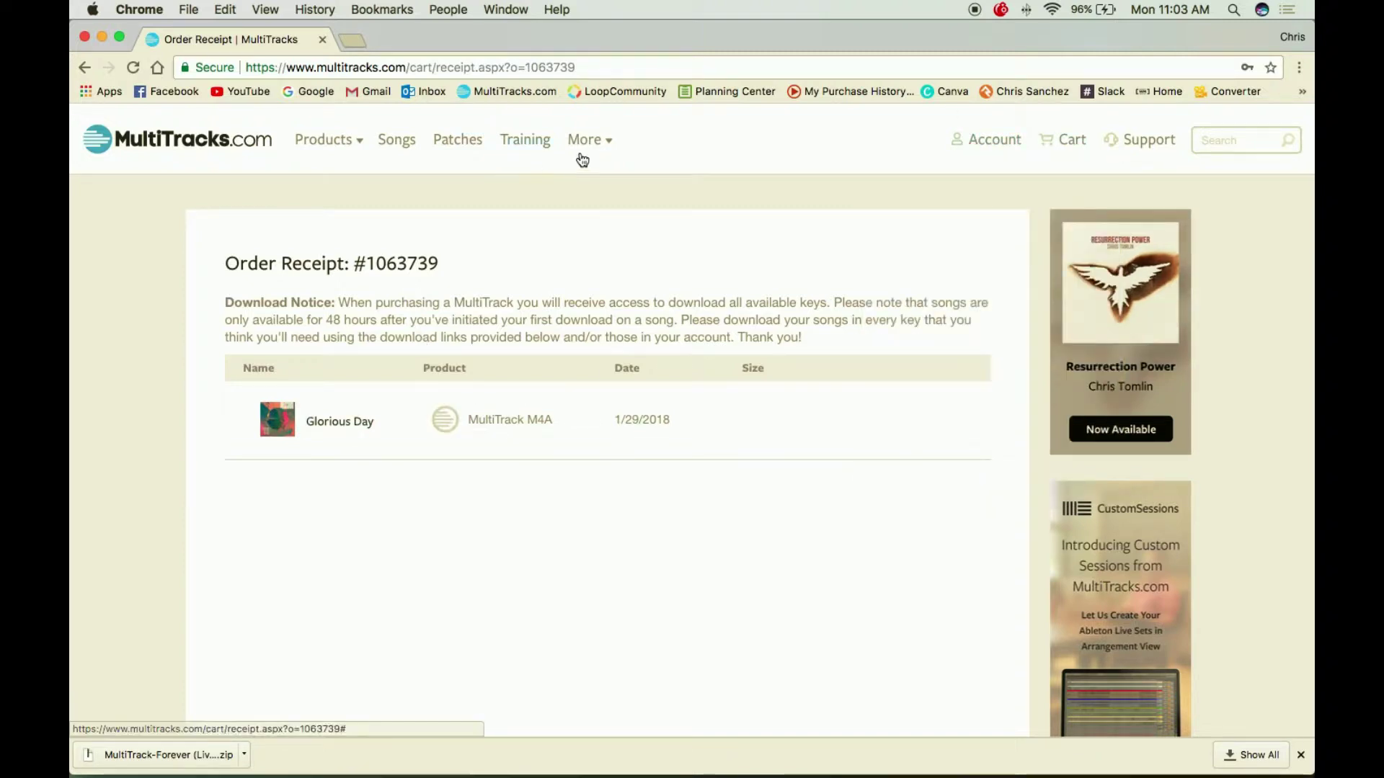
- Open the purchased Glorious Day item from the order receipt and review the keys offered for download
mouse_move(583, 159)
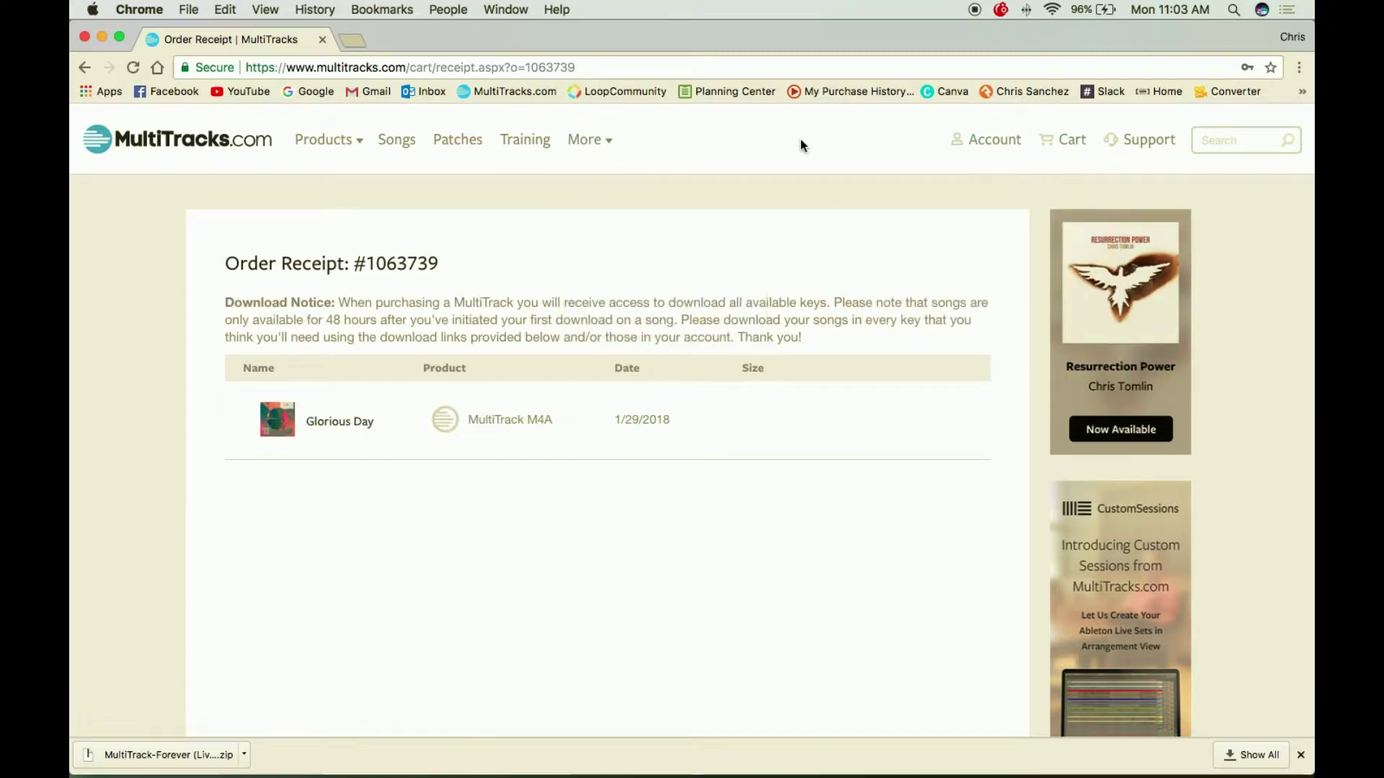
mouse_move(375, 452)
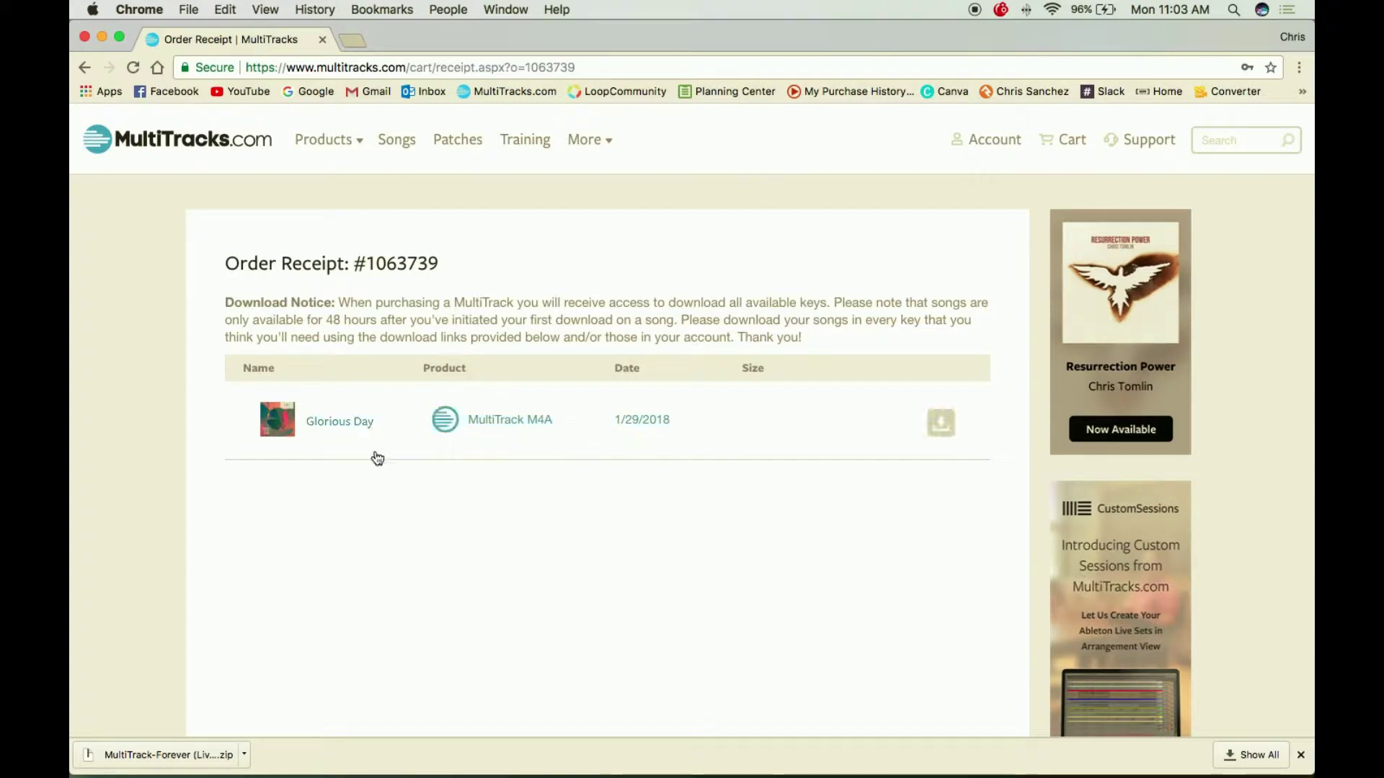
left_click(341, 426)
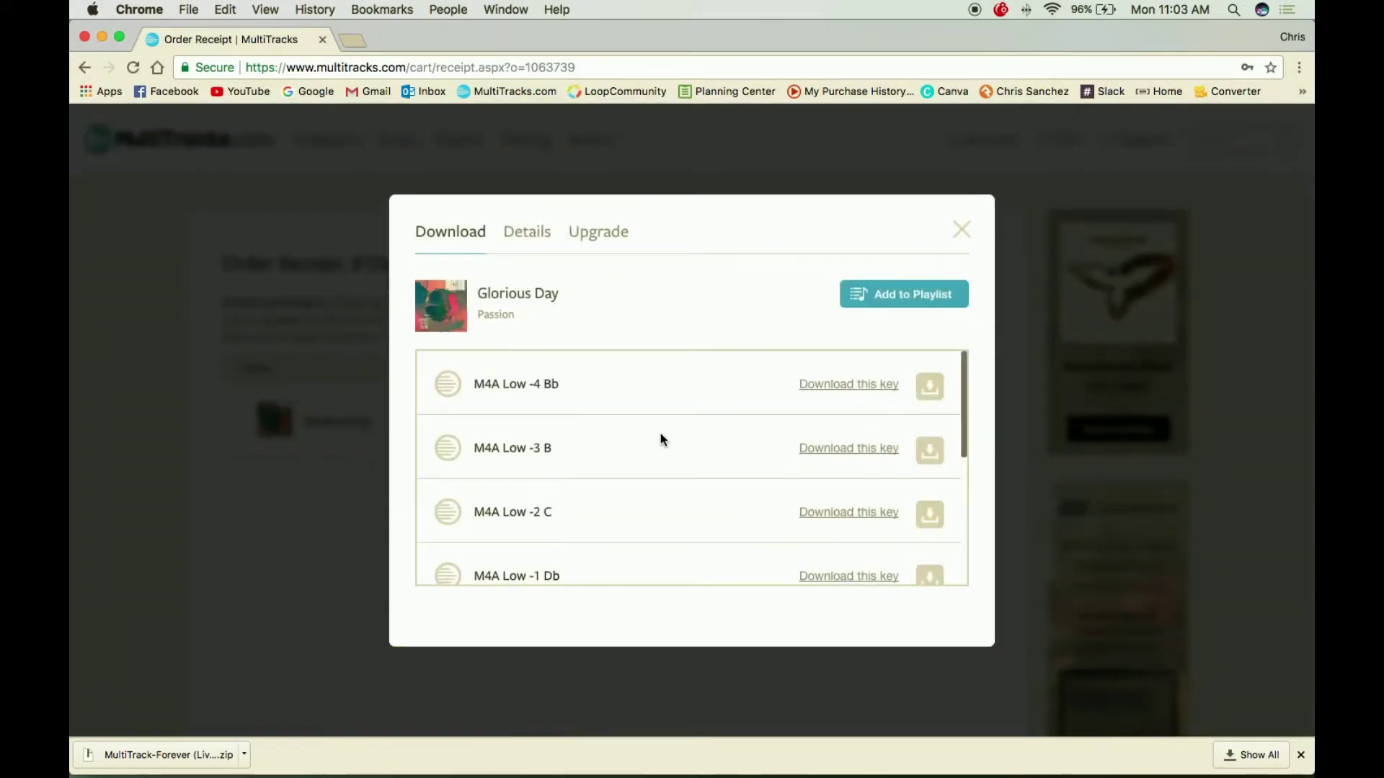
scroll(786, 474, "down", 2)
scroll(786, 473, "down", 4)
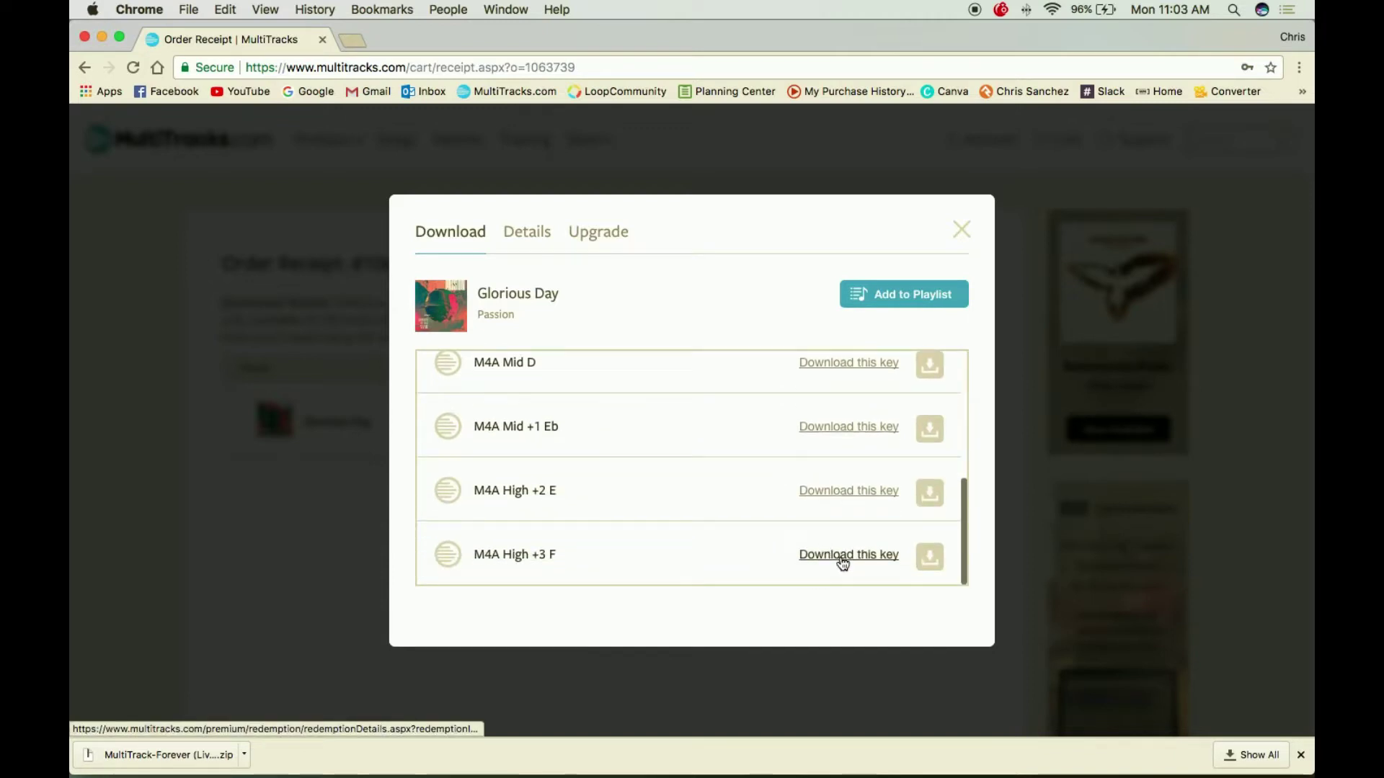
scroll(842, 563, "up", 5)
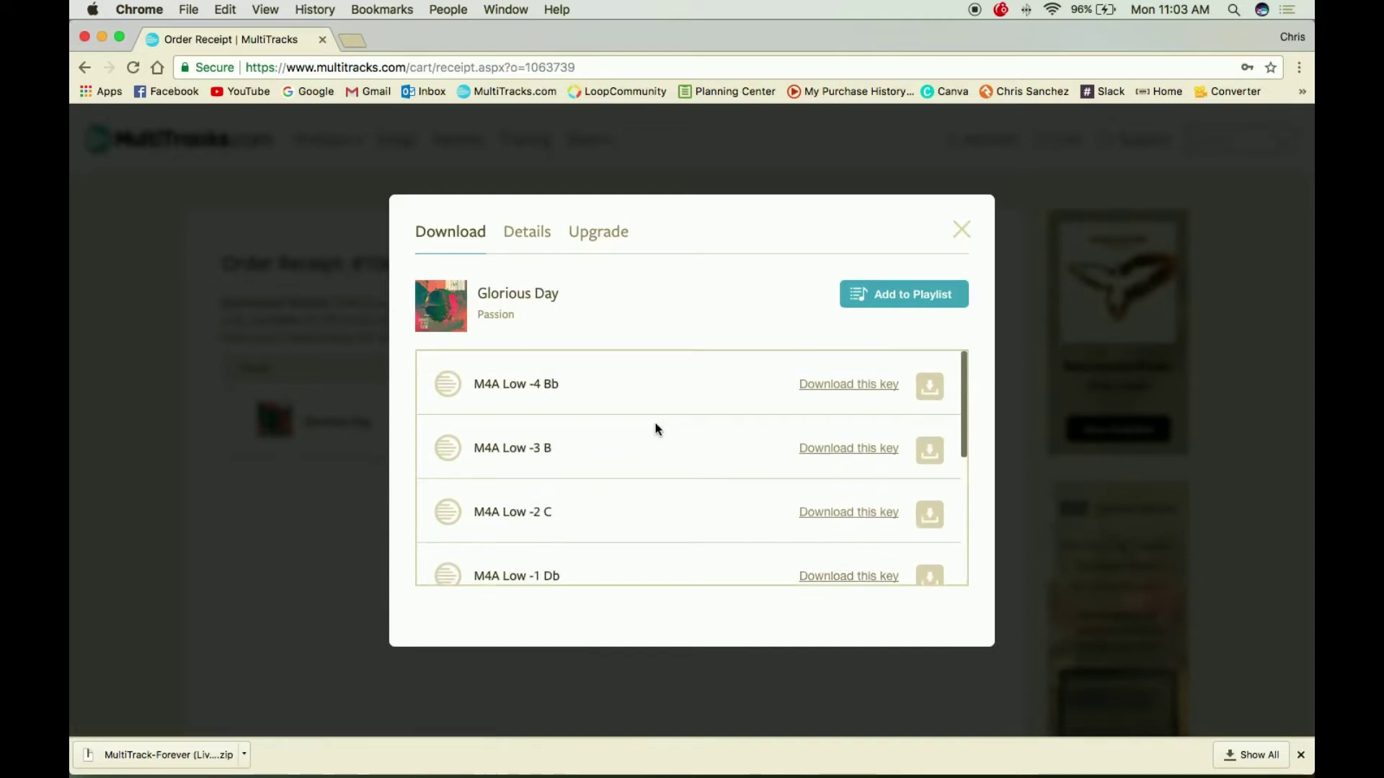
- Review the track details and the upgrade options of the purchased Glorious Day MultiTrack
left_click(525, 234)
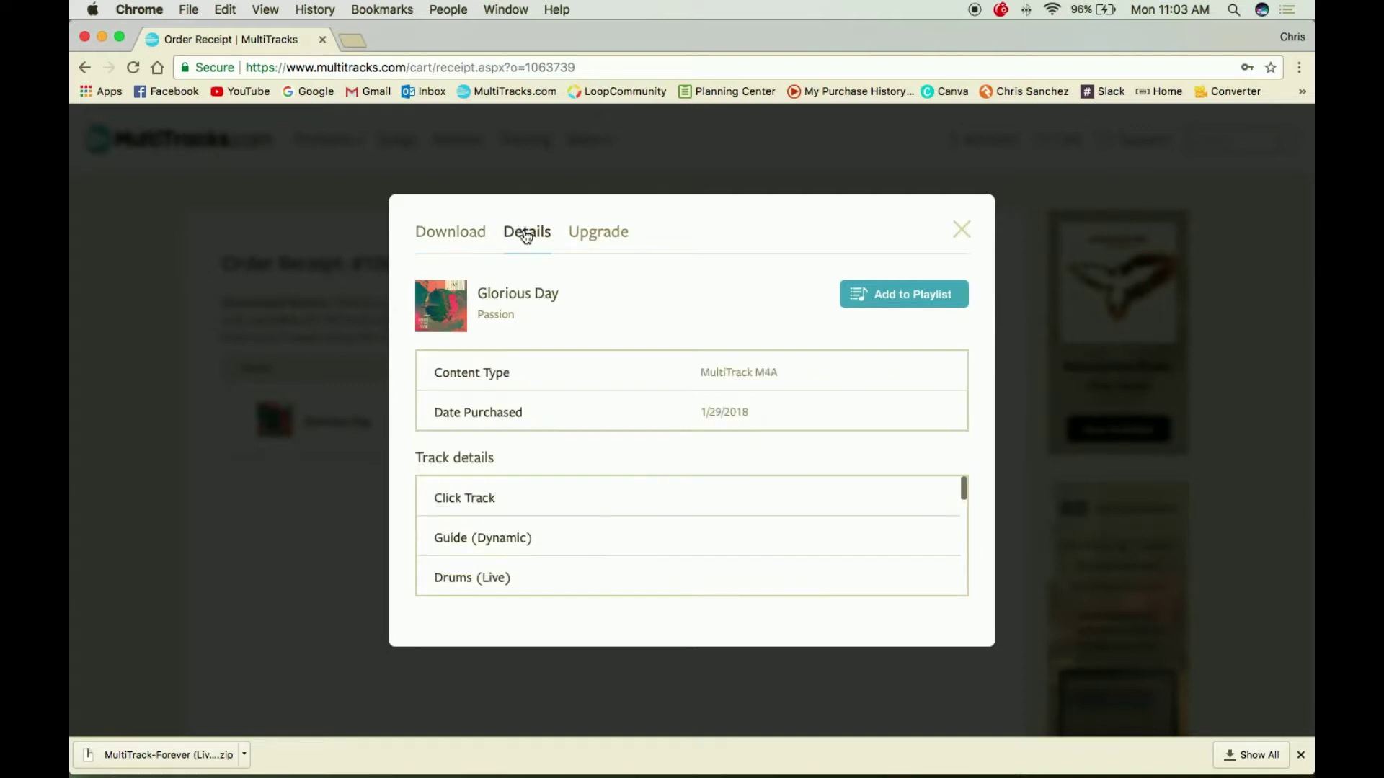
scroll(665, 508, "down", 10)
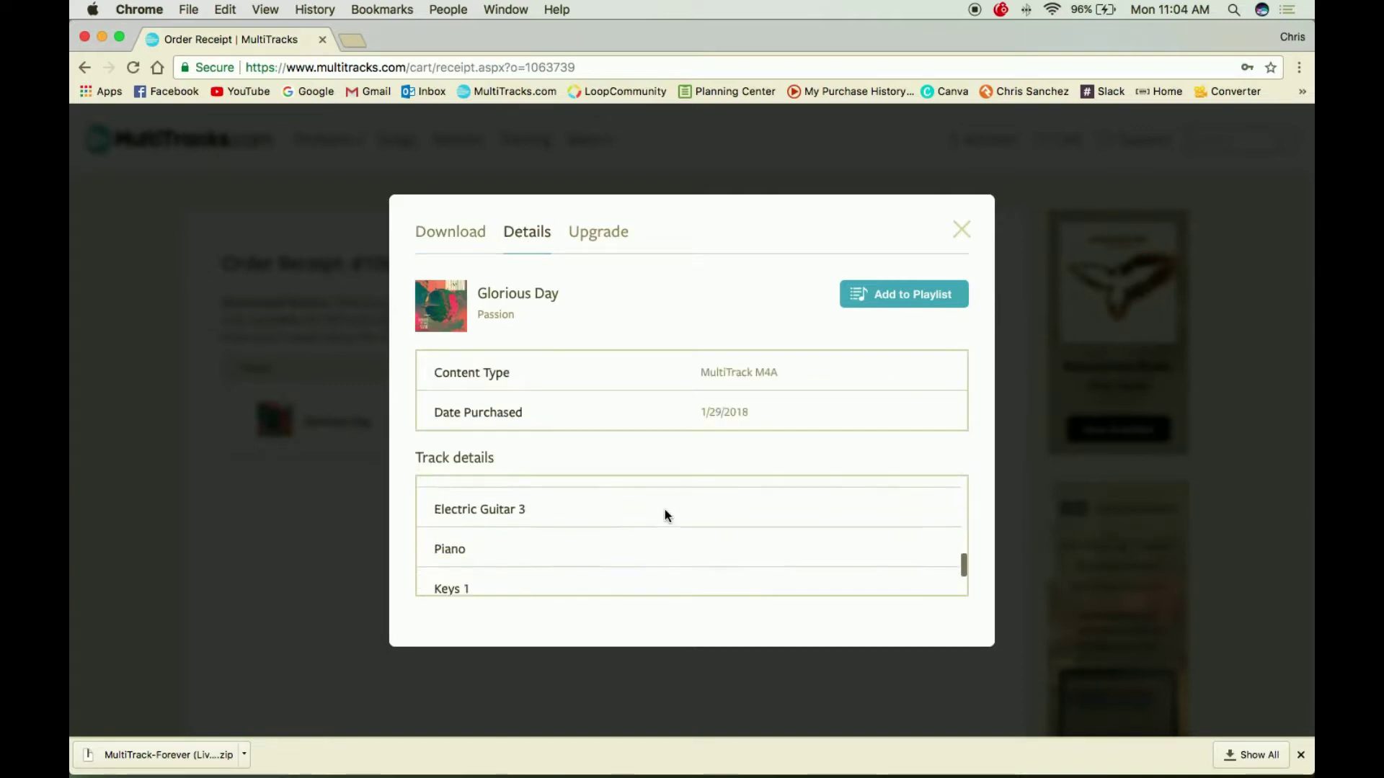
scroll(665, 509, "up", 10)
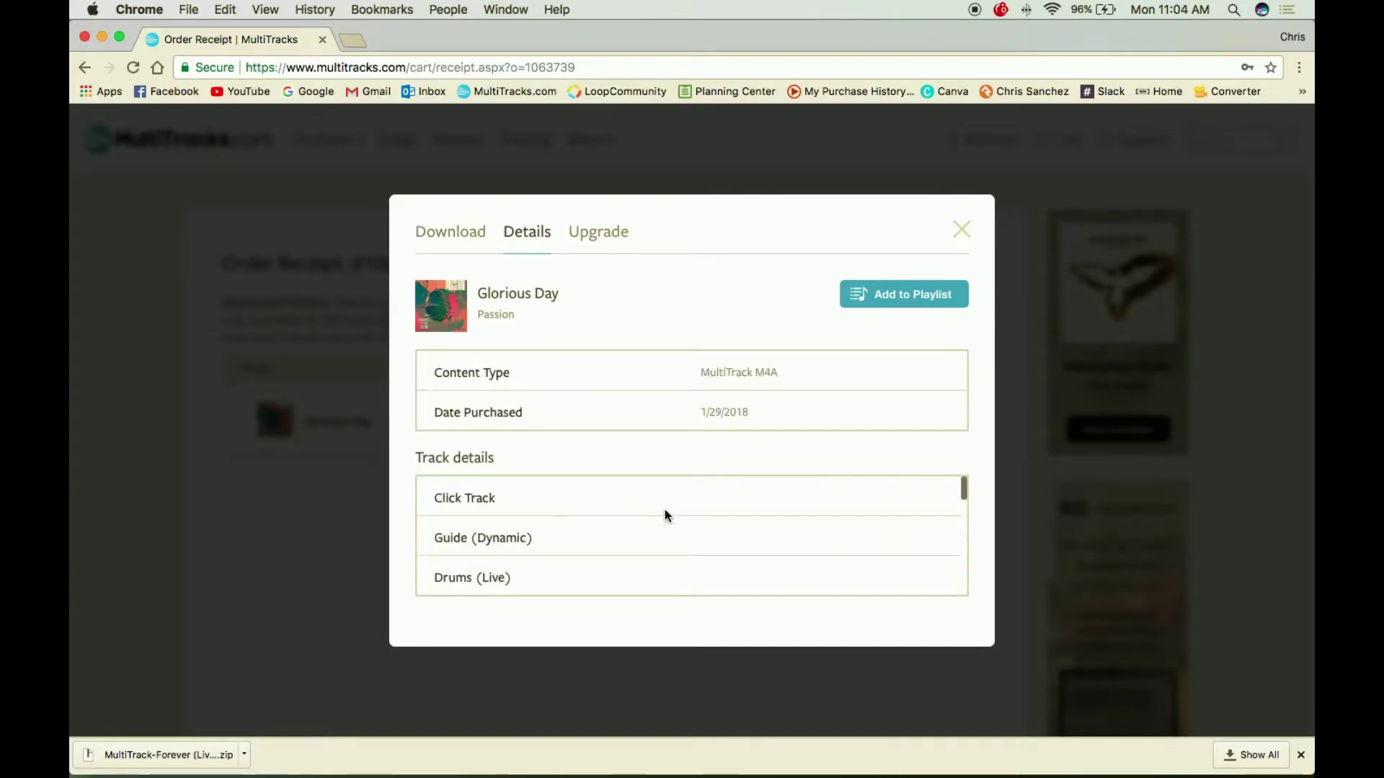
left_click(602, 238)
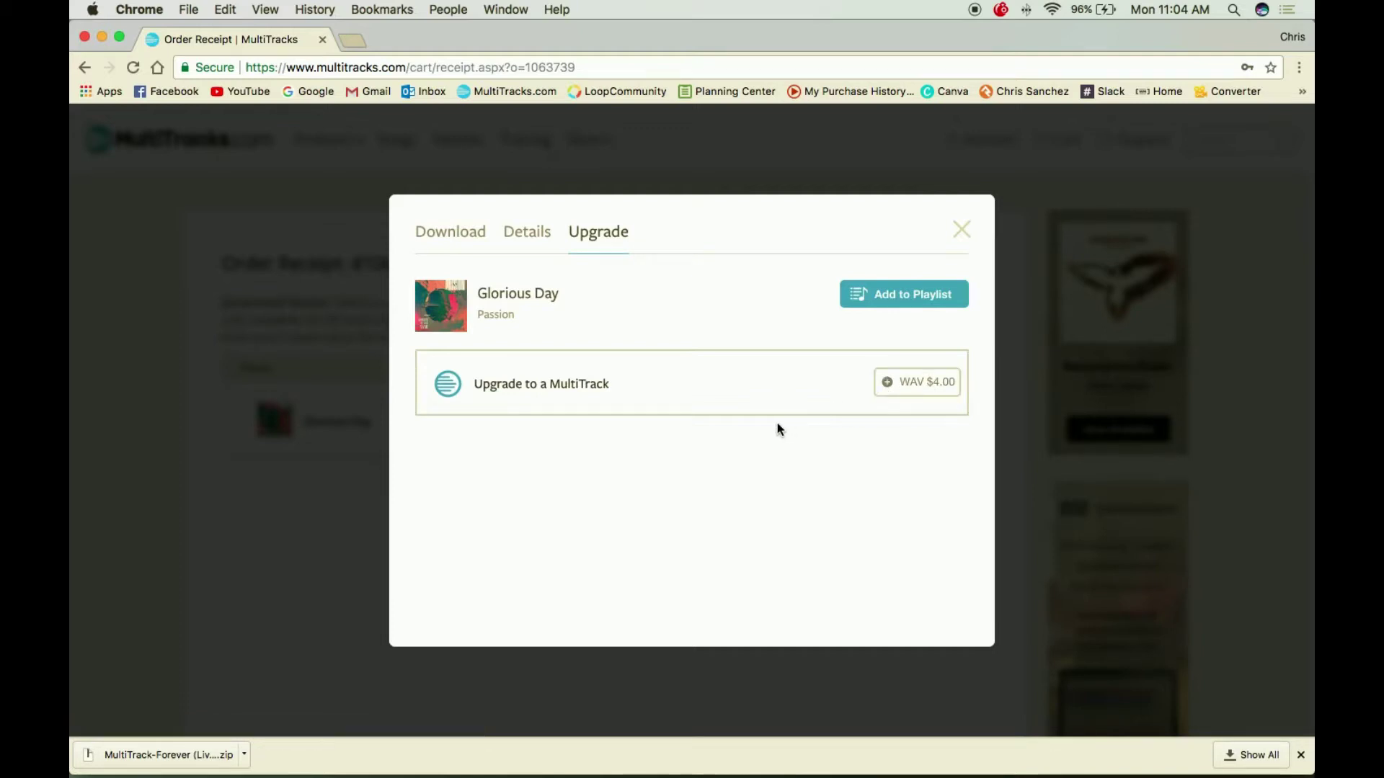
- Choose the M4A Mid D version of Glorious Day from the purchase's download keys and download it
left_click(434, 232)
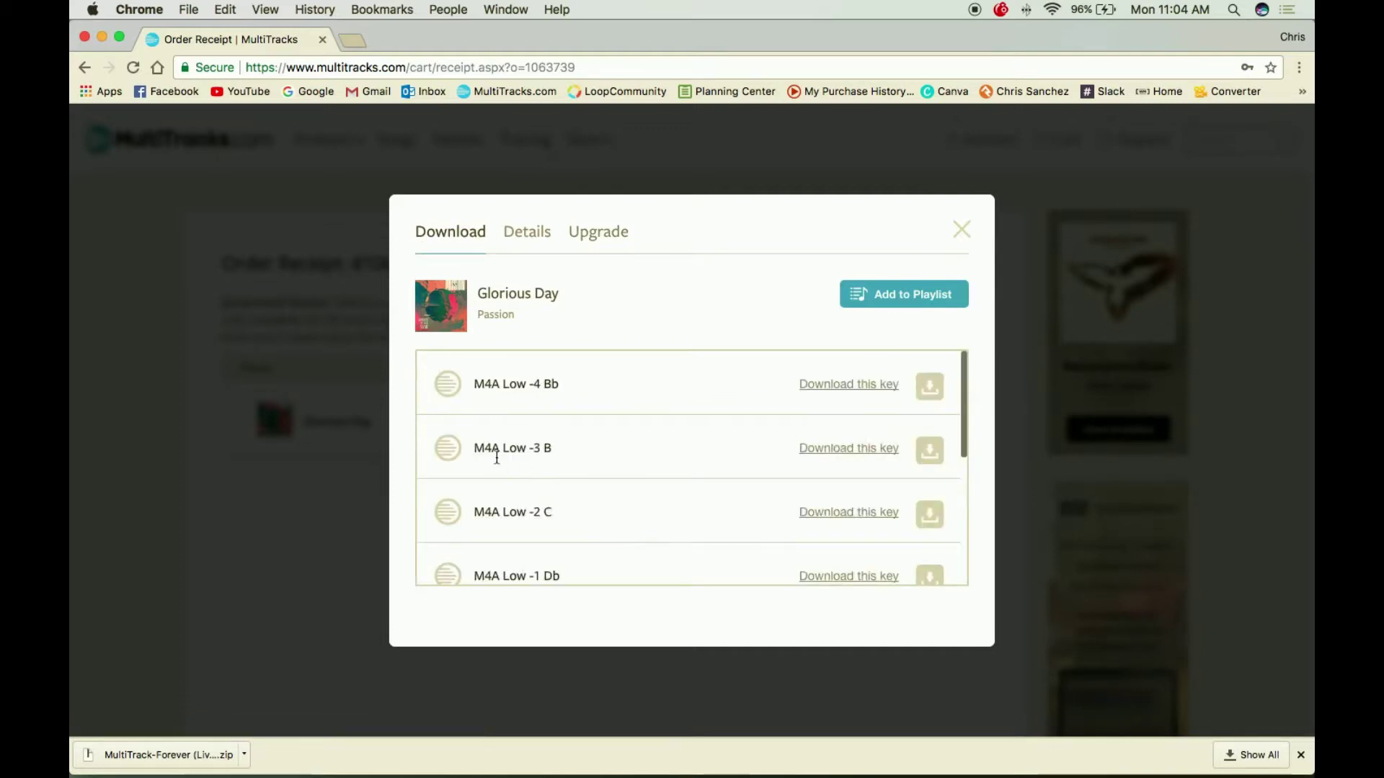
scroll(721, 518, "down", 2)
scroll(720, 516, "down", 4)
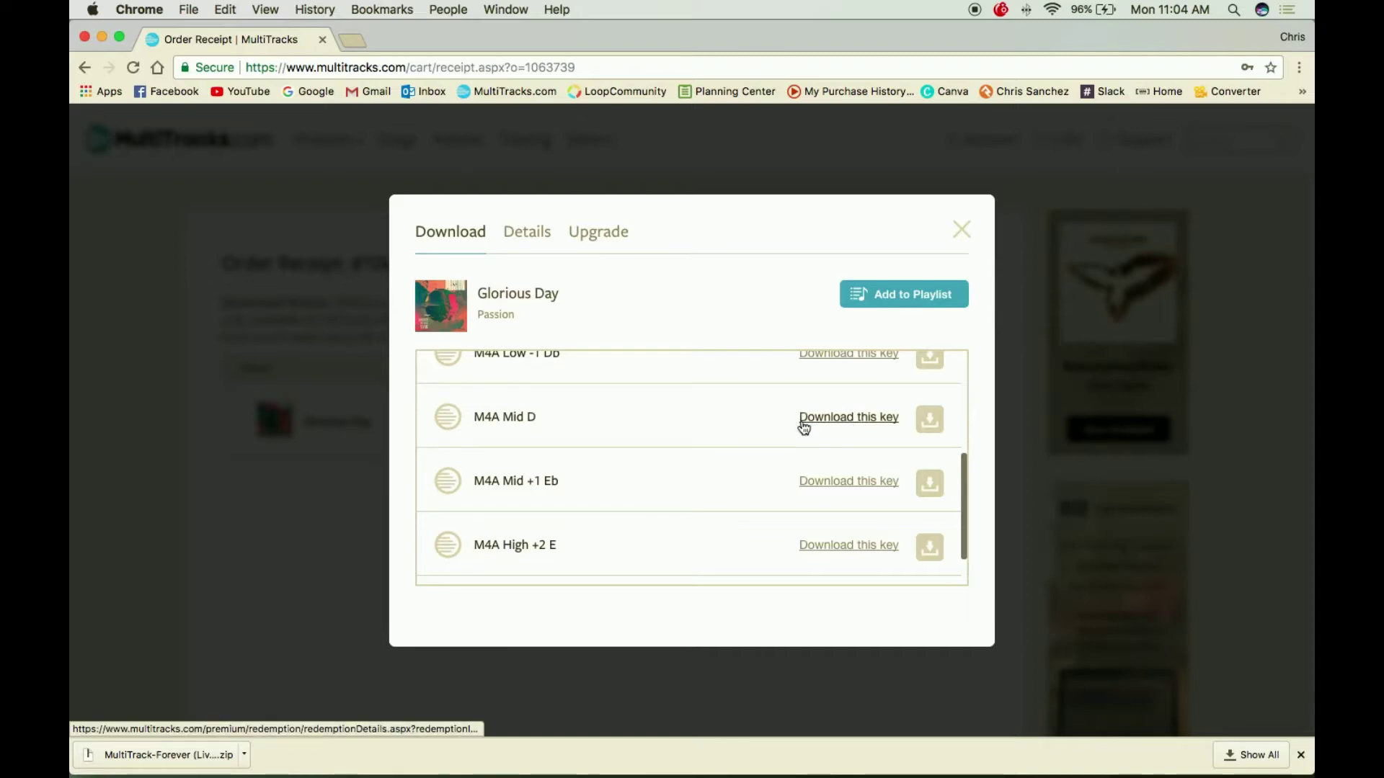
scroll(801, 422, "up", 3)
scroll(802, 422, "down", 4)
scroll(801, 429, "up", 1)
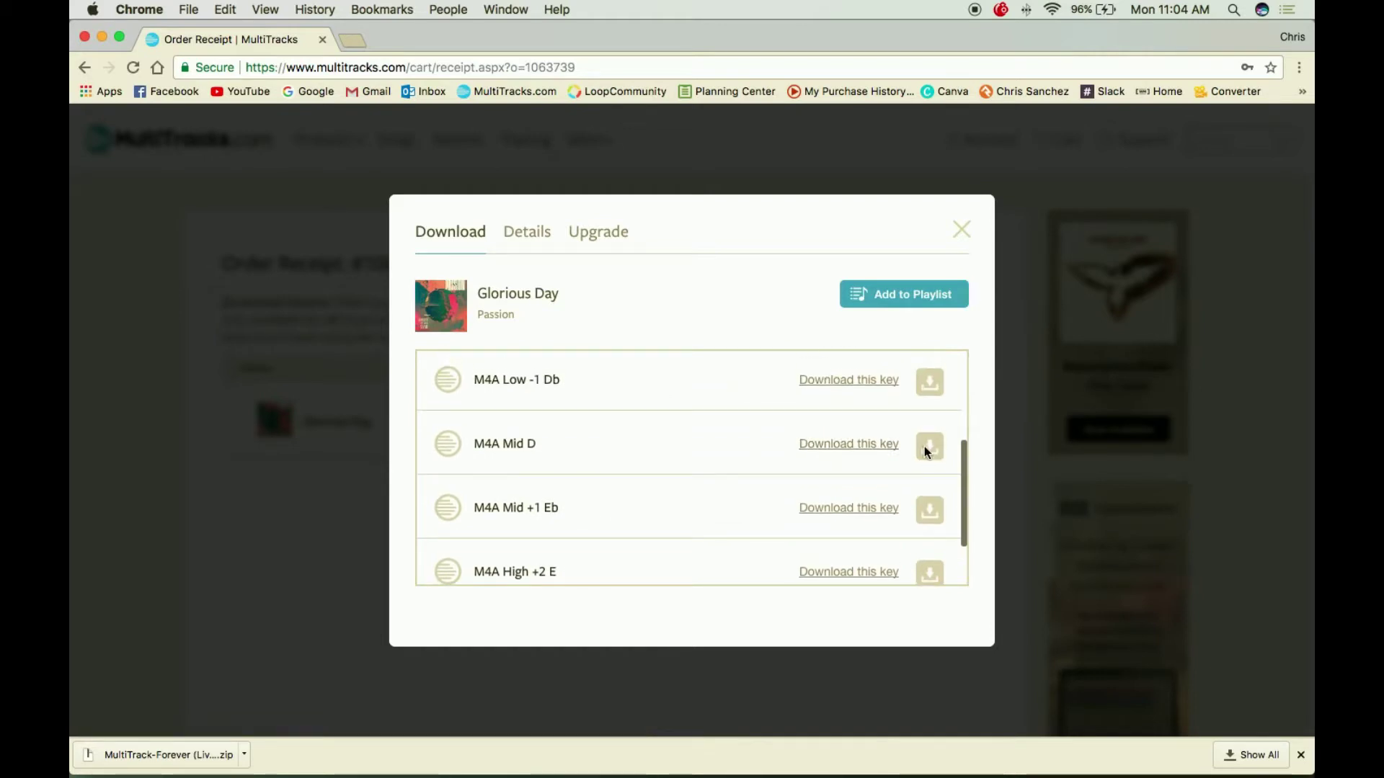
left_click(847, 445)
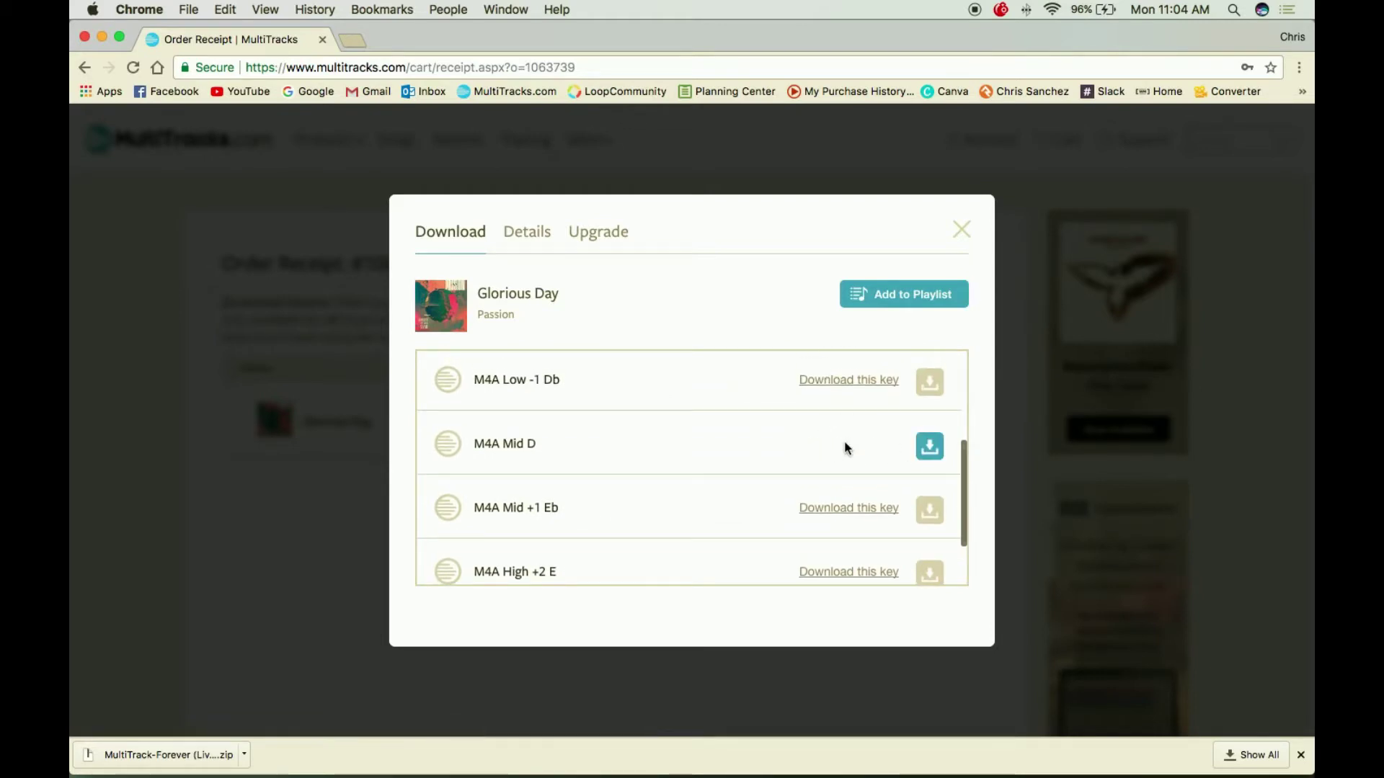
left_click(930, 448)
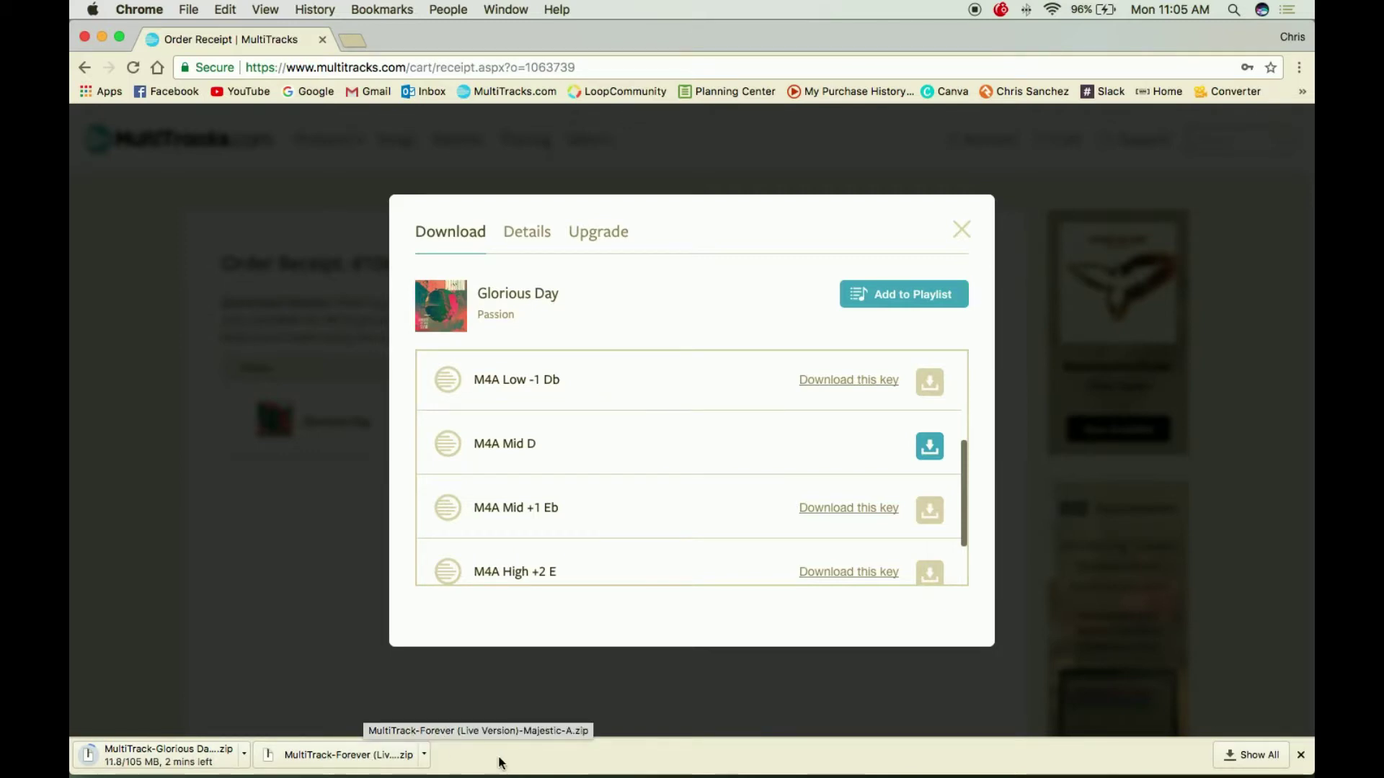
- Switch to Finder and extract MultiTrack-Forever (Live Version)-Majestic-A.zip in the Downloads folder
mouse_move(785, 775)
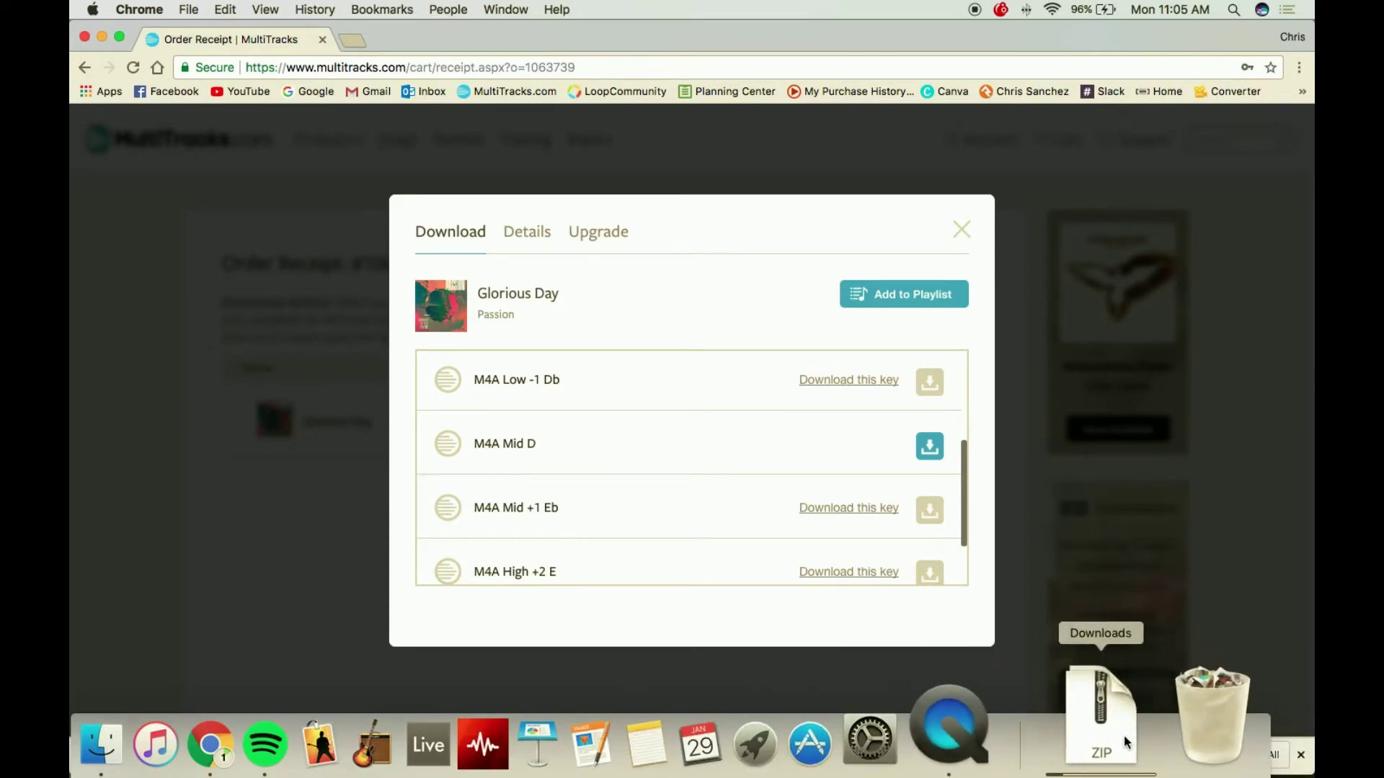
left_click(237, 743)
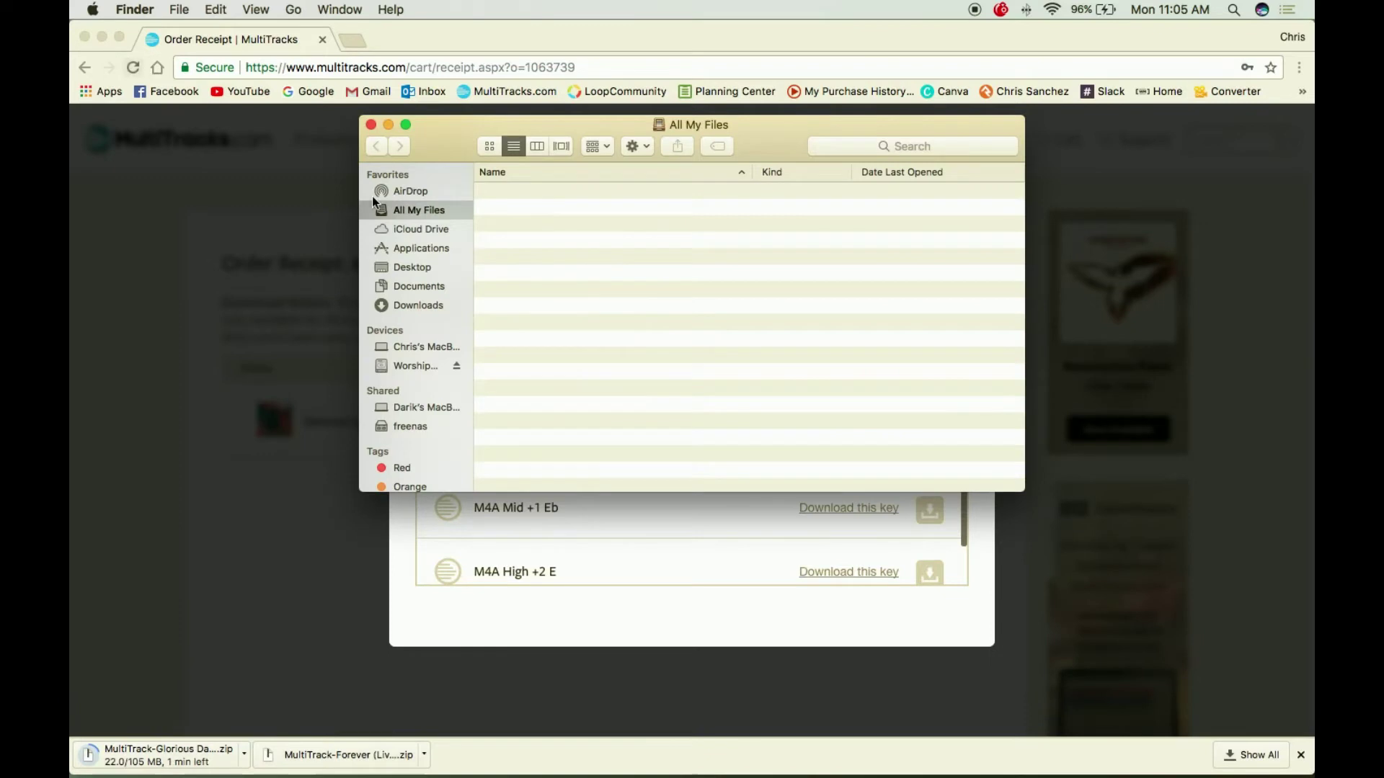
left_click(414, 305)
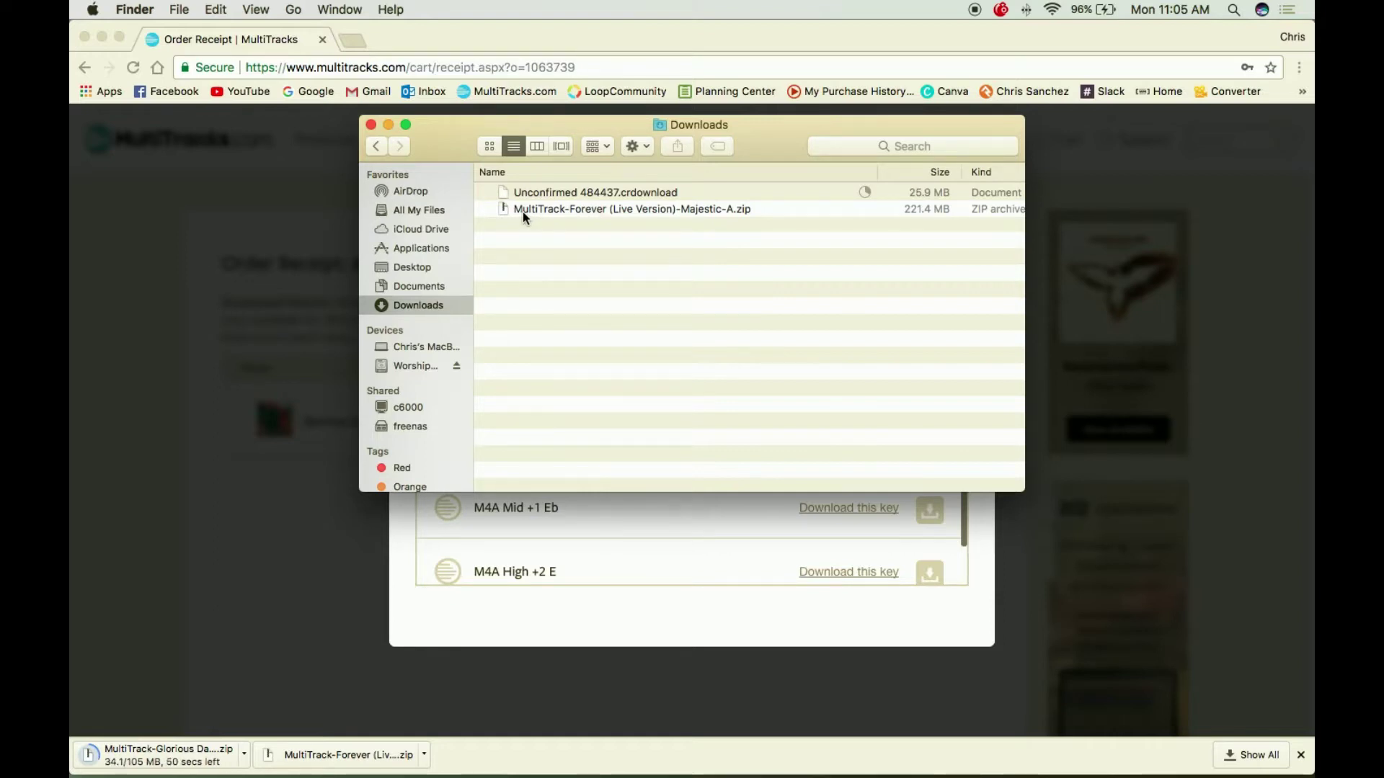
double_click(582, 210)
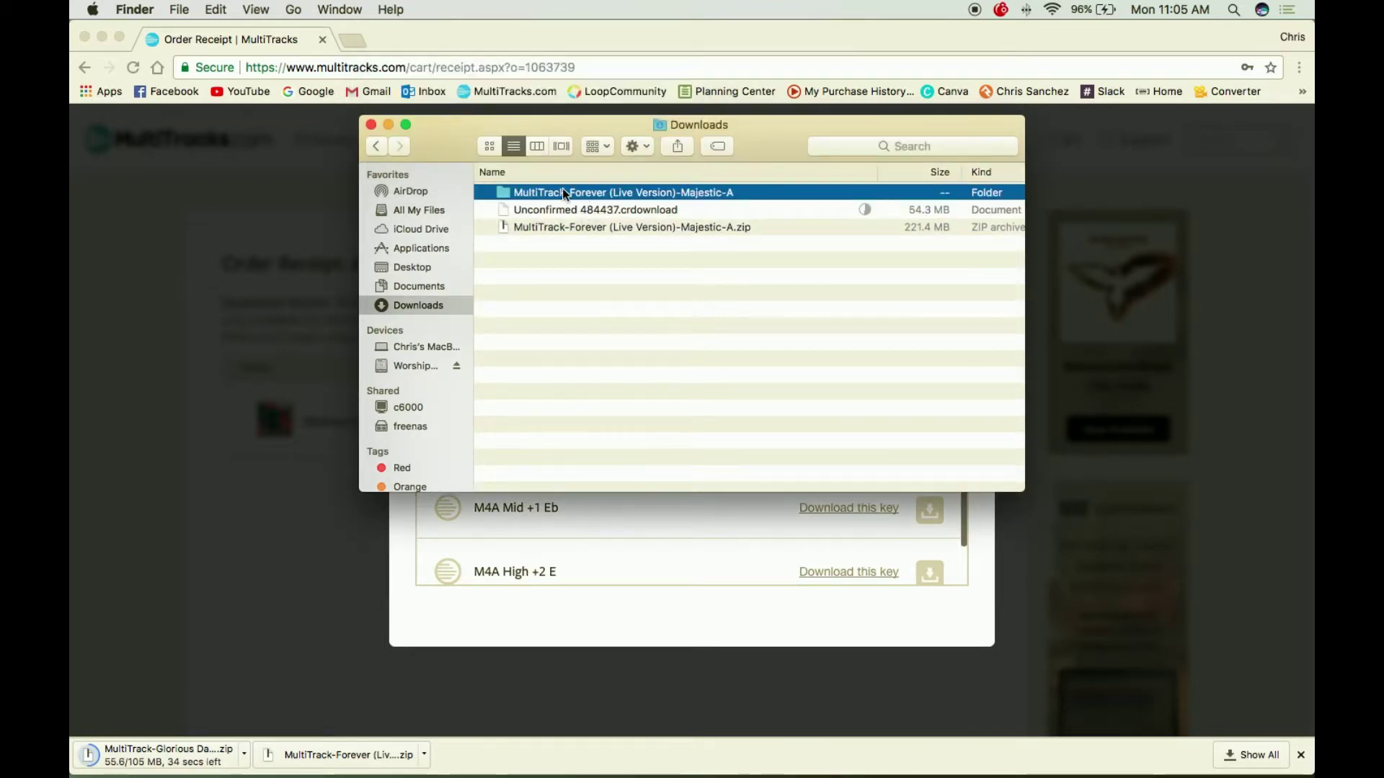
- Open the extracted MultiTrack-Forever (Live Version)-Majestic-A folder and expand its MultiTracks subfolder to look through the audio files
double_click(561, 189)
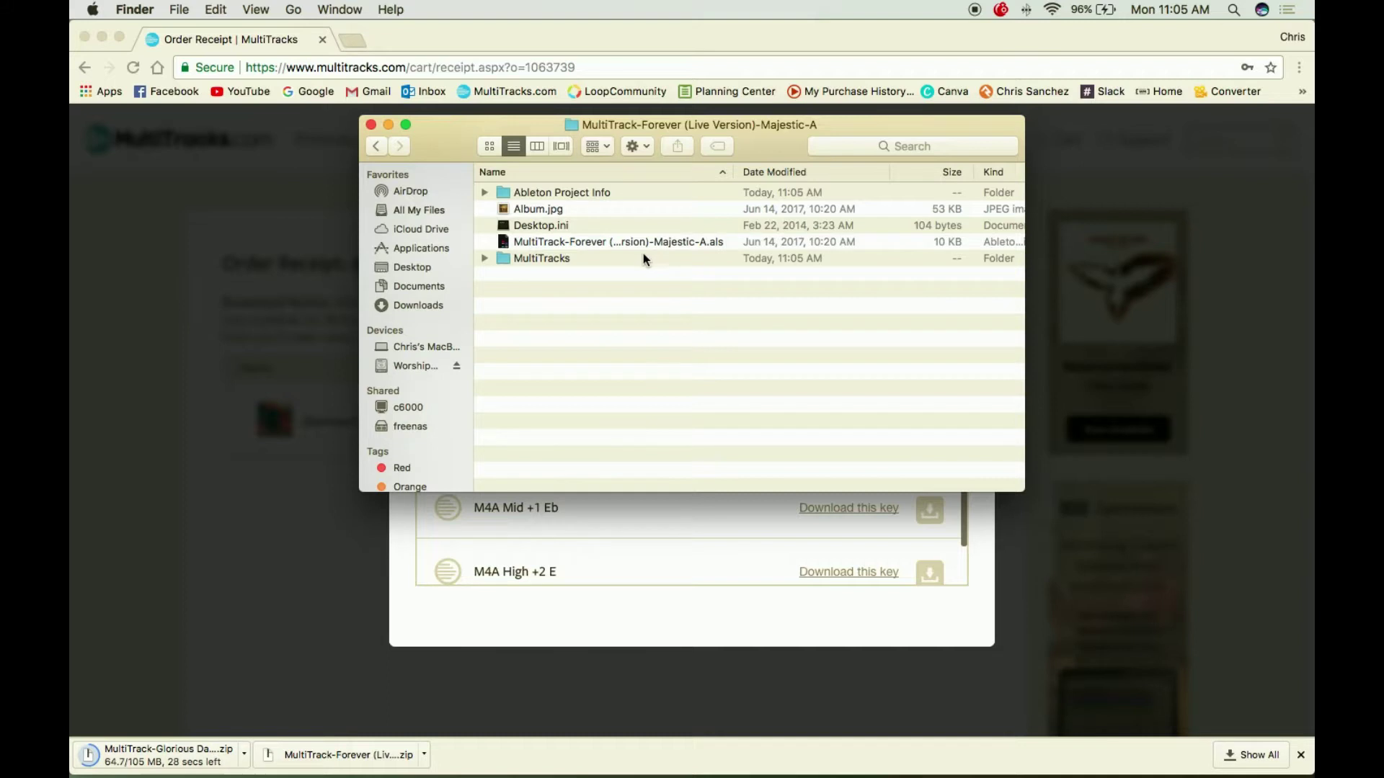
left_click(541, 259)
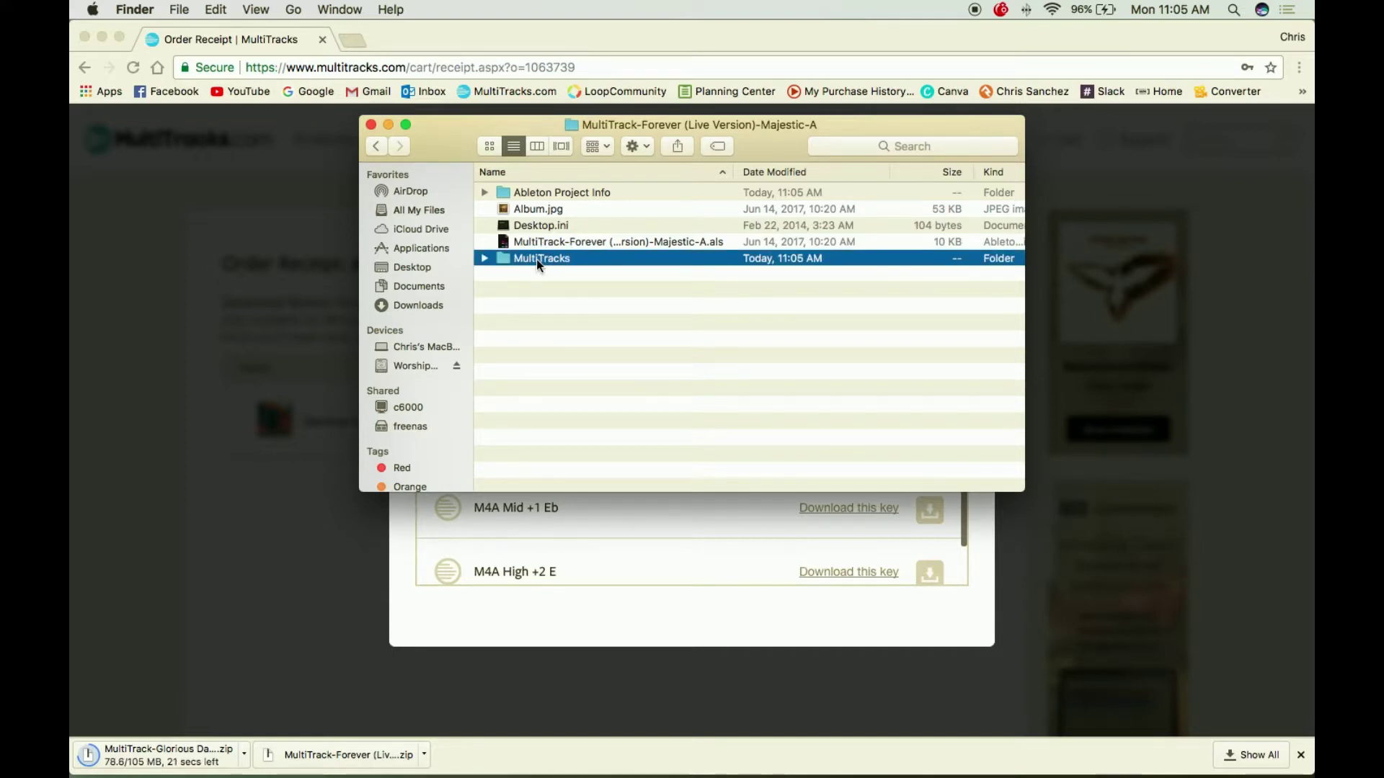
left_click(483, 258)
scroll(596, 345, "down", 4)
scroll(595, 345, "up", 4)
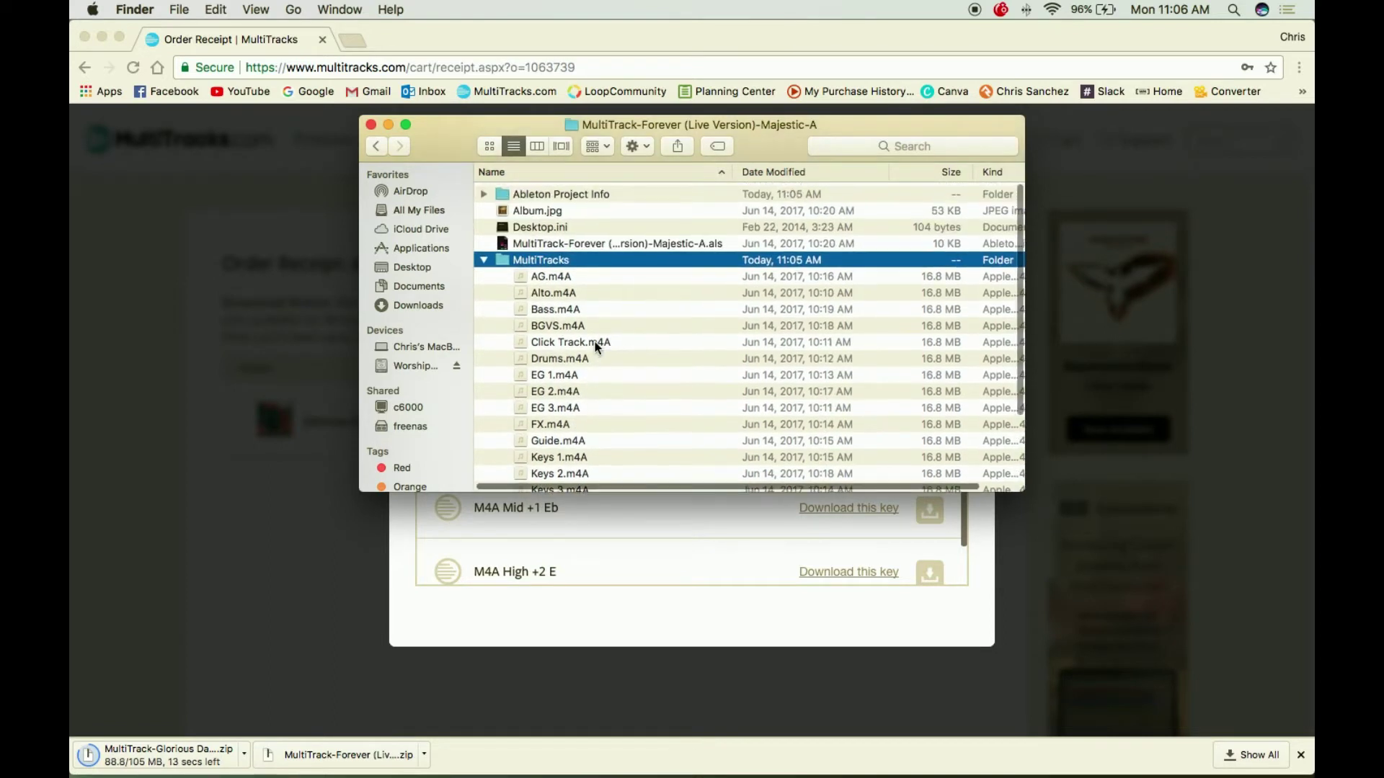
- Look through the M4A audio files in the MultiTracks subfolder, collapse it and close the folder window
scroll(596, 346, "down", 4)
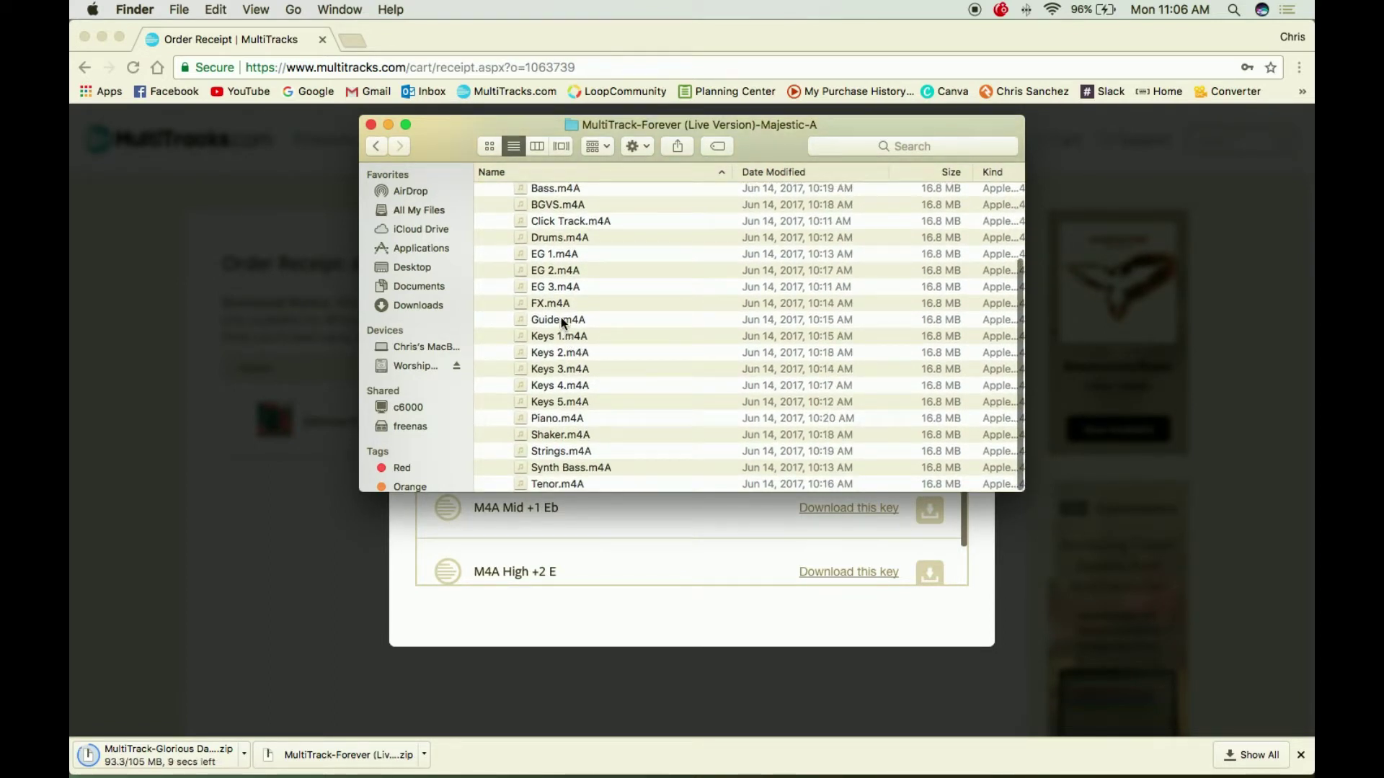
scroll(561, 318, "up", 4)
scroll(564, 393, "down", 4)
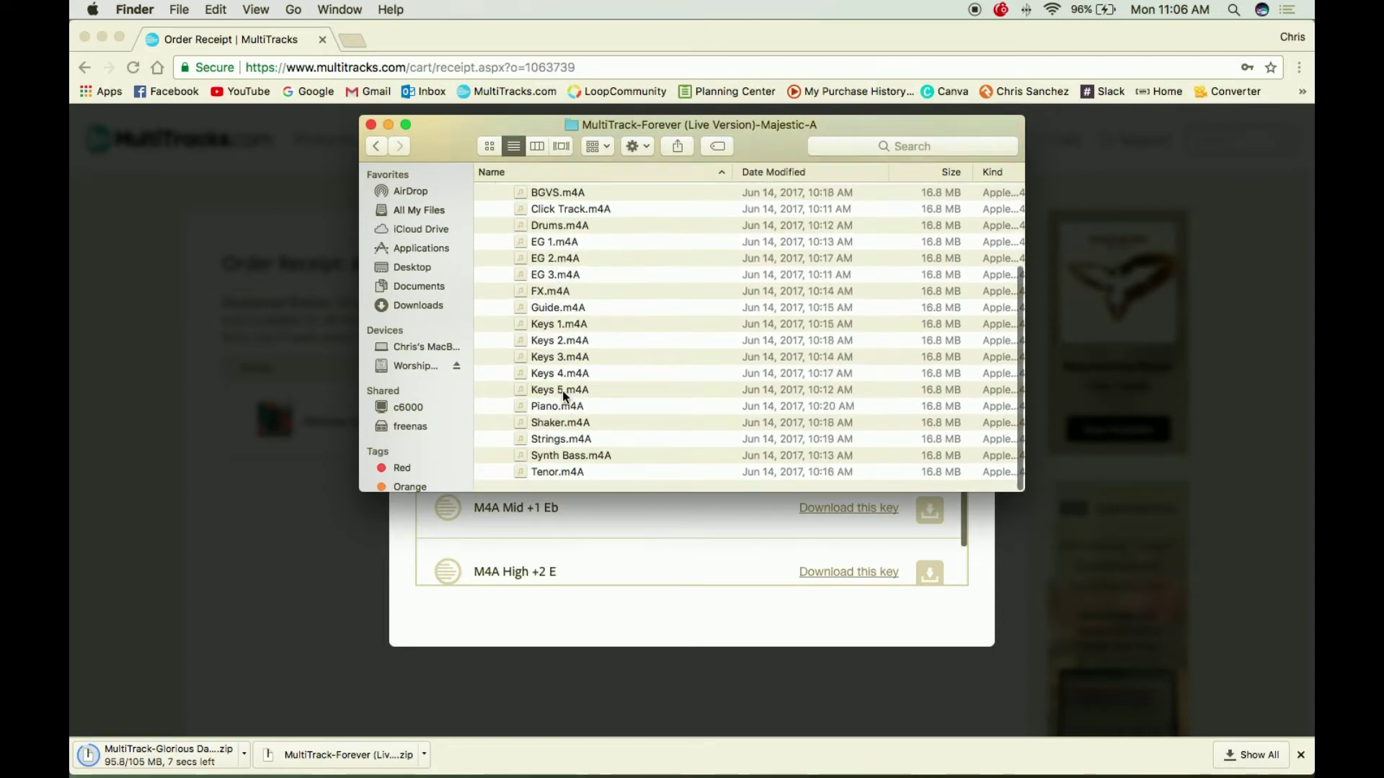
scroll(562, 389, "up", 4)
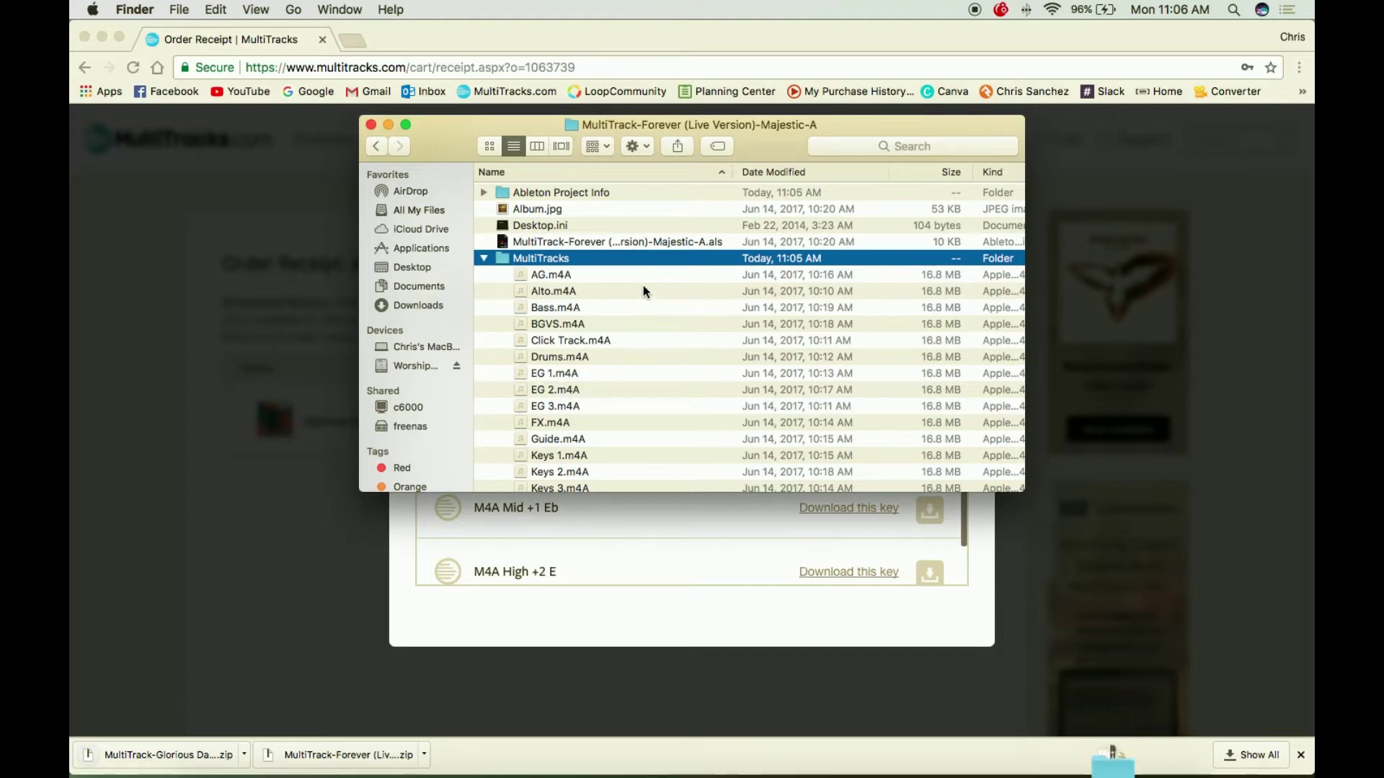
left_click(483, 258)
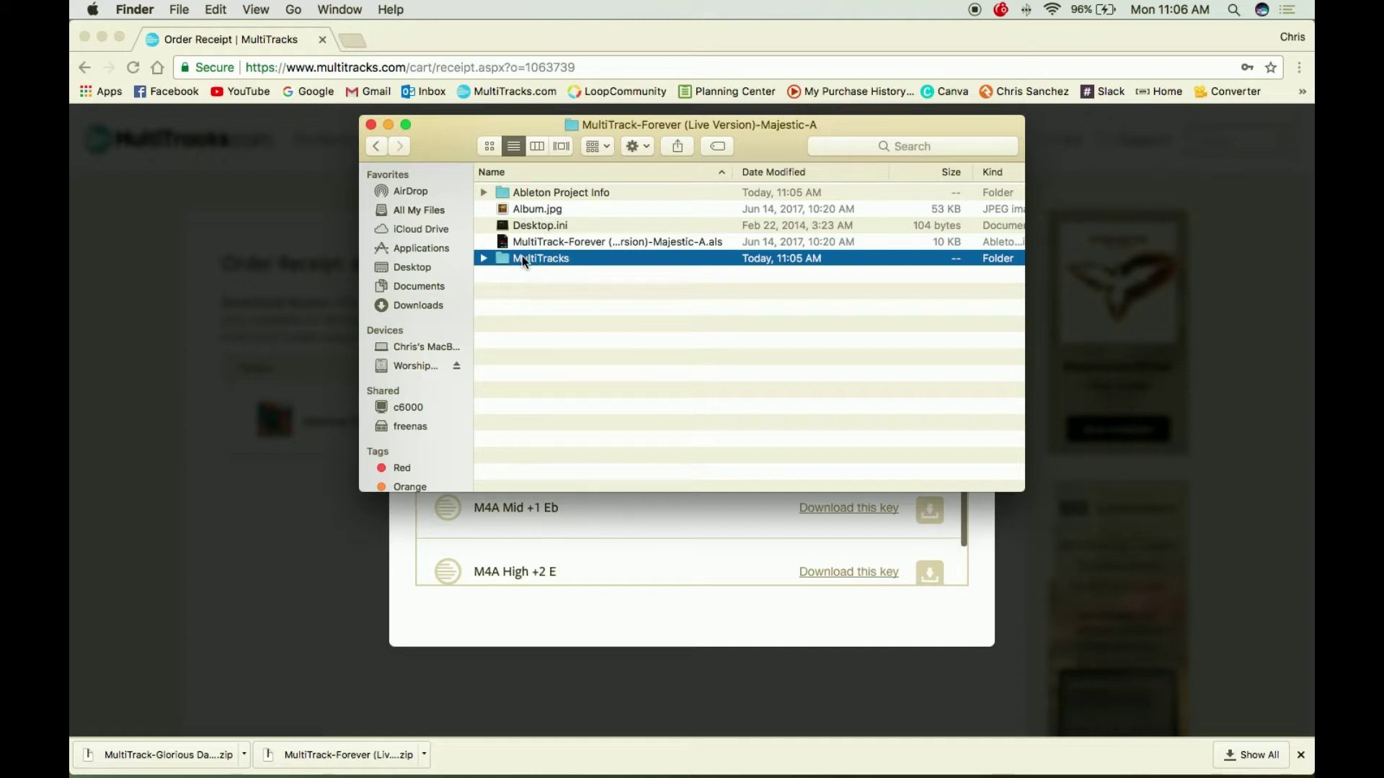
left_click(371, 124)
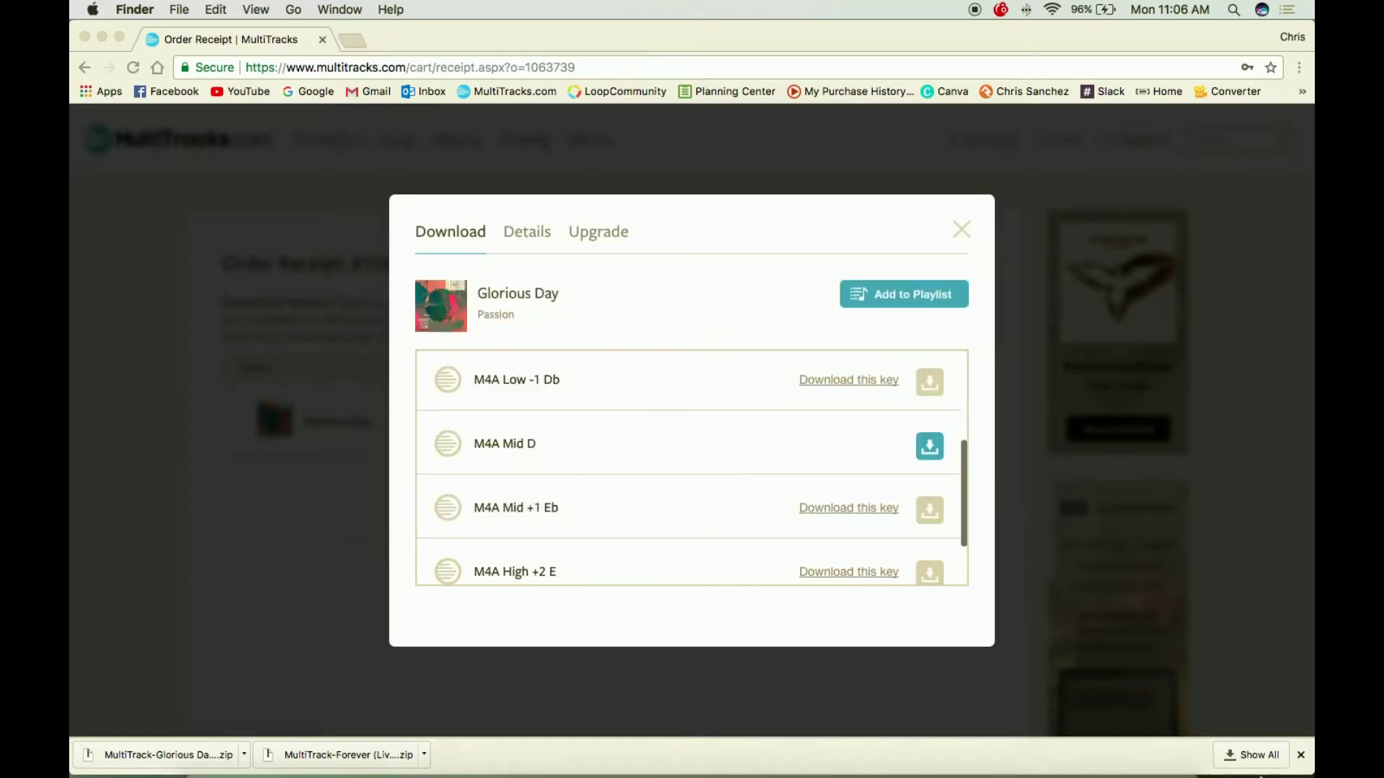
- Open the Downloads folder in a new Finder window and extract MultiTrack-Glorious Day-Worthy of Your Name-D.zip
mouse_move(988, 772)
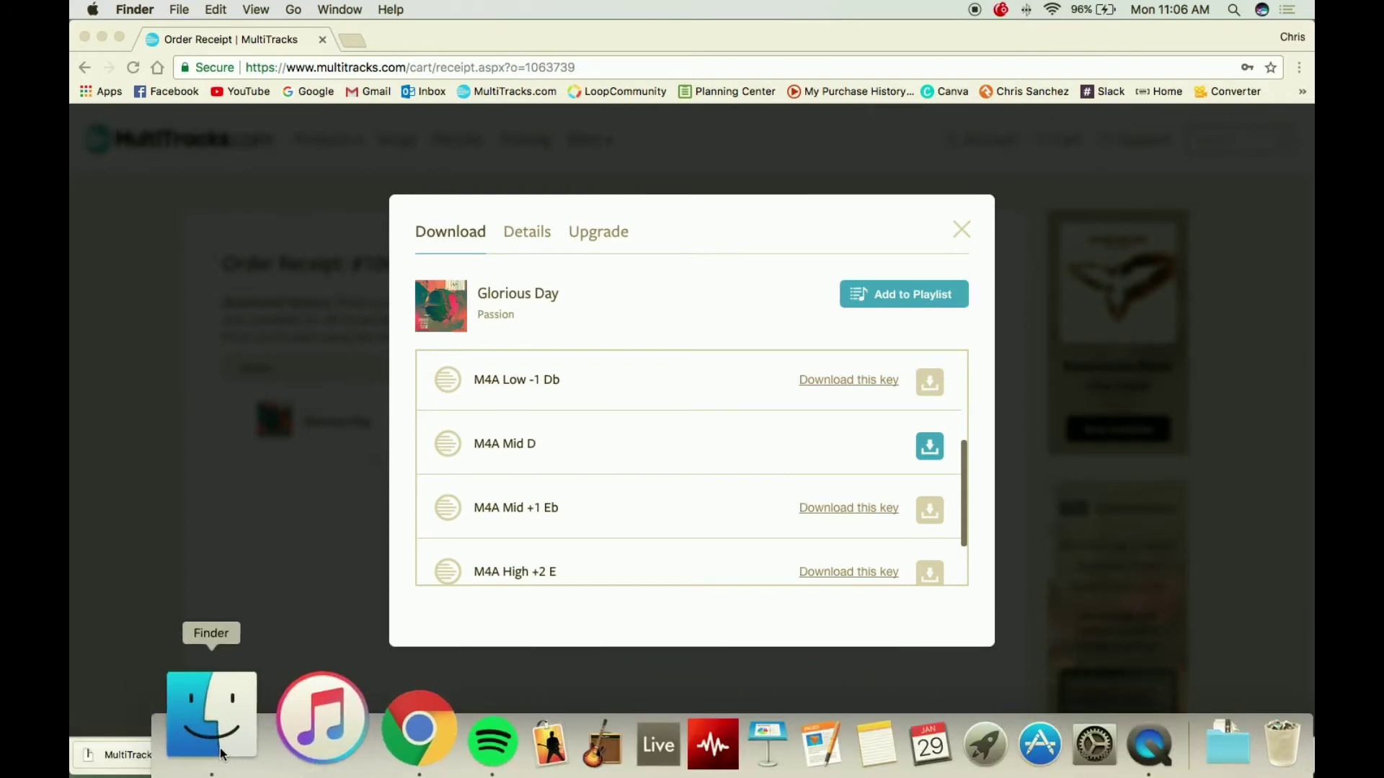
left_click(221, 751)
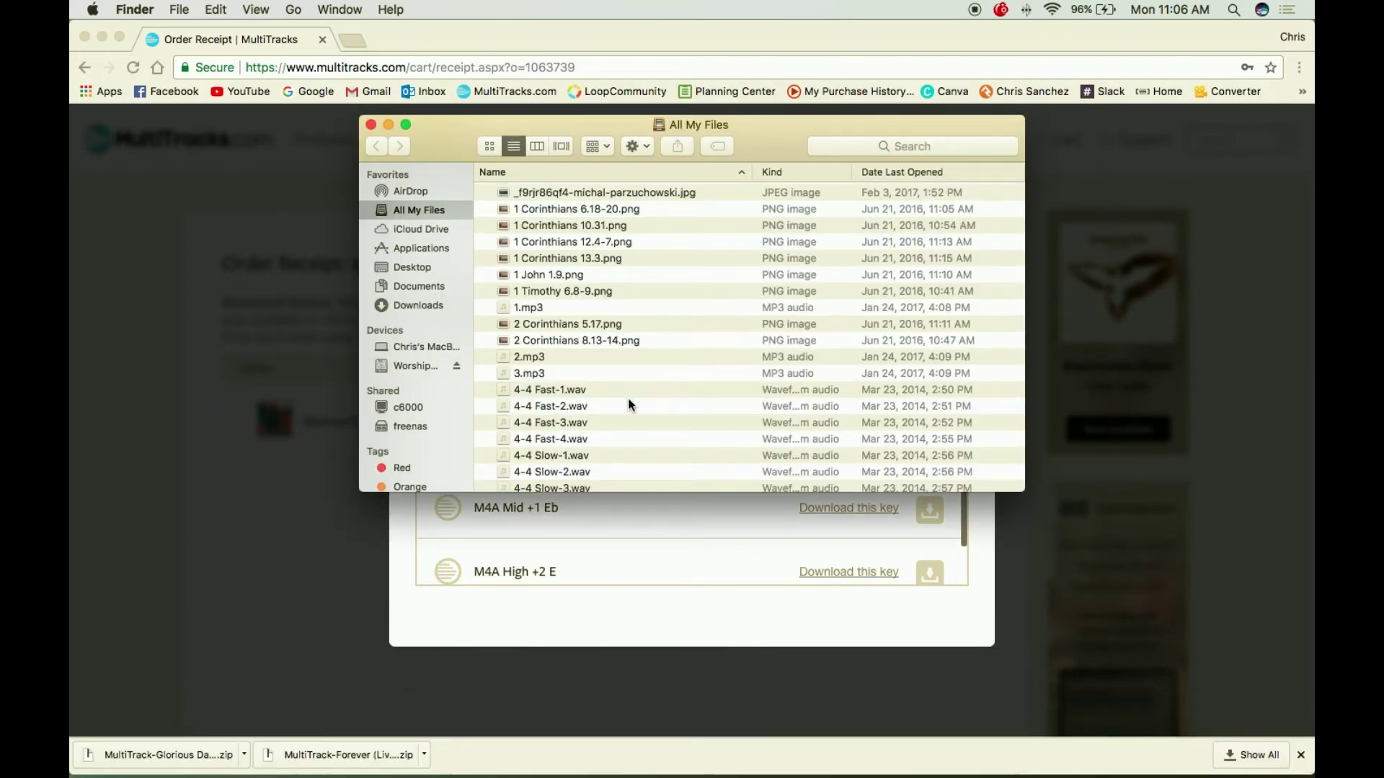
left_click(419, 305)
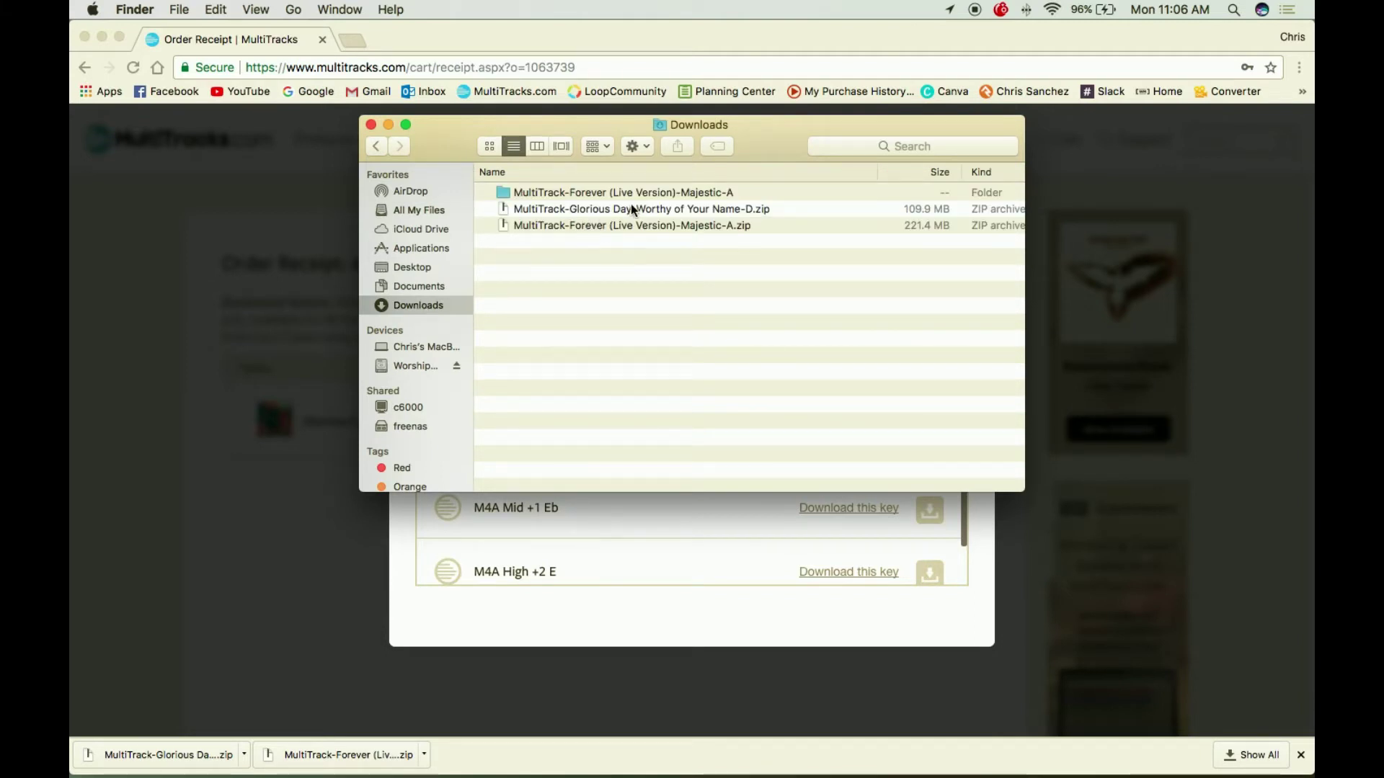
double_click(545, 208)
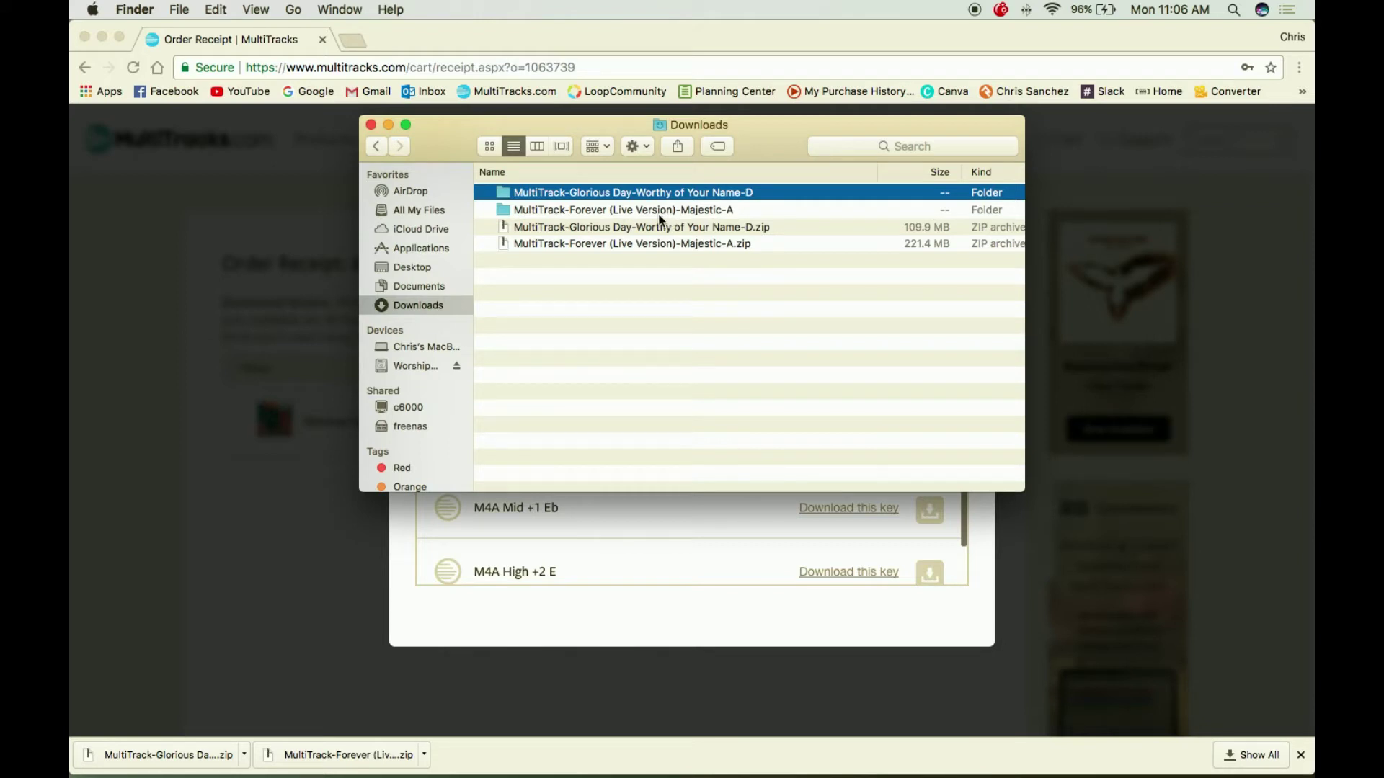
- Move both MultiTrack zip archives from the Downloads folder to the Trash, keeping the extracted folders
left_click(552, 229)
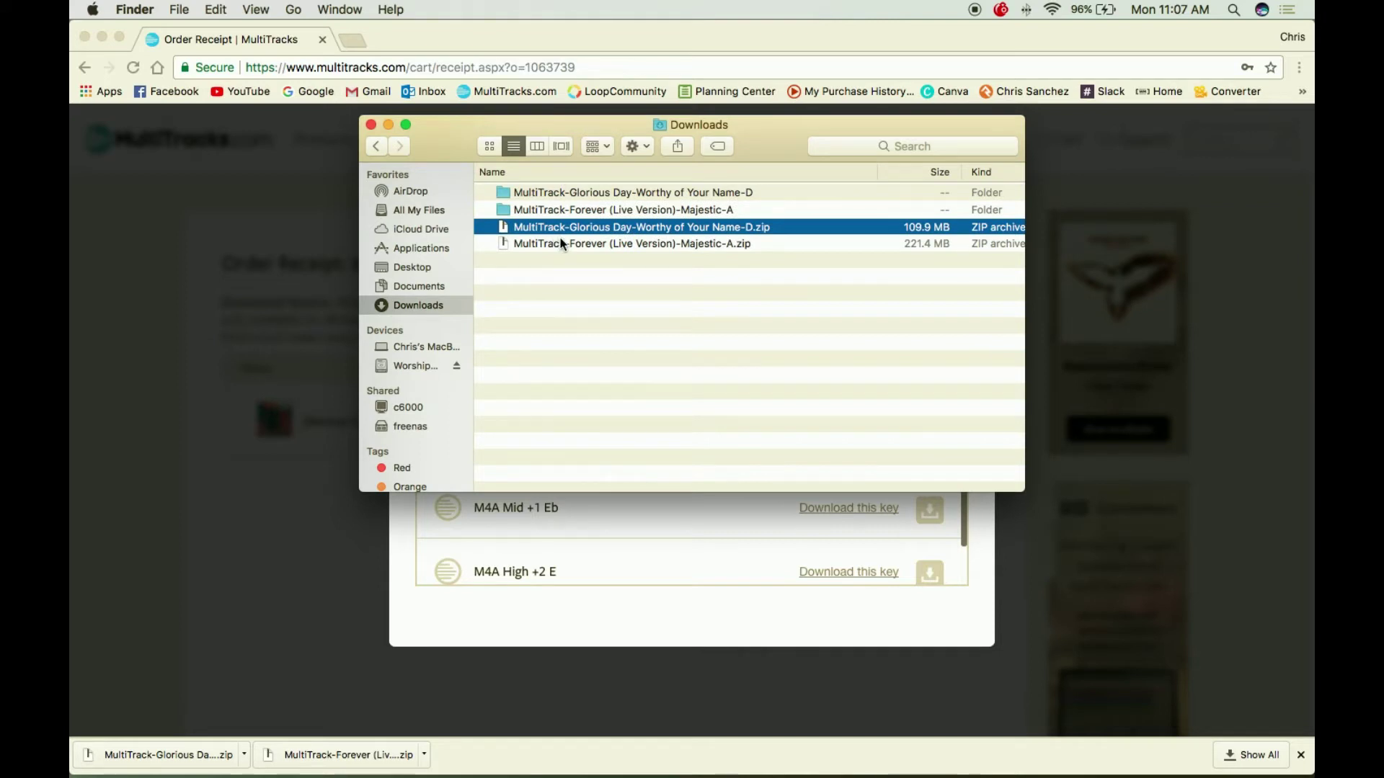
left_click(561, 245, "shift")
left_click_drag(563, 230, 1181, 731)
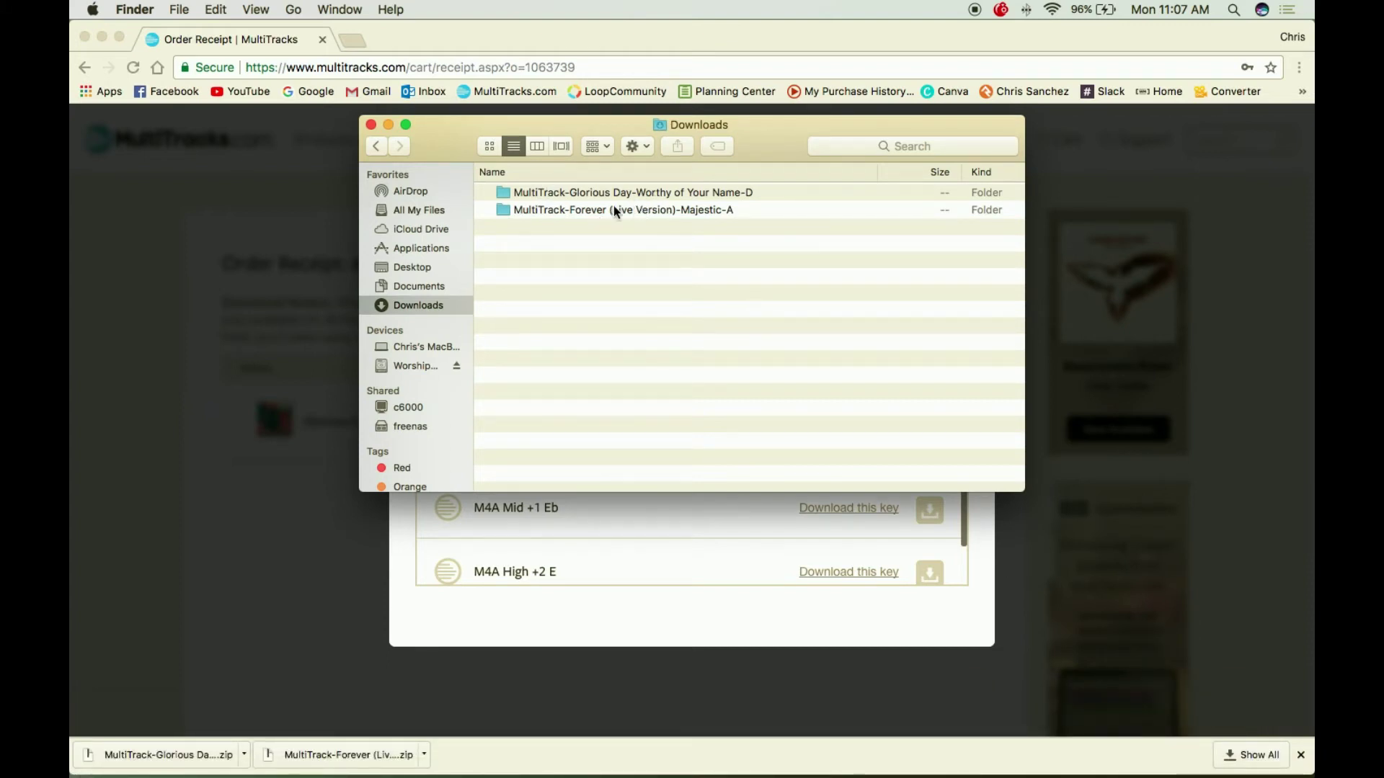
- Minimize the browser window and open the Worship Backup drive in a window placed beside the Downloads window
left_click(101, 39)
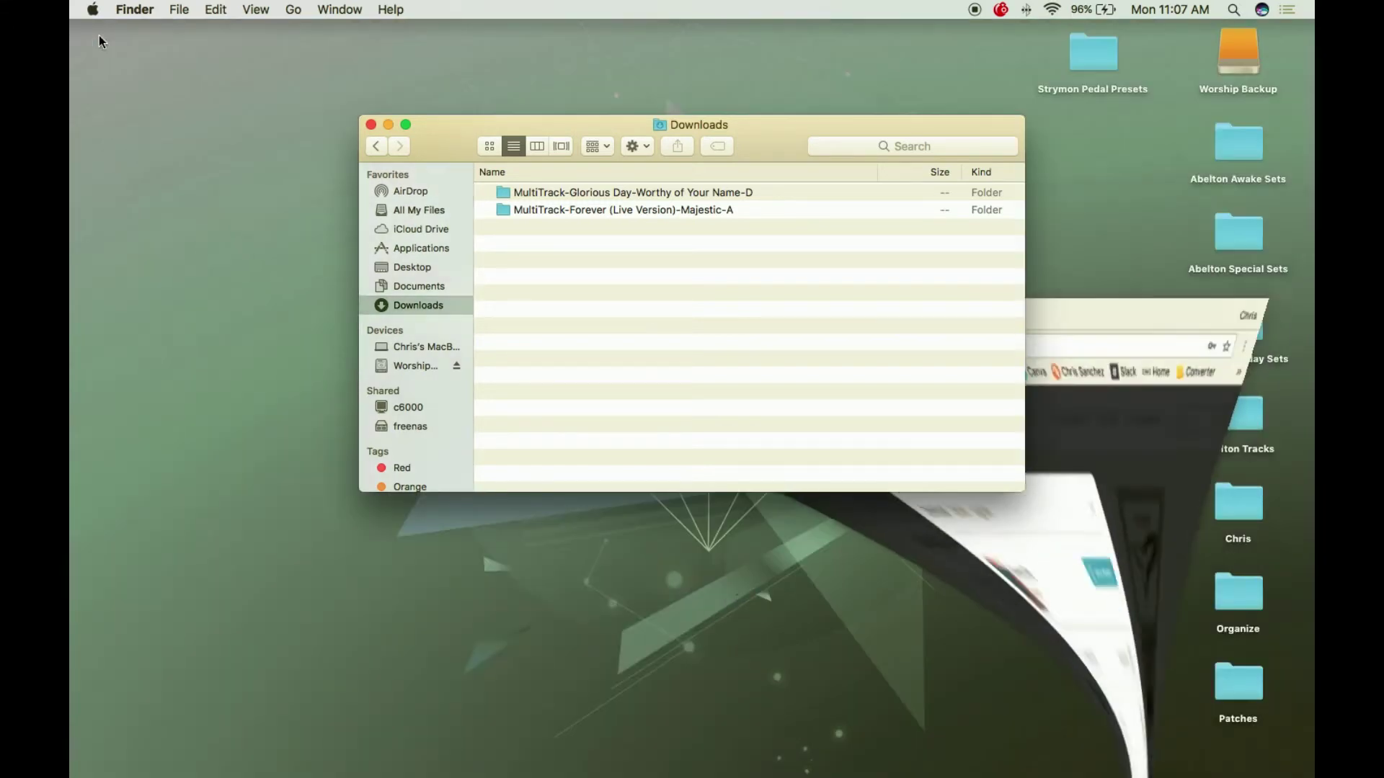
left_click_drag(782, 141, 715, 30)
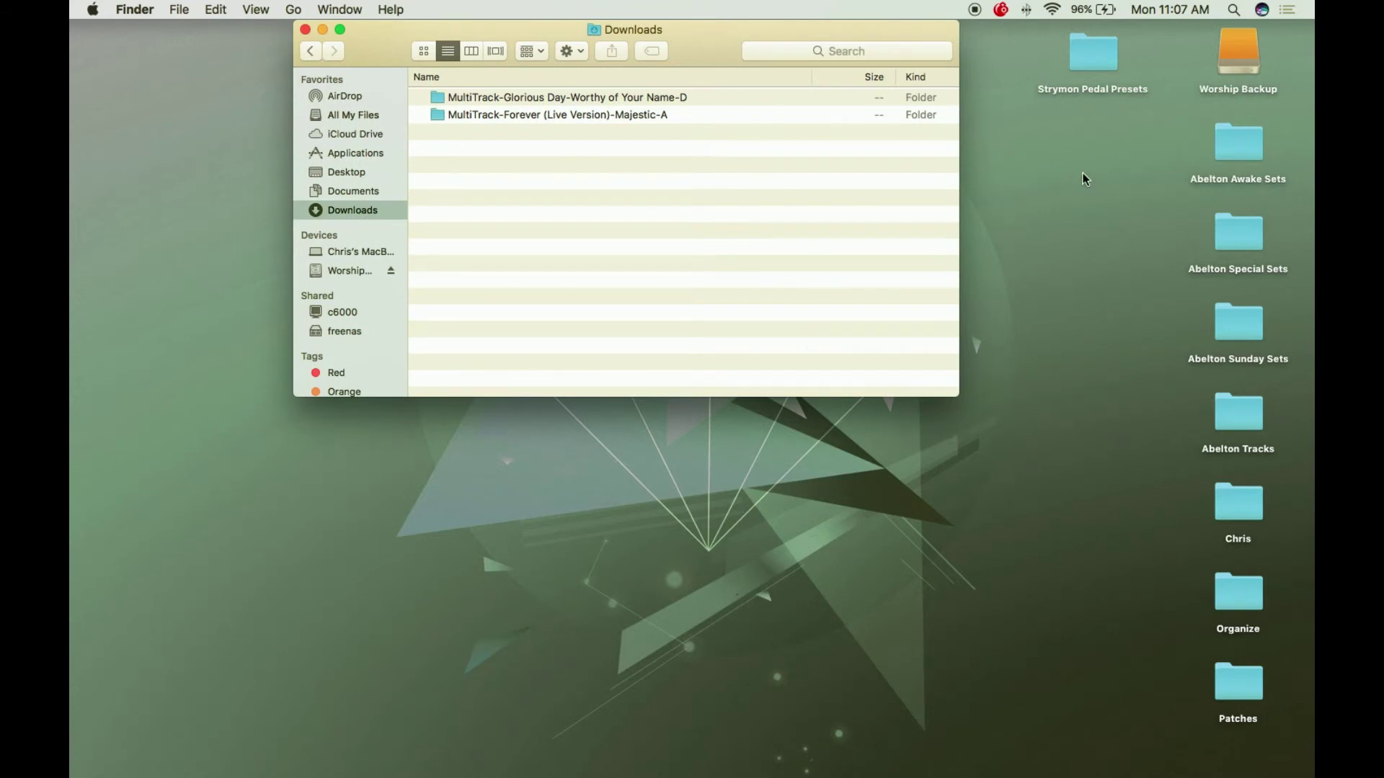
double_click(1243, 54)
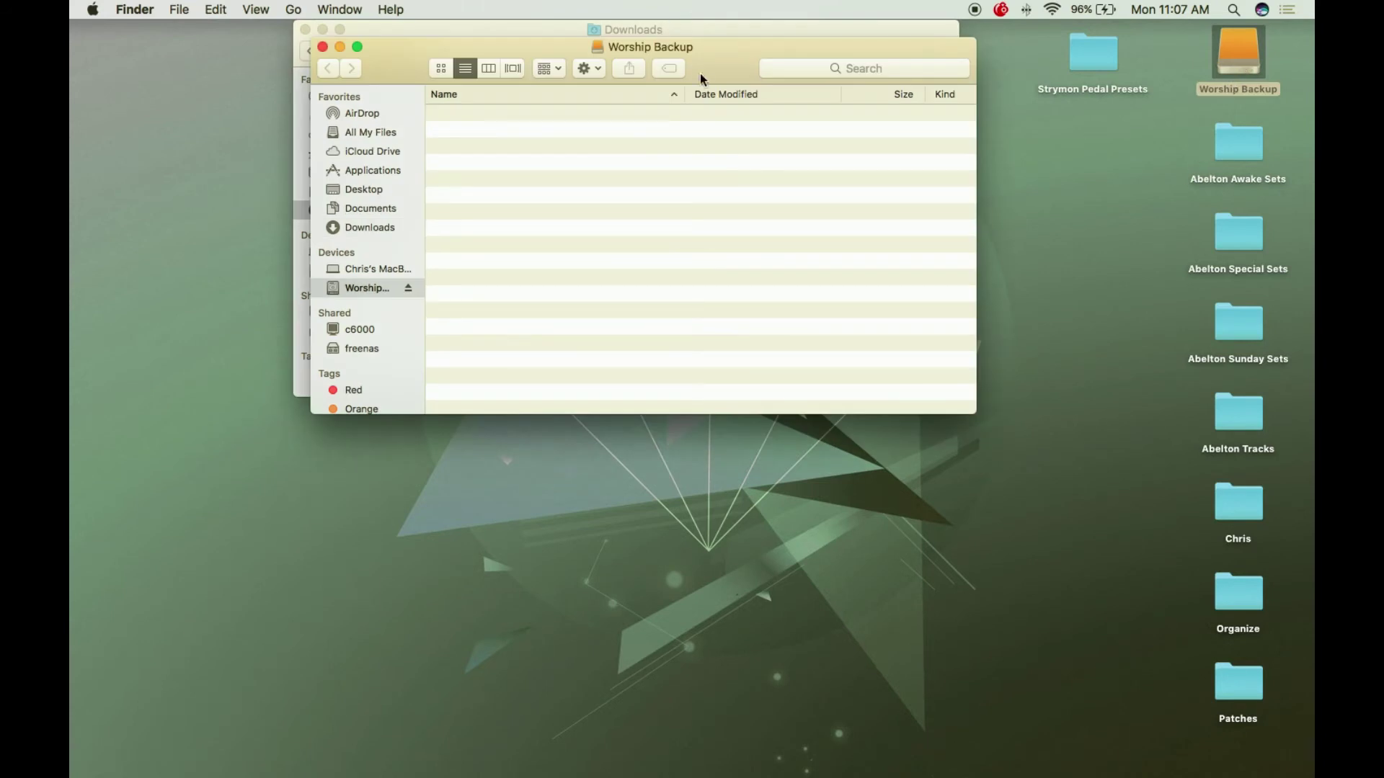
left_click_drag(717, 52, 948, 160)
left_click_drag(707, 37, 498, 27)
left_click_drag(976, 186, 1050, 43)
- Look through the song folders in the Master Folder's LOOPS folder on the backup drive, and close that window
double_click(800, 99)
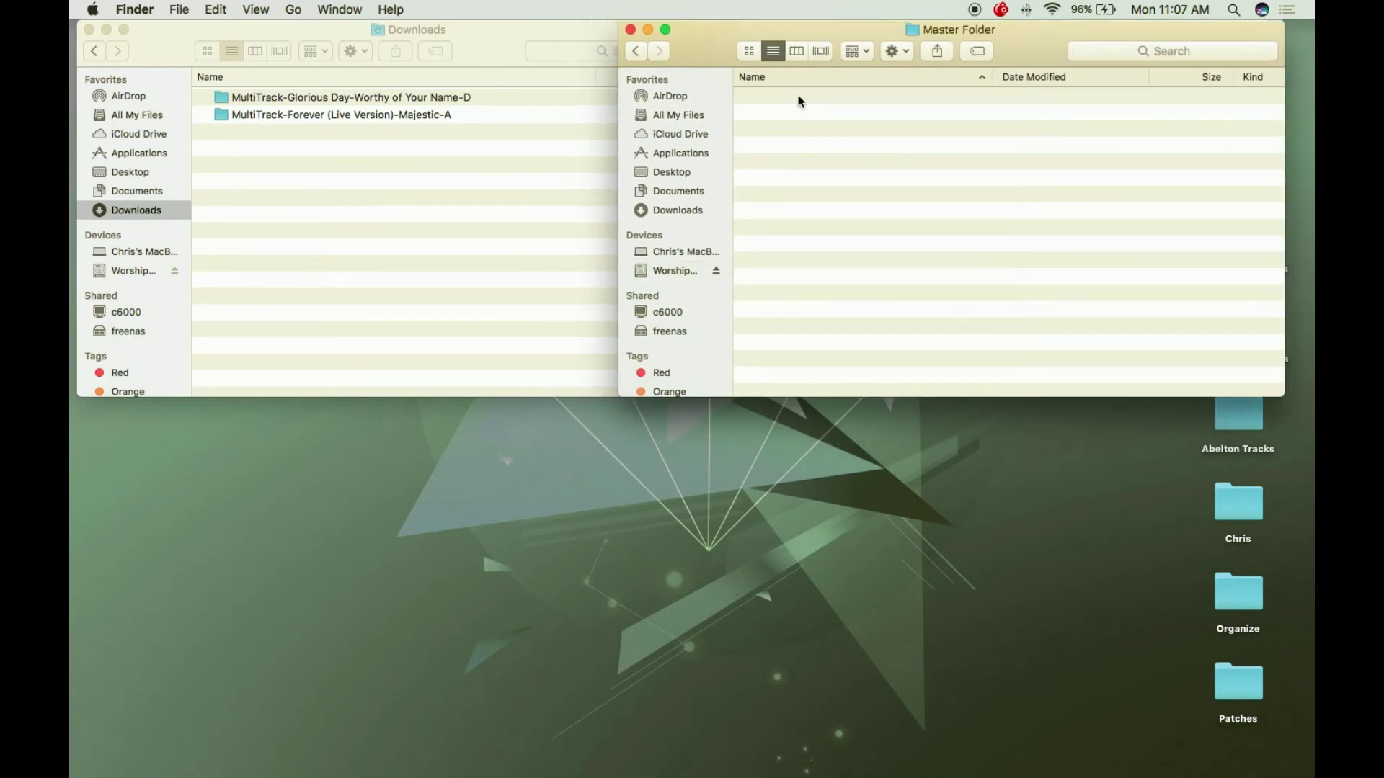
double_click(792, 328)
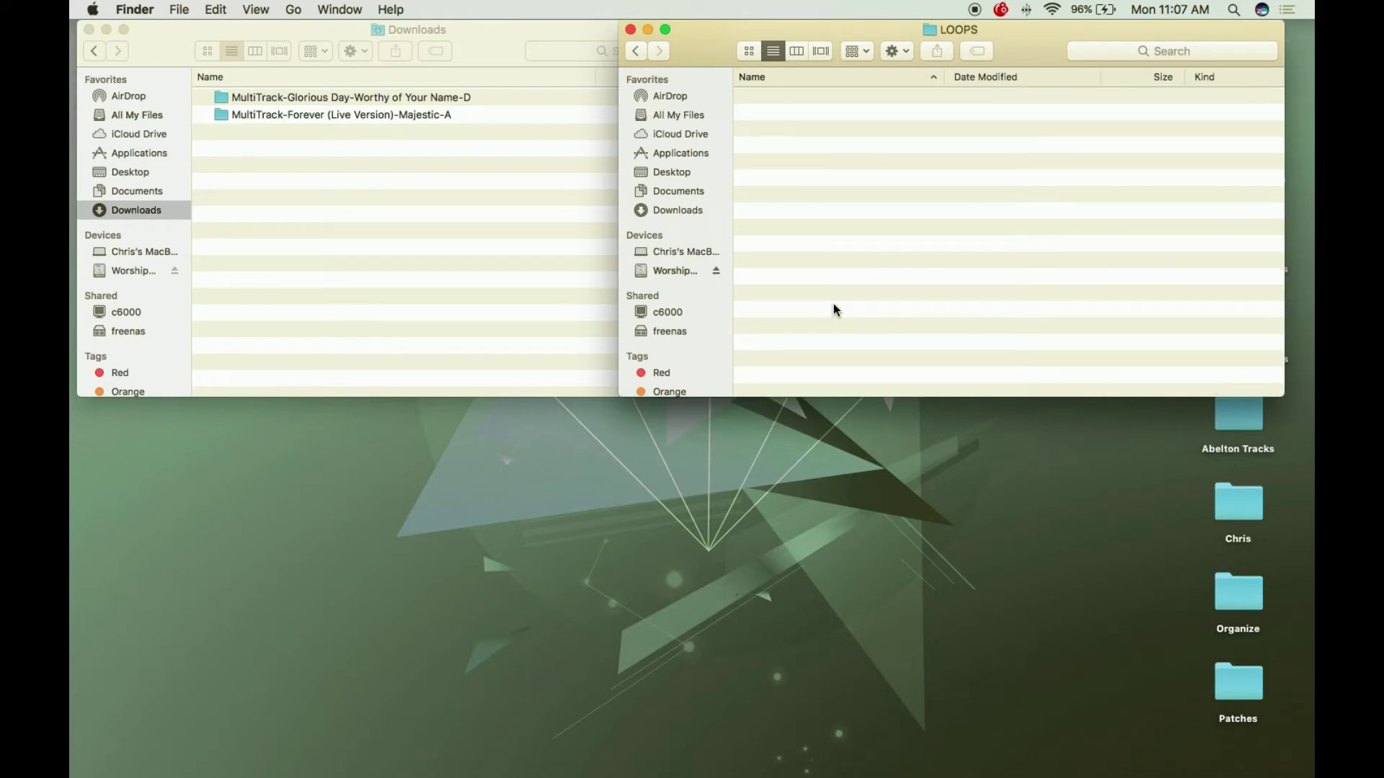
scroll(833, 304, "down", 8)
scroll(854, 291, "down", 12)
scroll(854, 291, "up", 15)
scroll(848, 280, "down", 2)
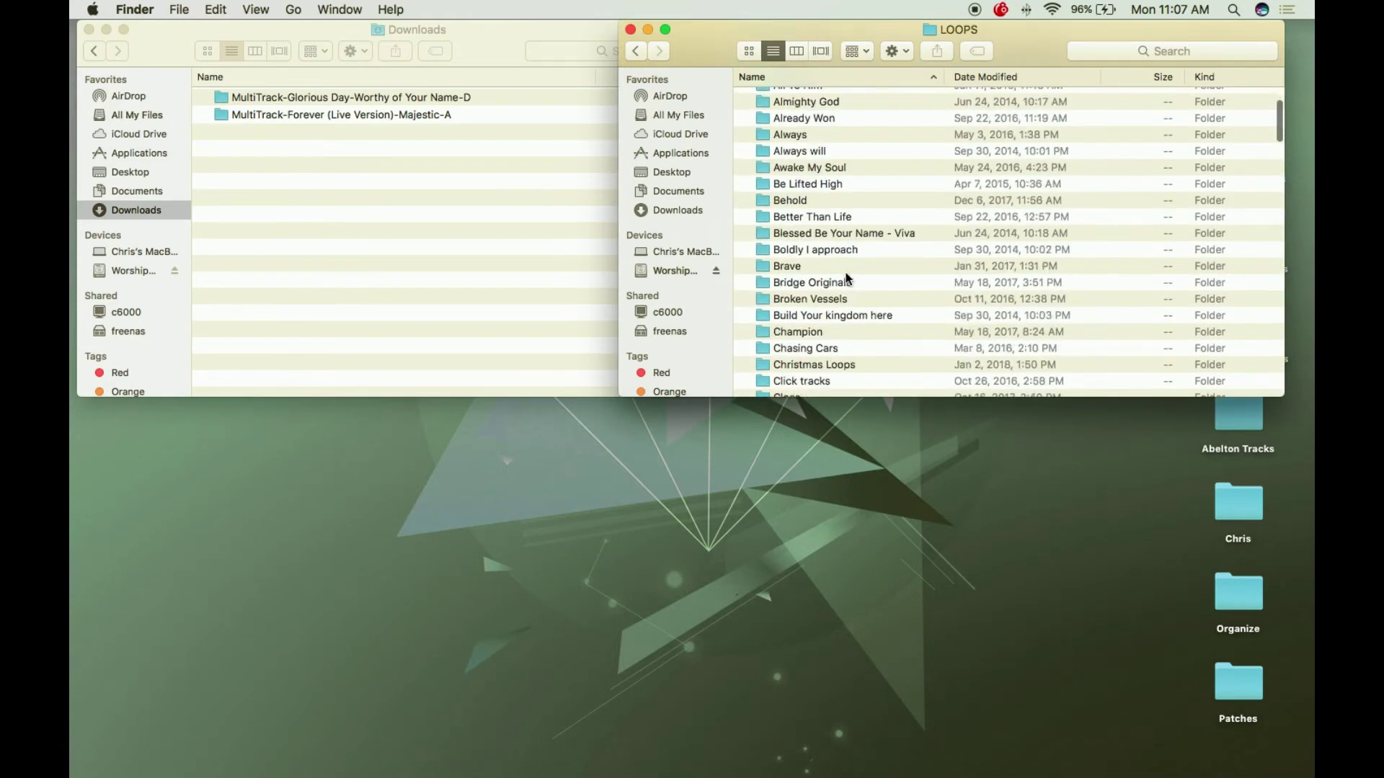
scroll(848, 280, "down", 3)
scroll(820, 336, "down", 5)
scroll(819, 338, "down", 3)
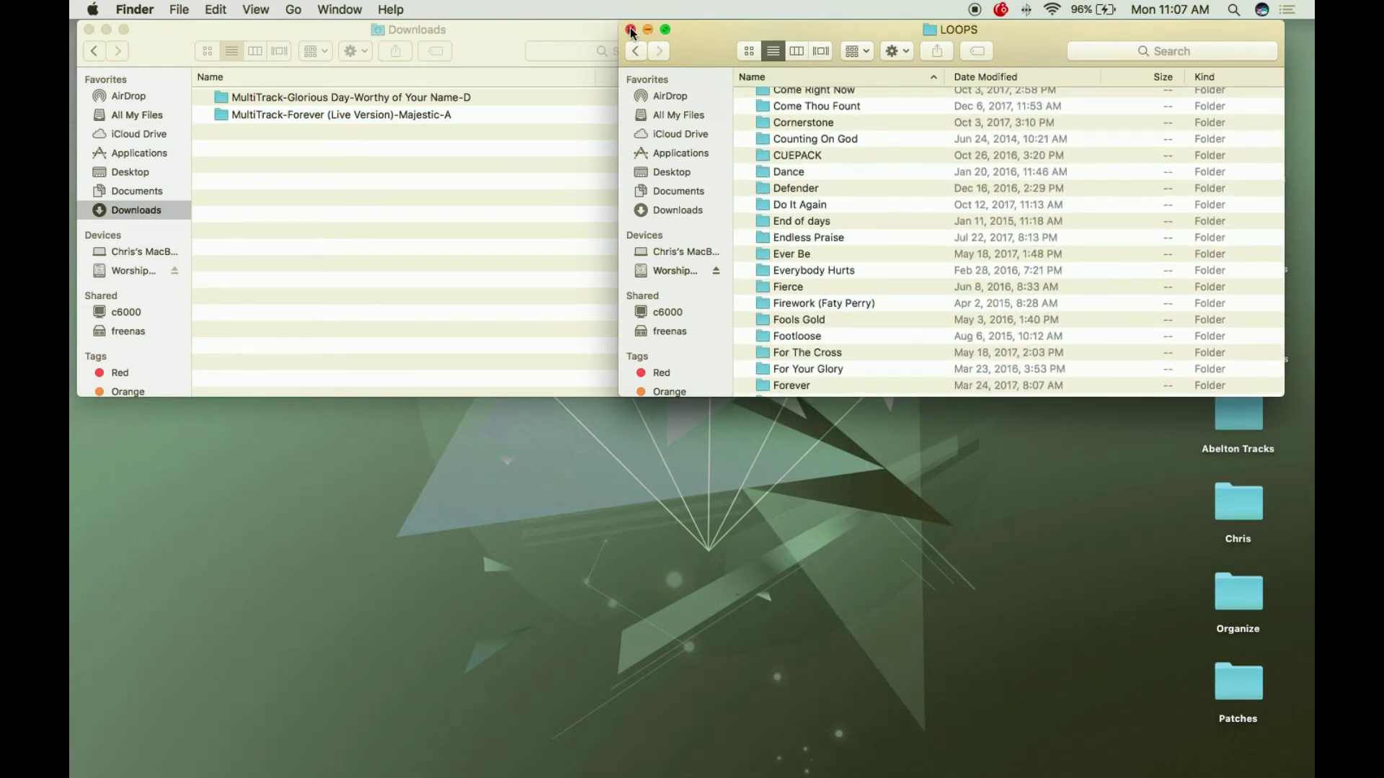
left_click(631, 30)
- Create a new folder on the desktop and name it loops
right_click(1012, 264)
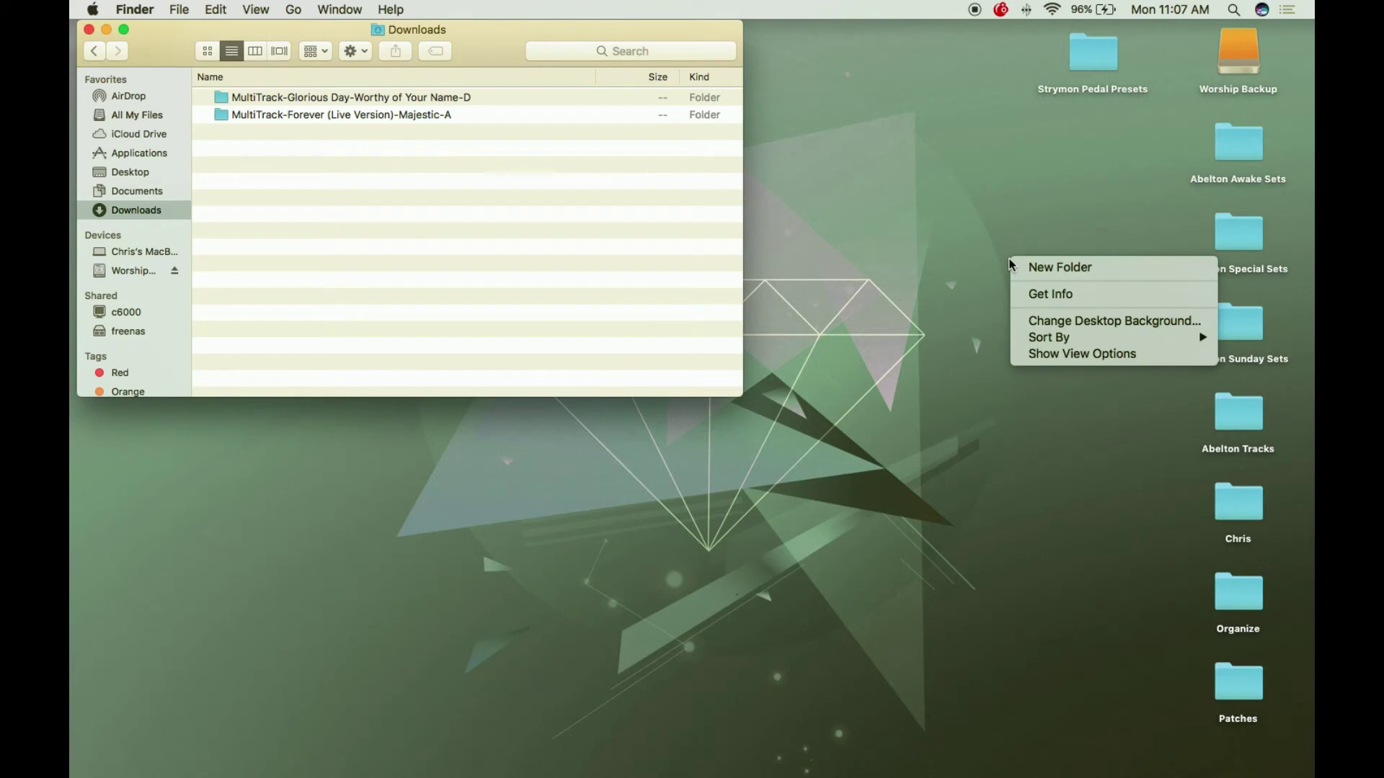
left_click(959, 214)
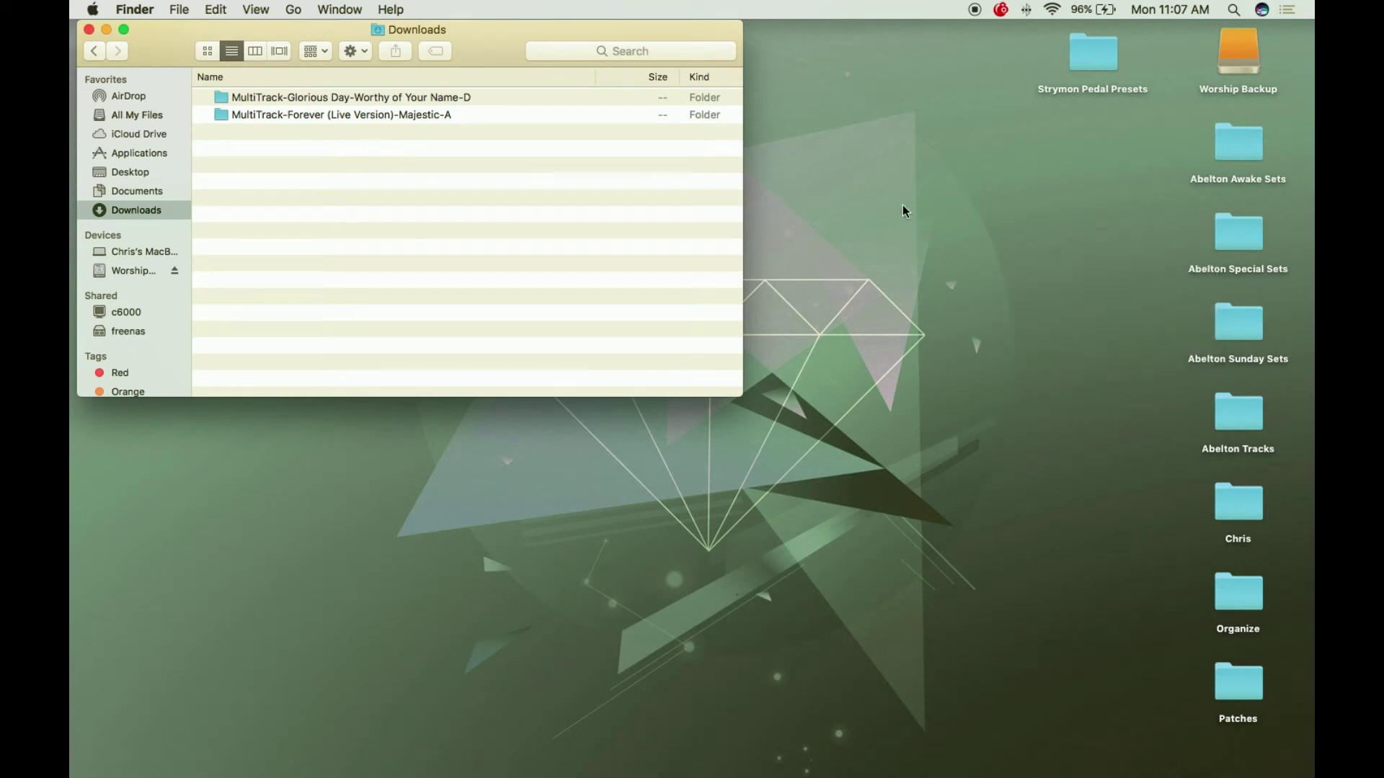
right_click(1047, 289)
left_click(1081, 297)
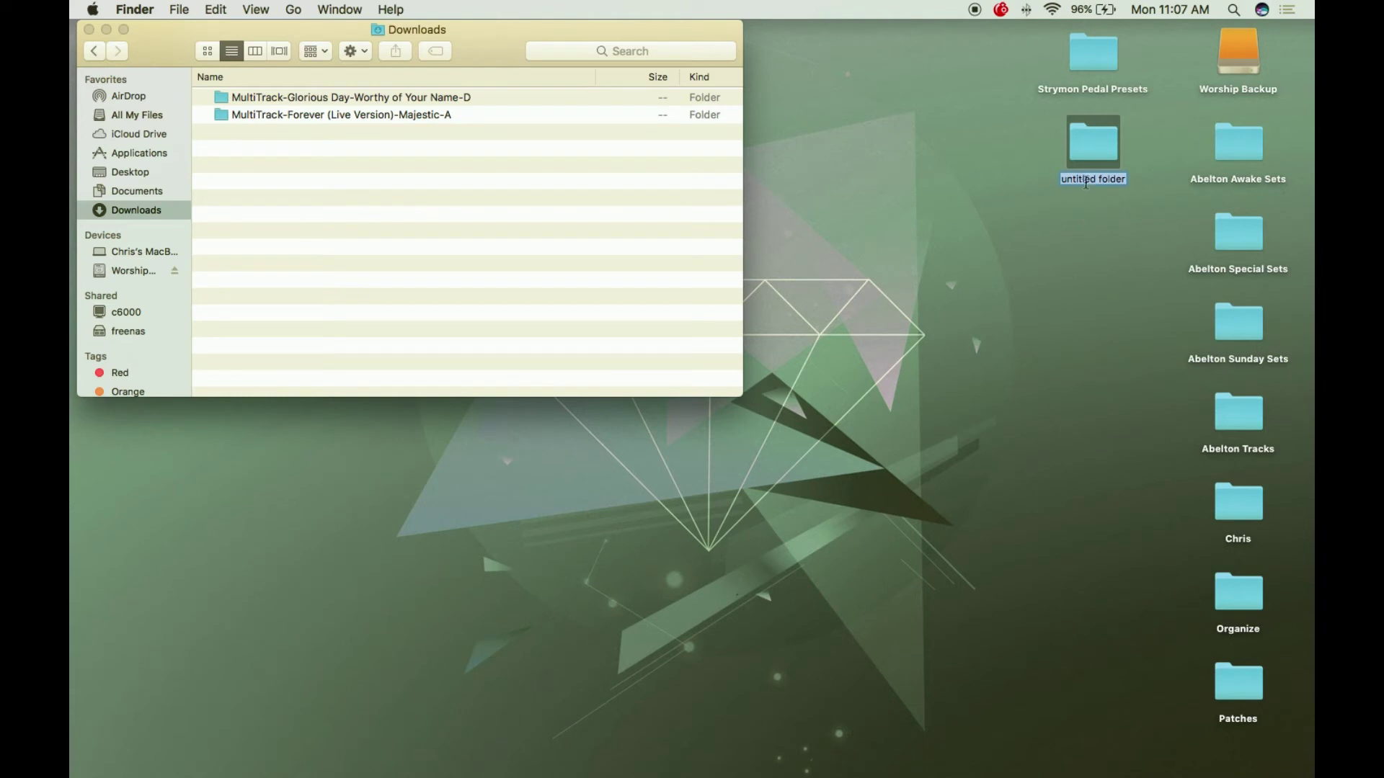
type("loops")
left_click(1015, 276)
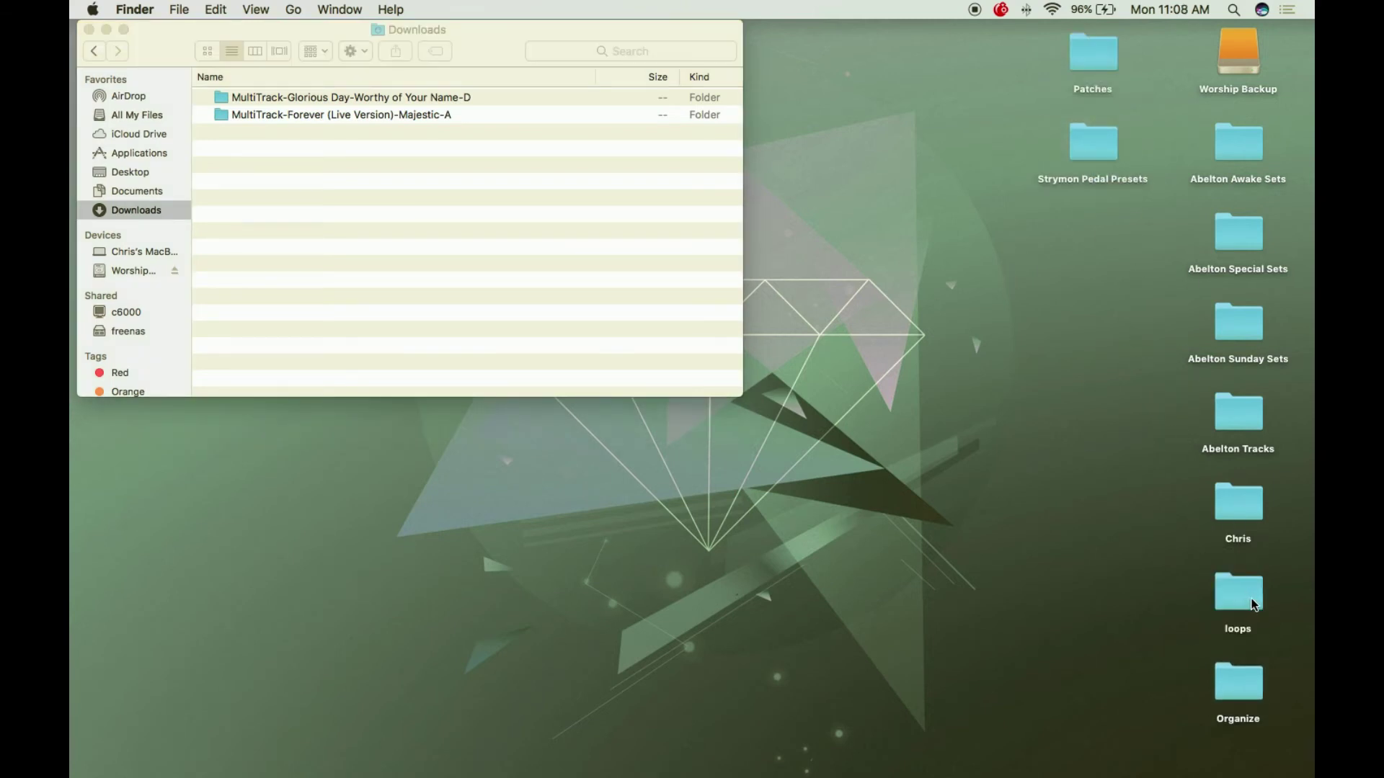
- Move the loops folder from the desktop into Documents and show the Documents folder
left_click_drag(1245, 610, 142, 197)
left_click(141, 195)
left_click(137, 192)
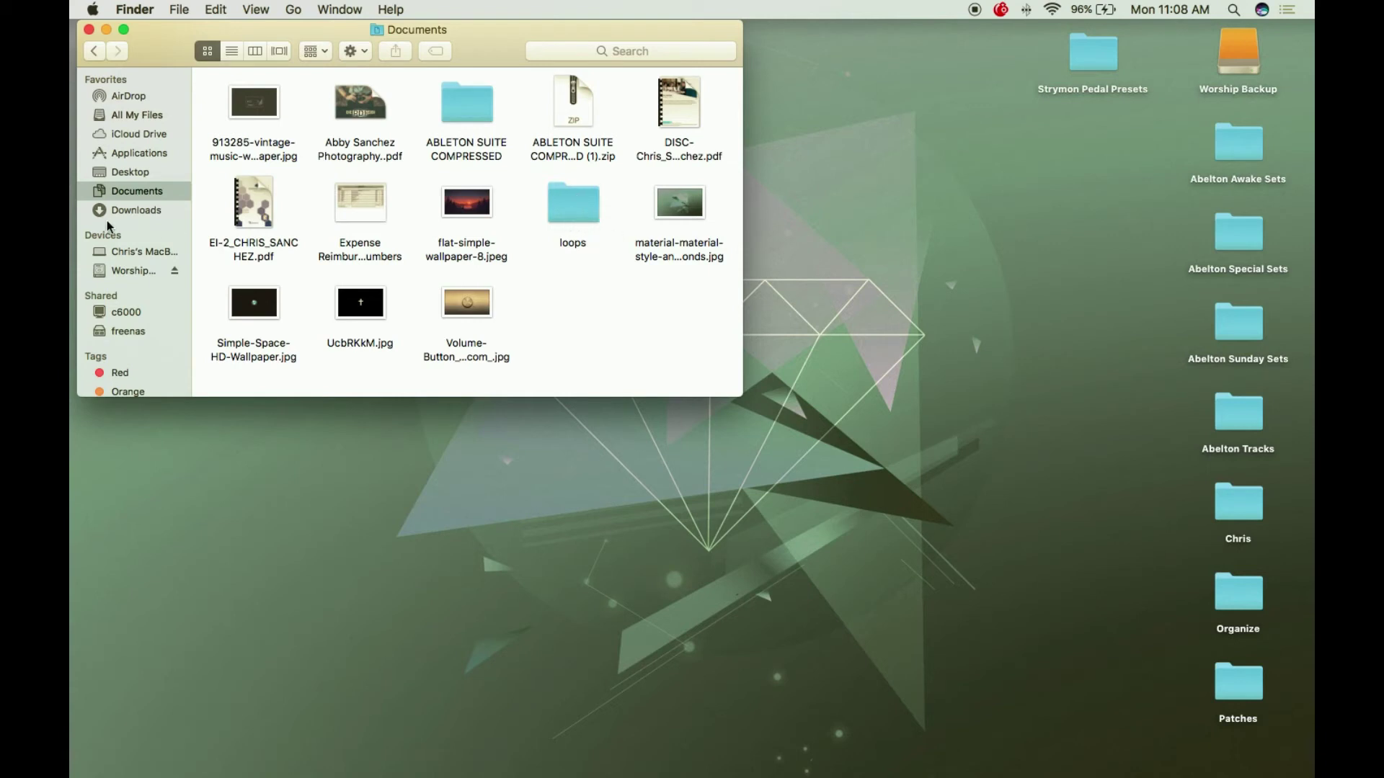
- Check the Desktop and Downloads folders, and move the loops folder from Documents back onto the desktop
left_click(129, 172)
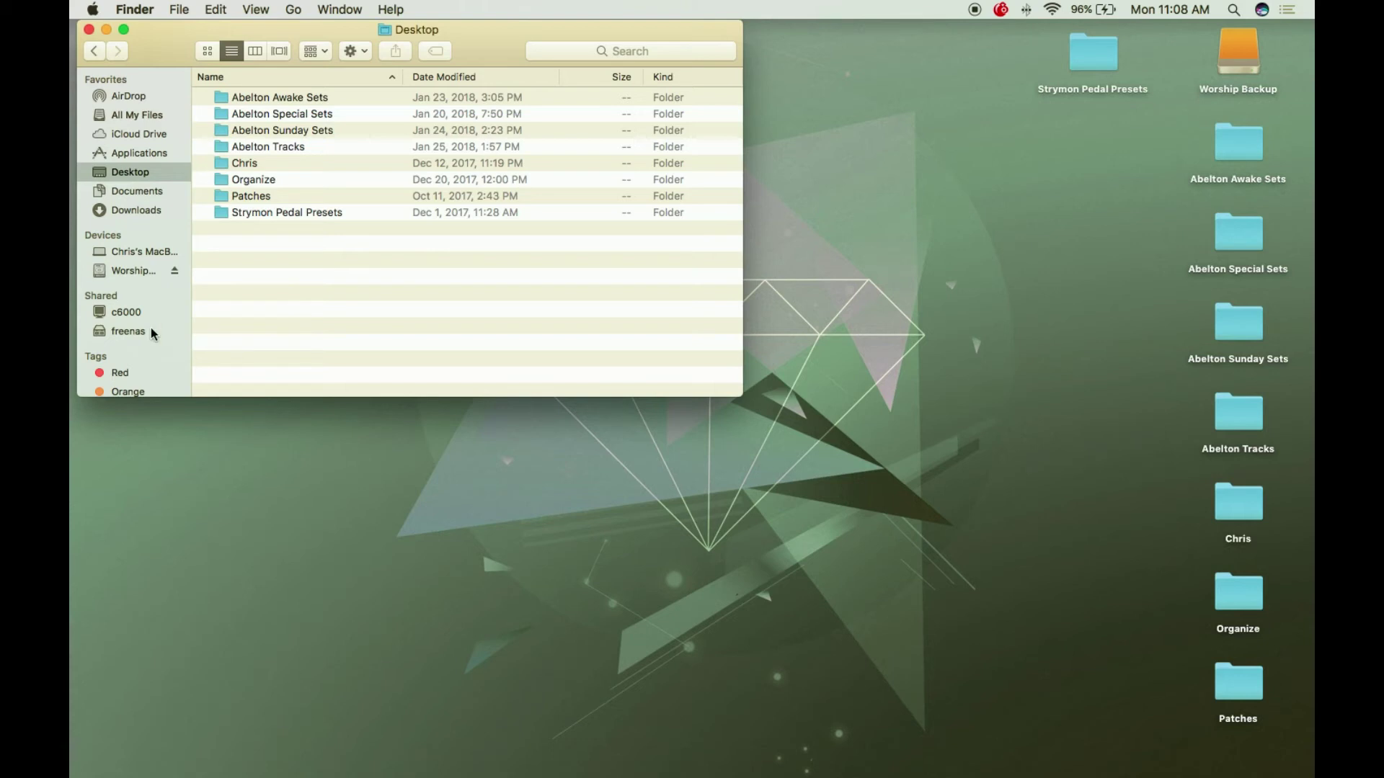
left_click(133, 210)
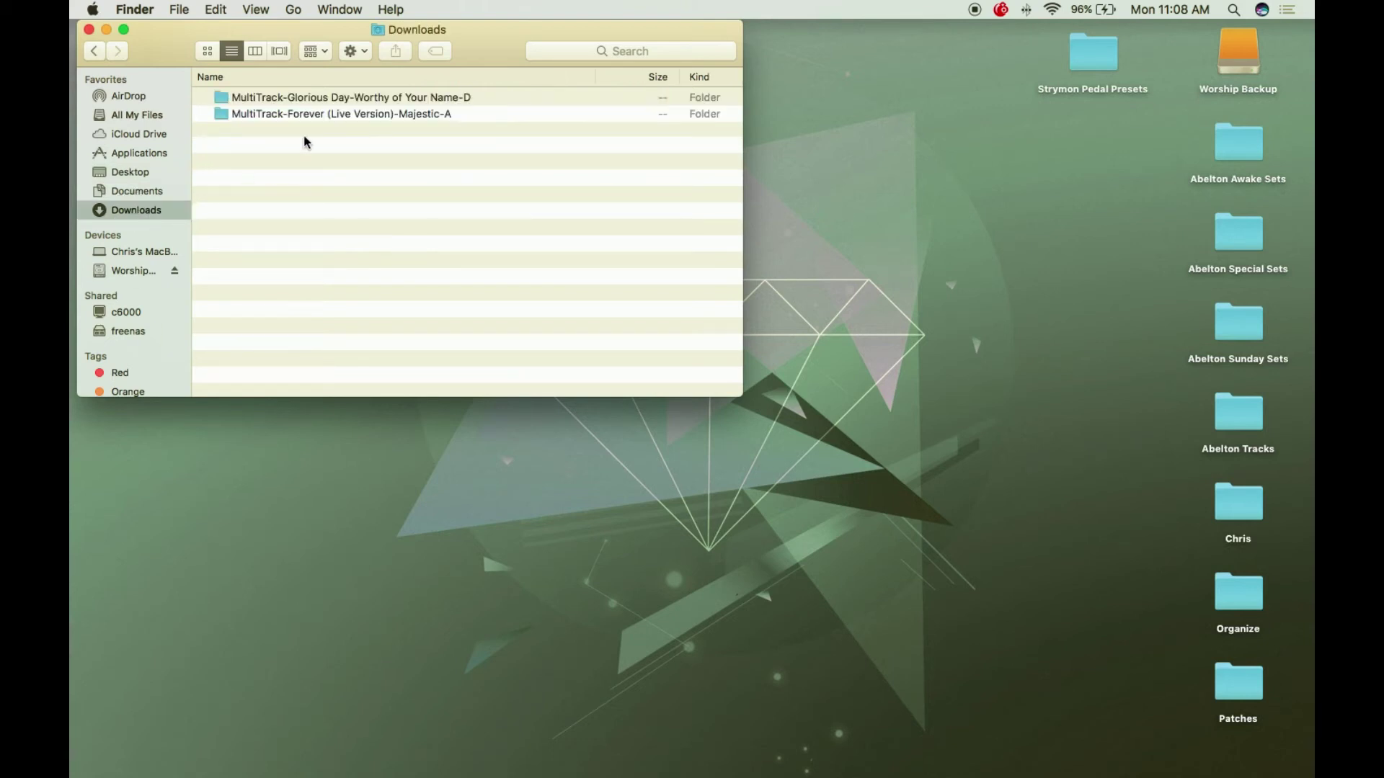
left_click(293, 97)
left_click(132, 191)
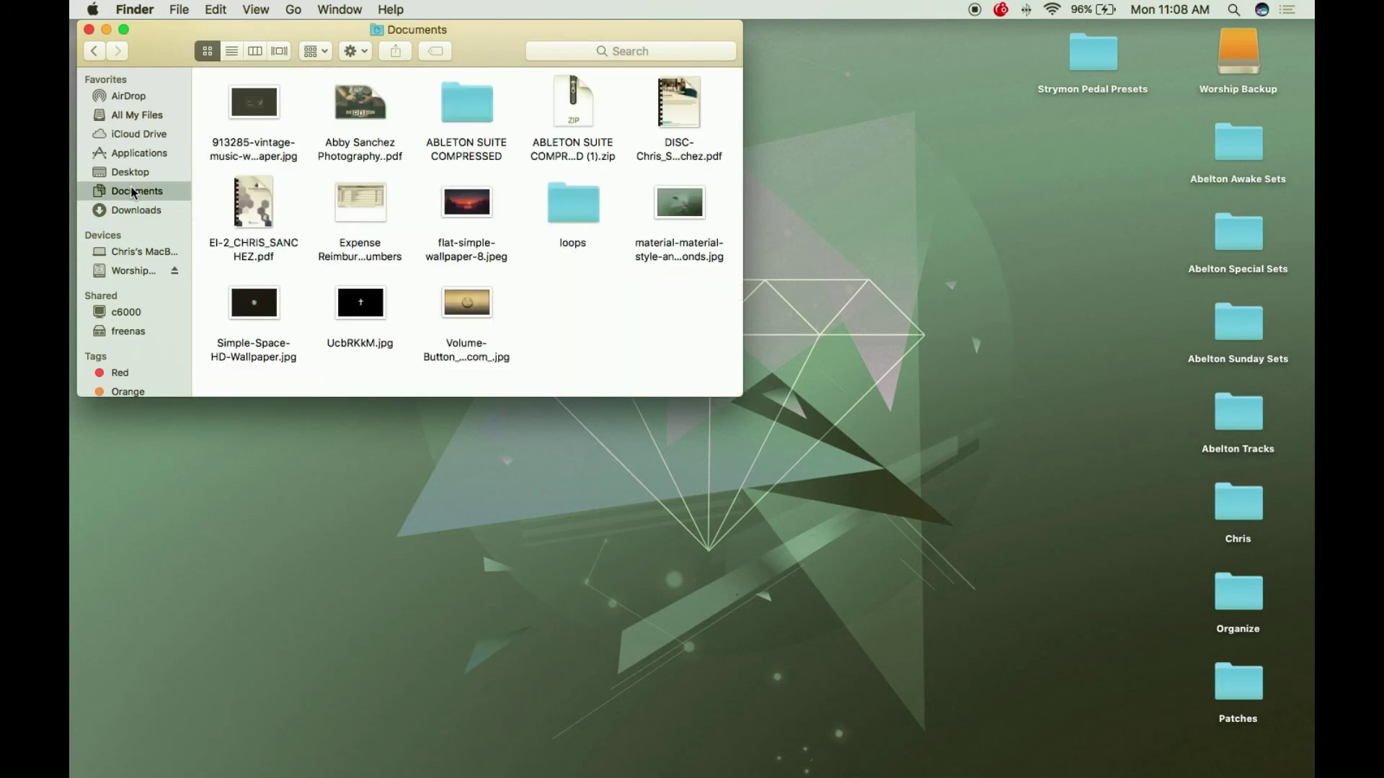
left_click_drag(569, 200, 780, 268)
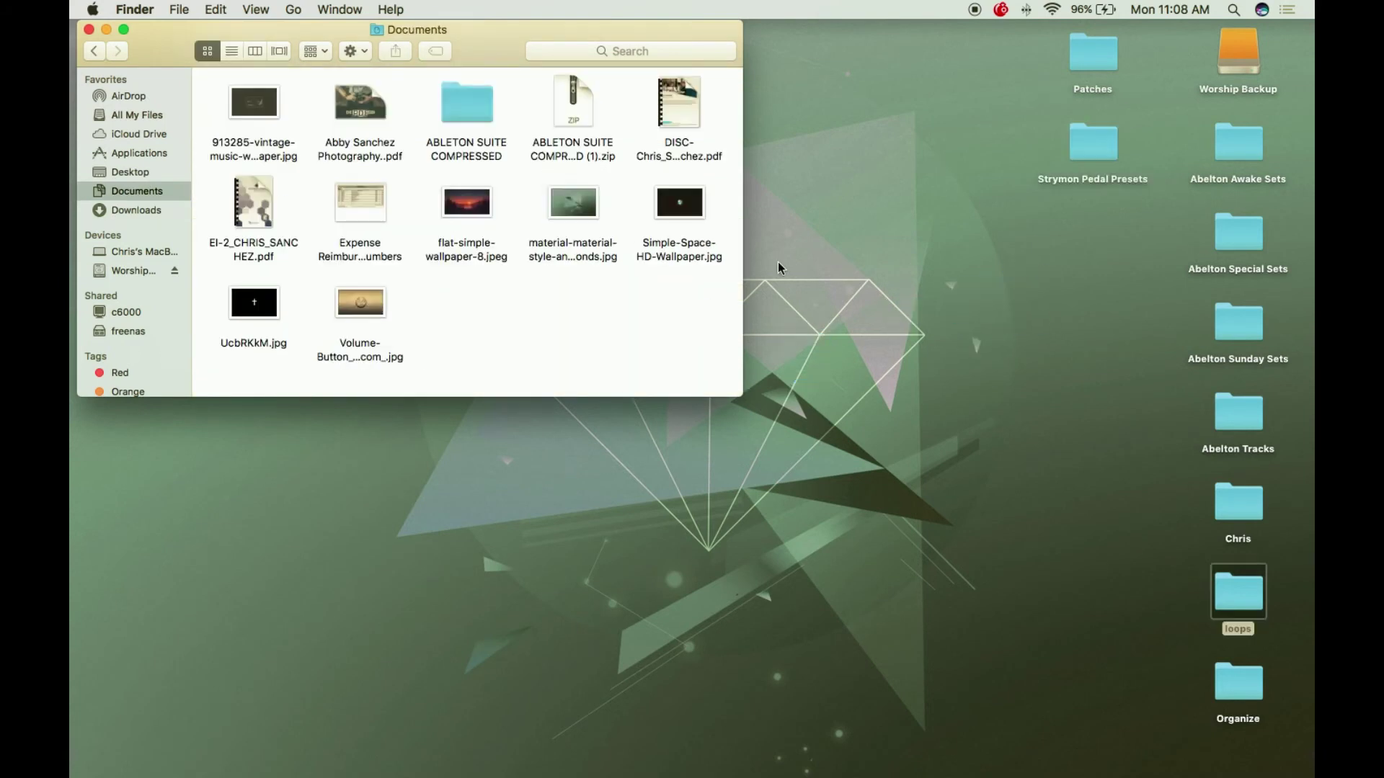
- Move the extracted Glorious Day and Forever MultiTrack folders from Downloads into the desktop's loops folder
left_click(134, 212)
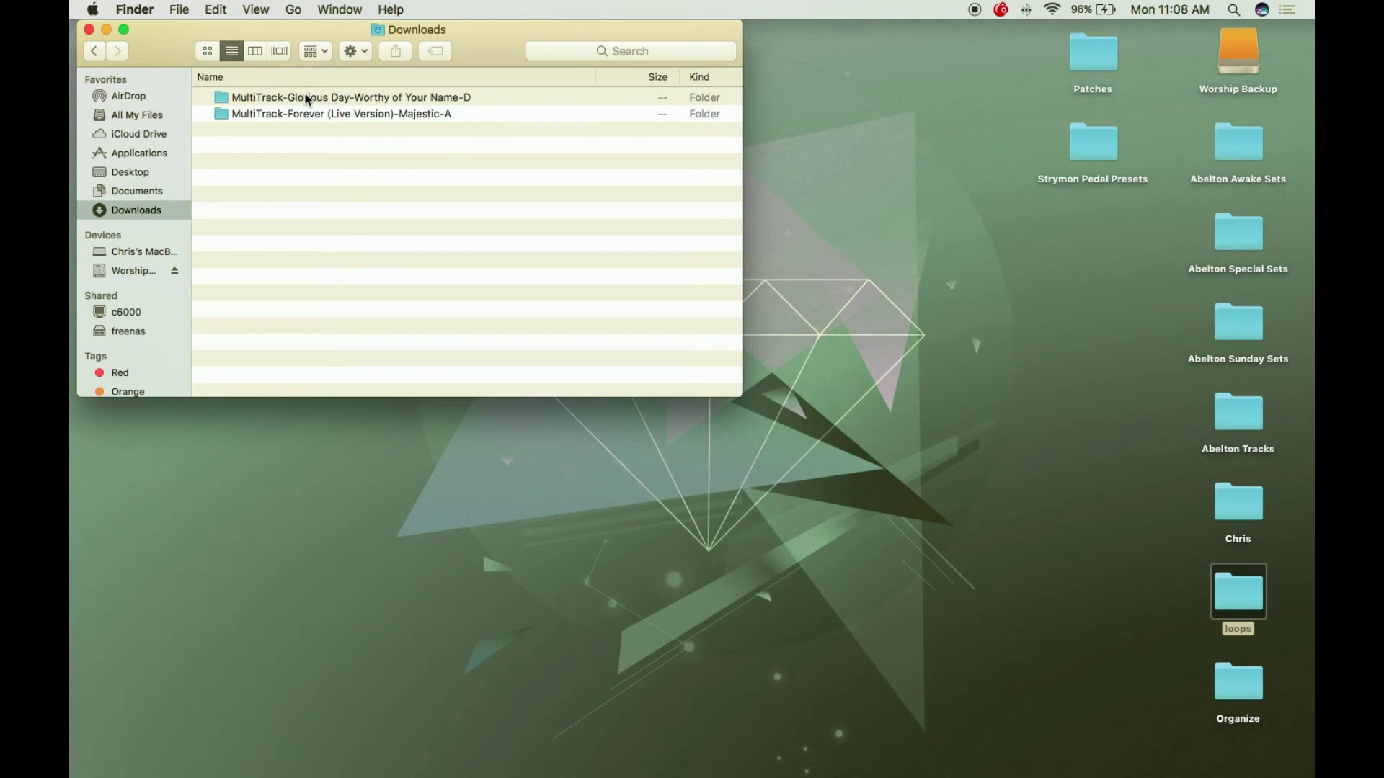
left_click(956, 413)
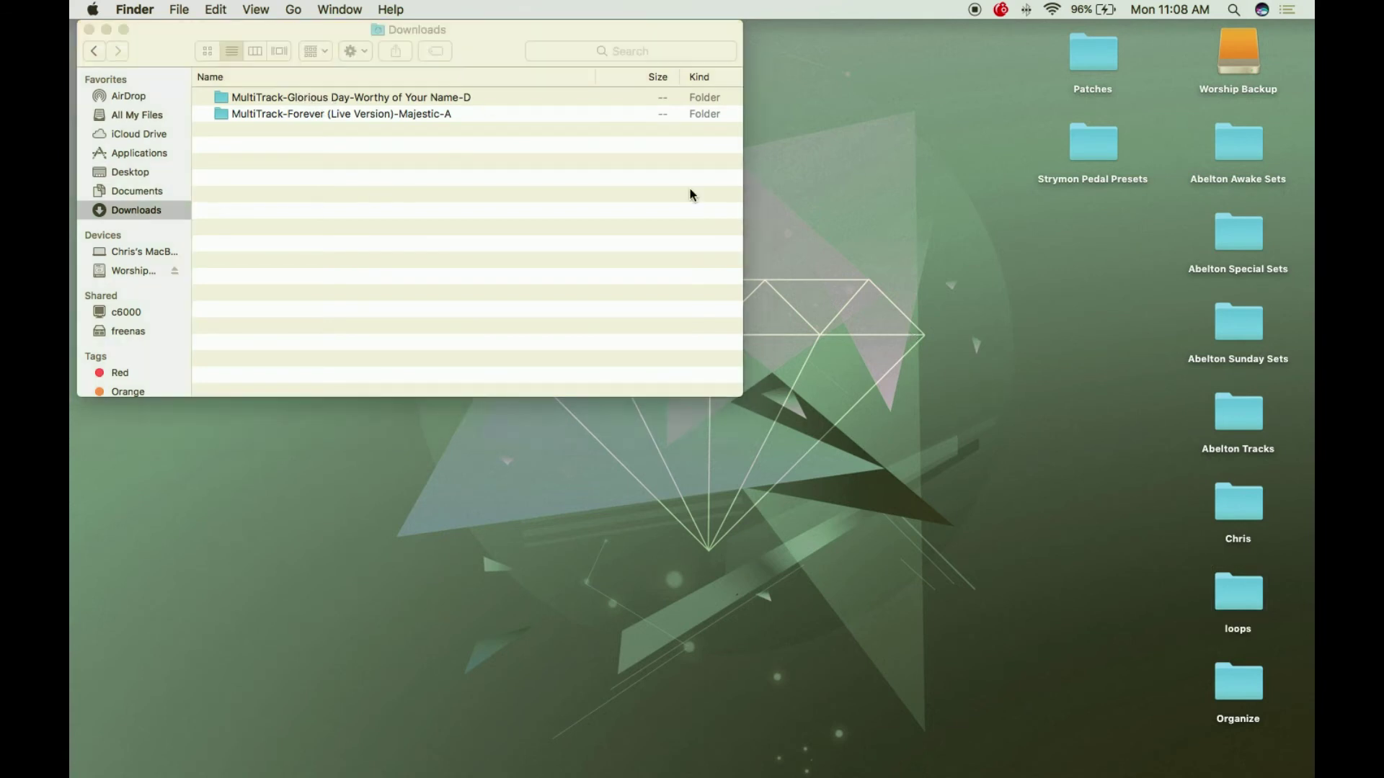
left_click(307, 98)
left_click(288, 101)
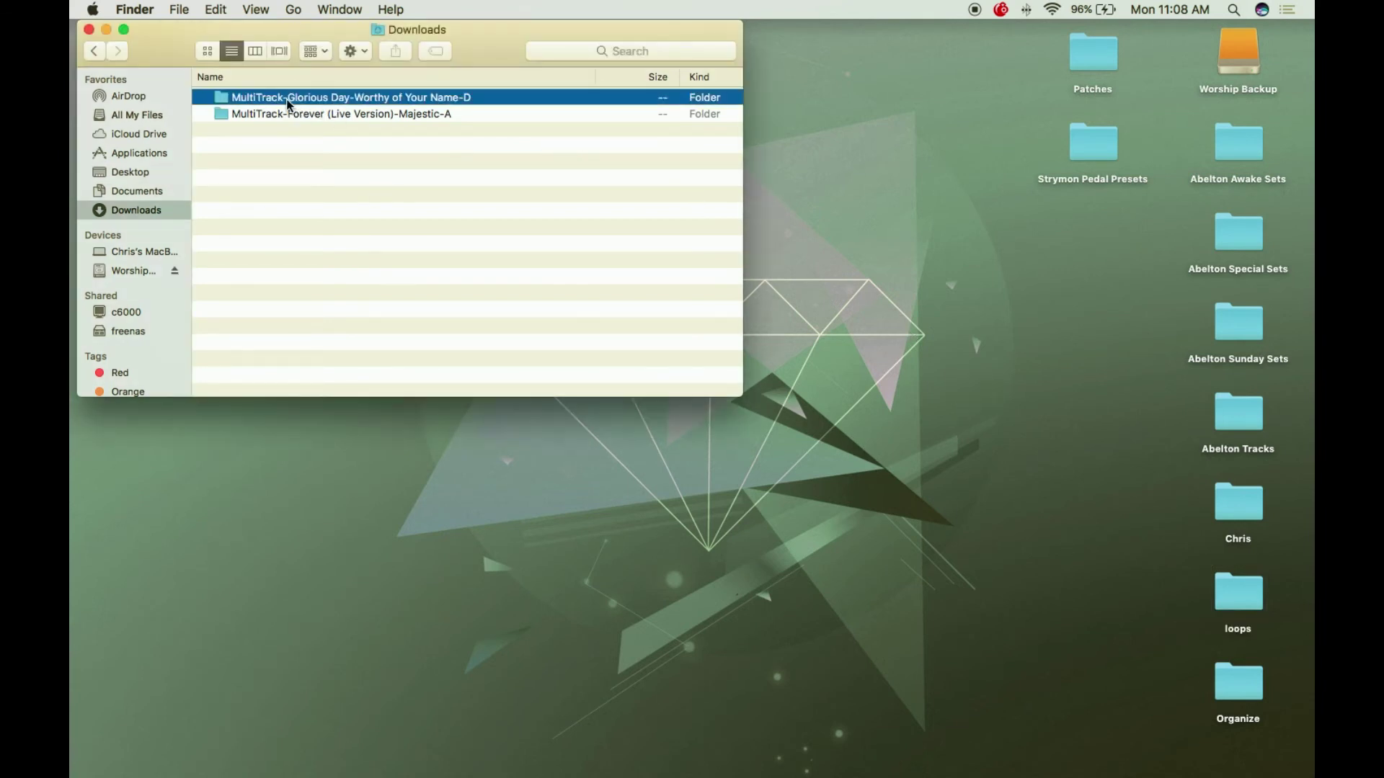
left_click(268, 115, "shift")
left_click_drag(276, 97, 1237, 600)
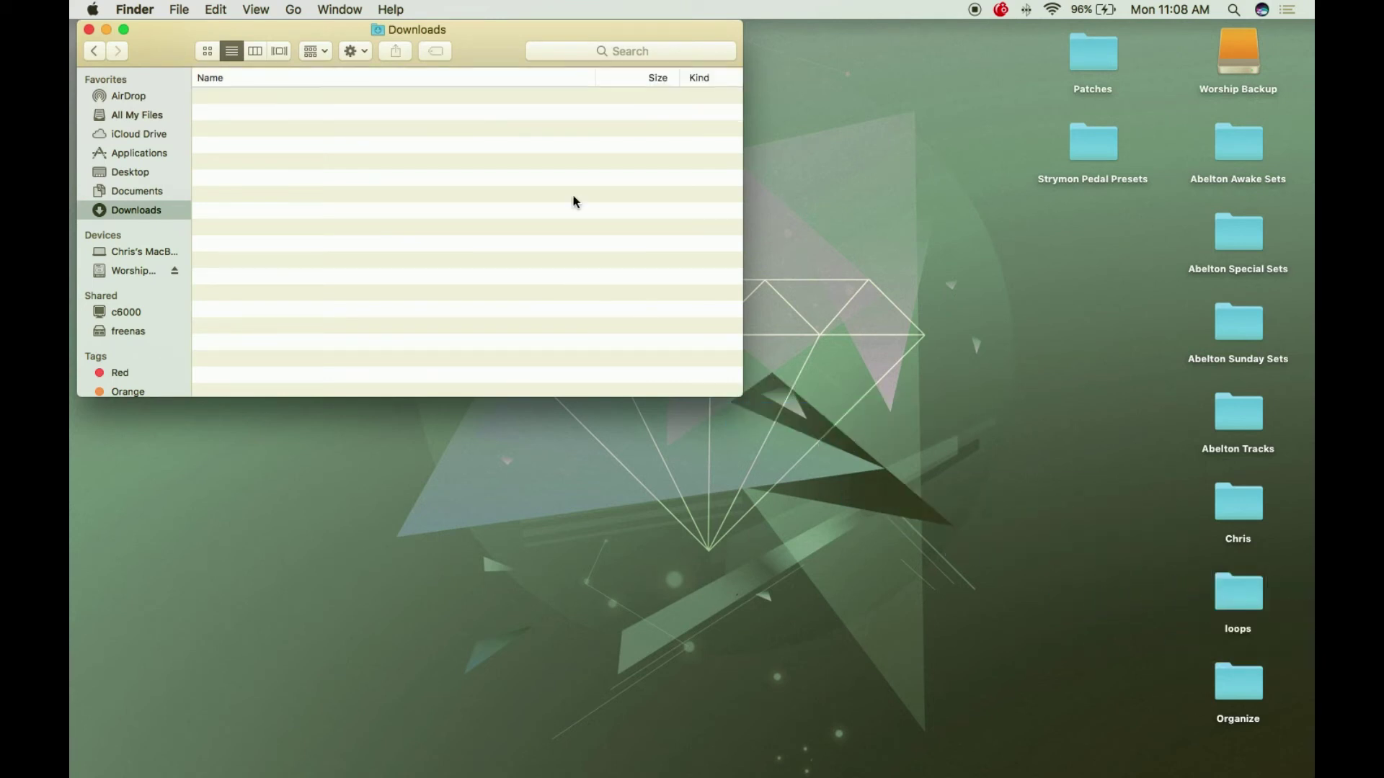
- Close the Downloads window, open the loops folder to check its contents, and restore the minimized Chrome receipt window
left_click(89, 29)
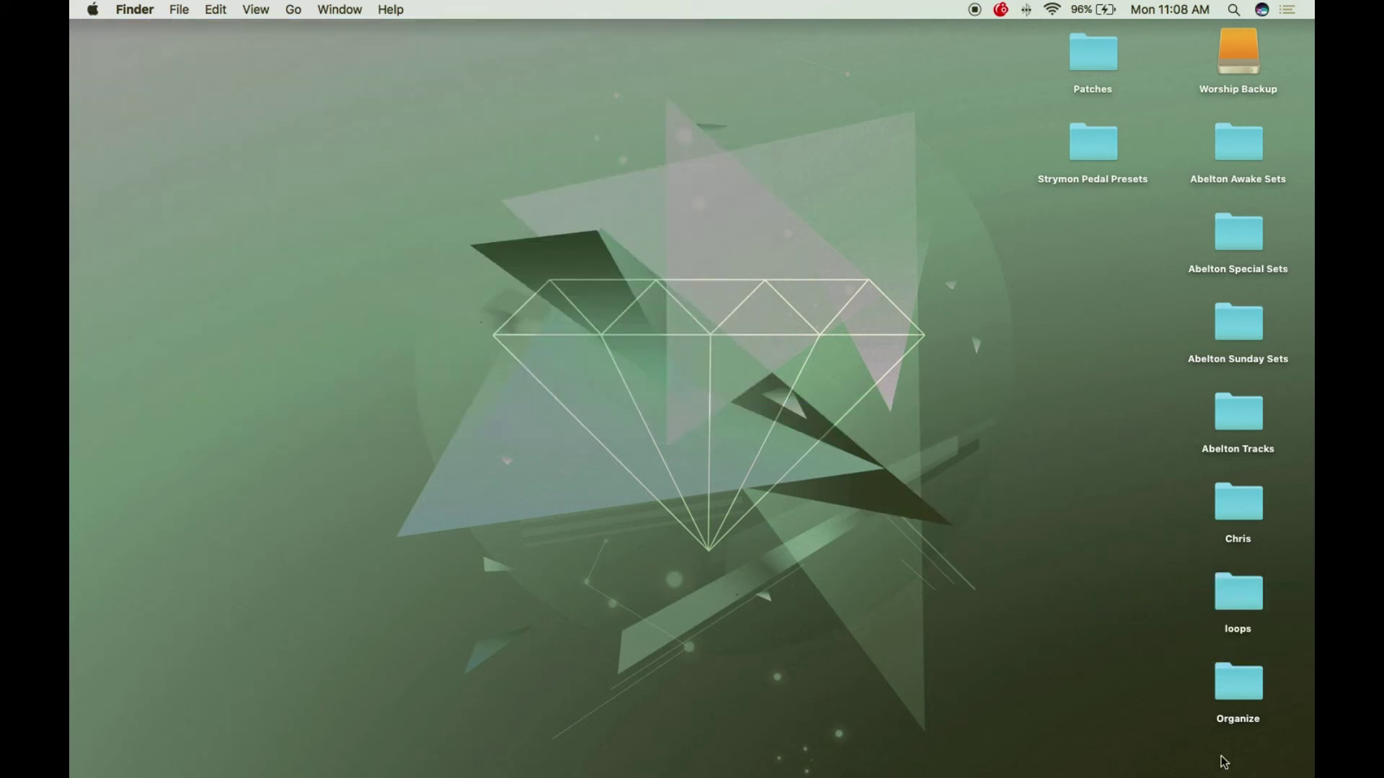
double_click(1245, 596)
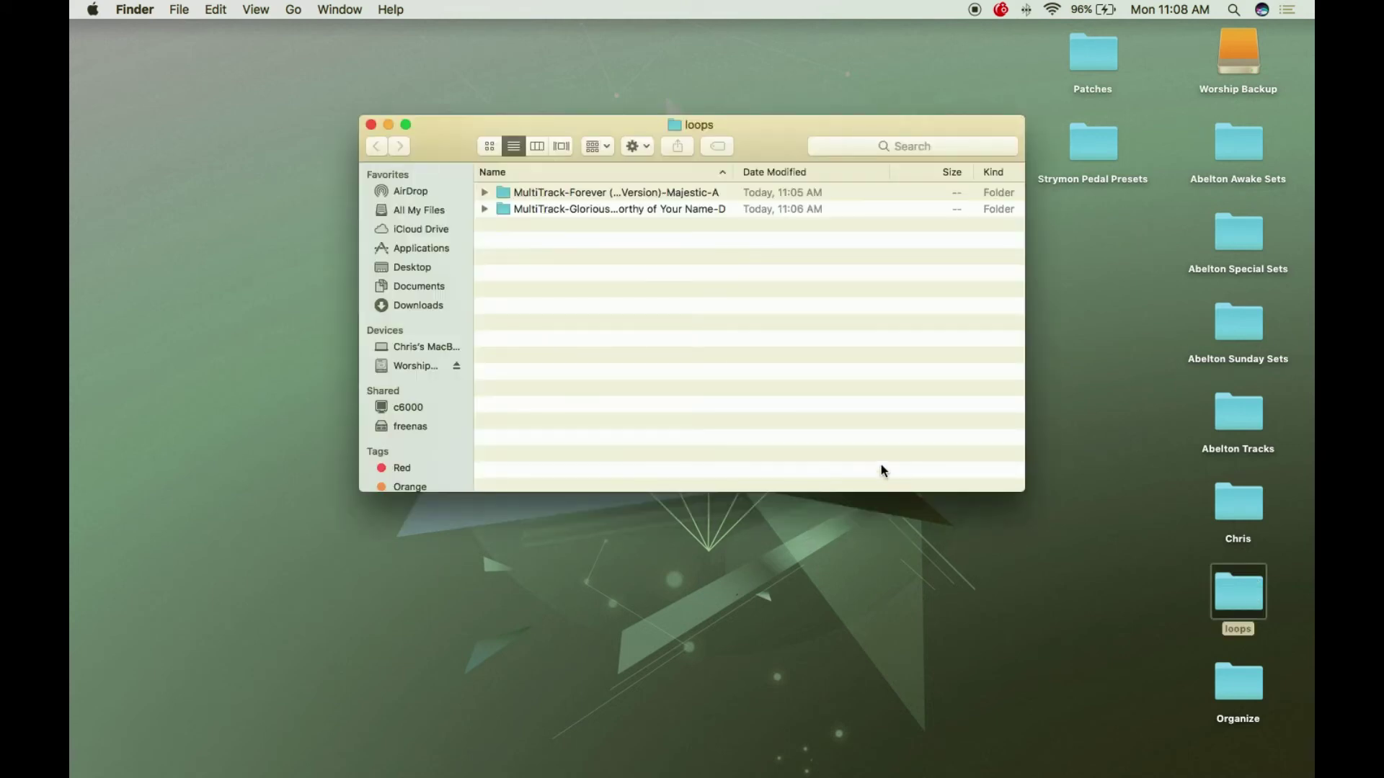
mouse_move(787, 750)
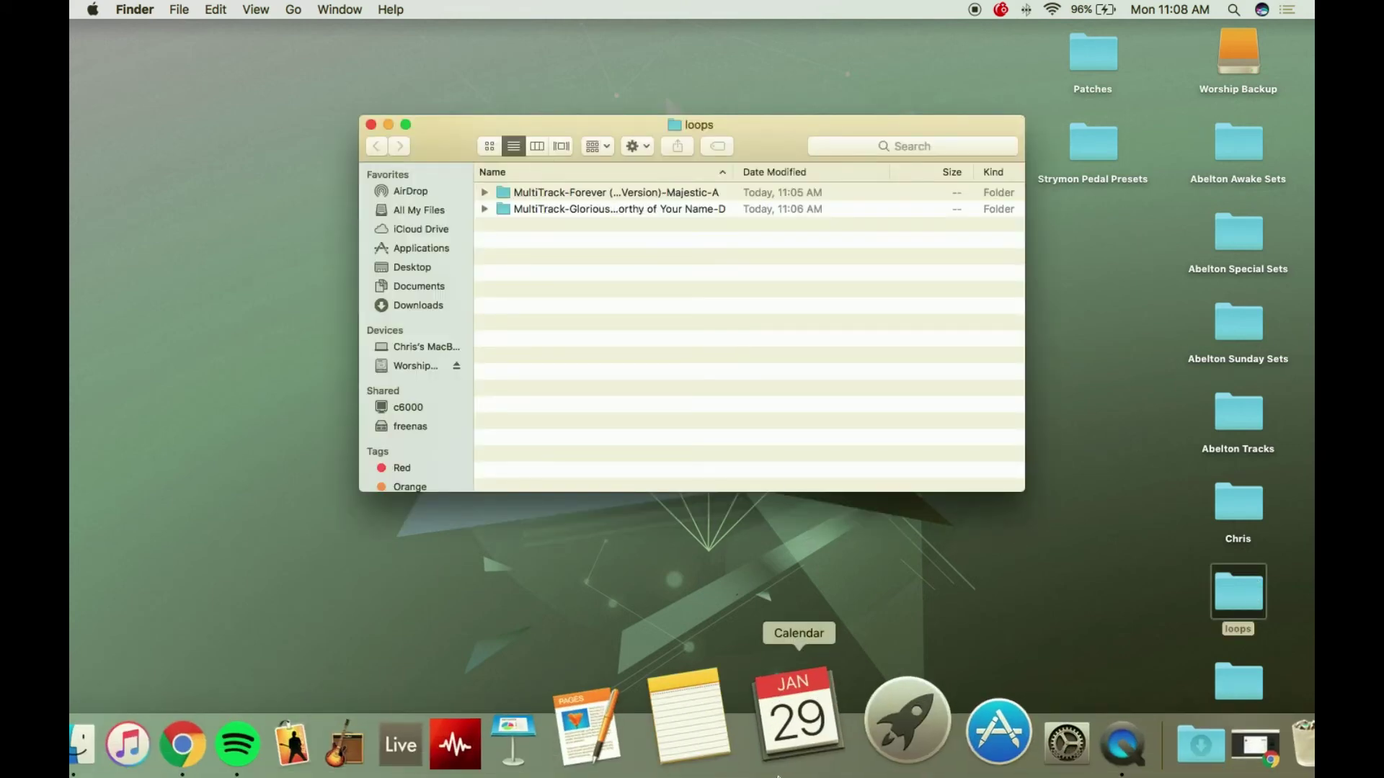
left_click(1150, 732)
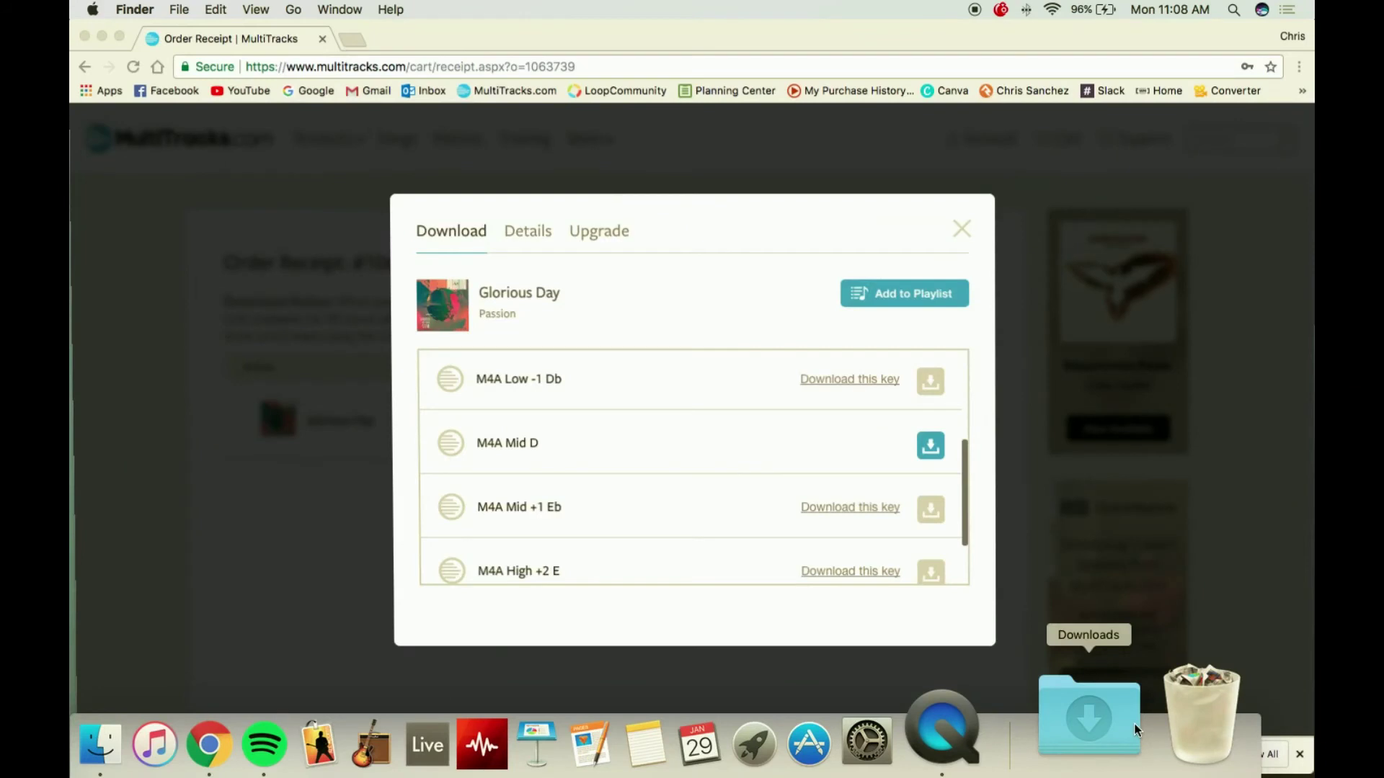
- Close the Glorious Day download dialog and open the MultiTracks.com account overview page
left_click(963, 232)
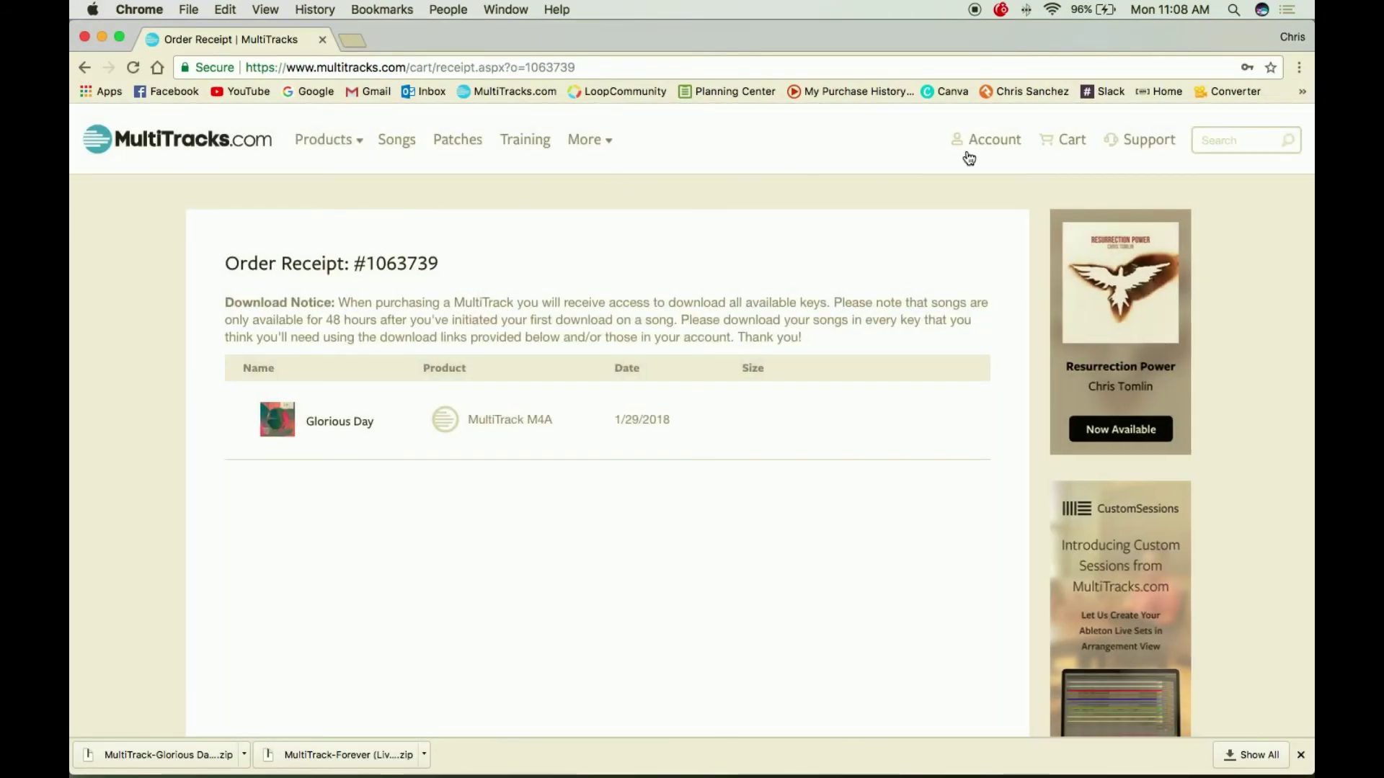
mouse_move(1020, 156)
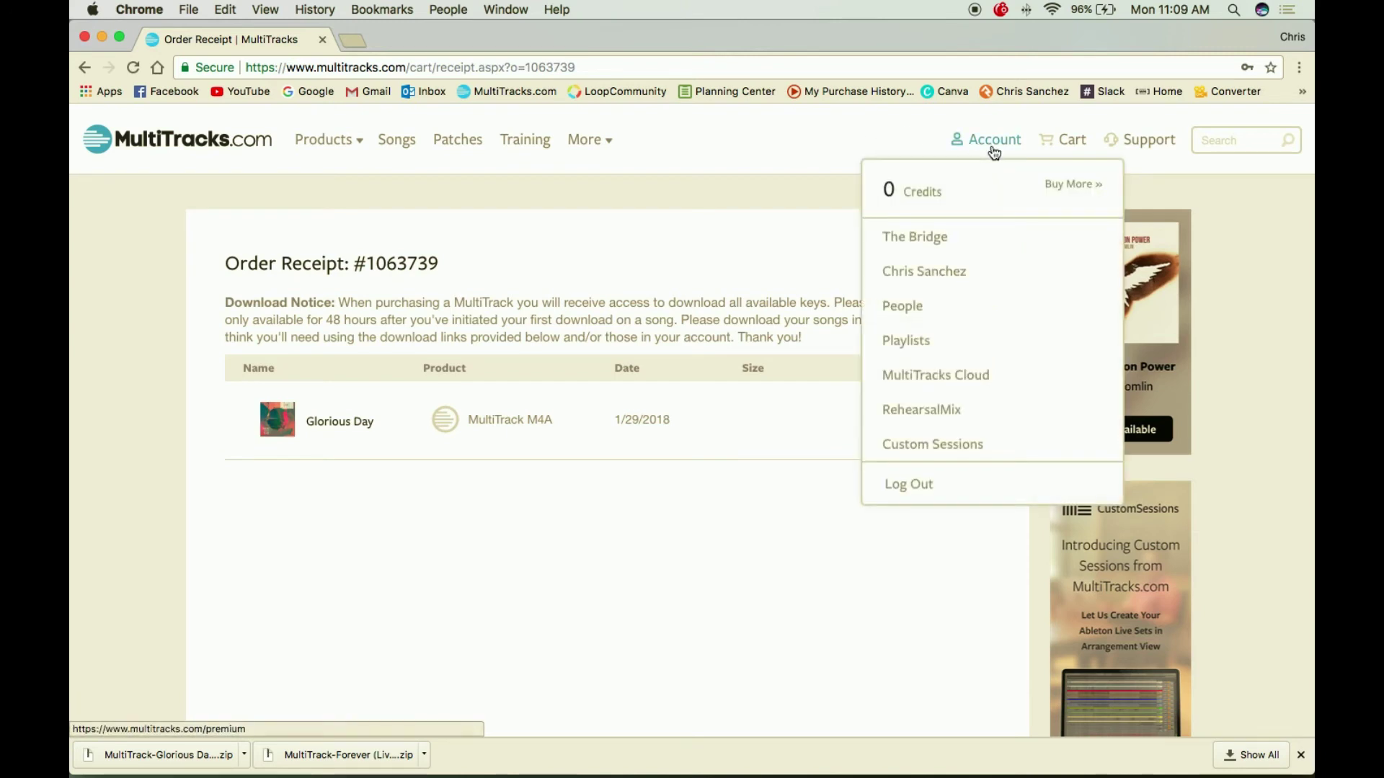
left_click(995, 149)
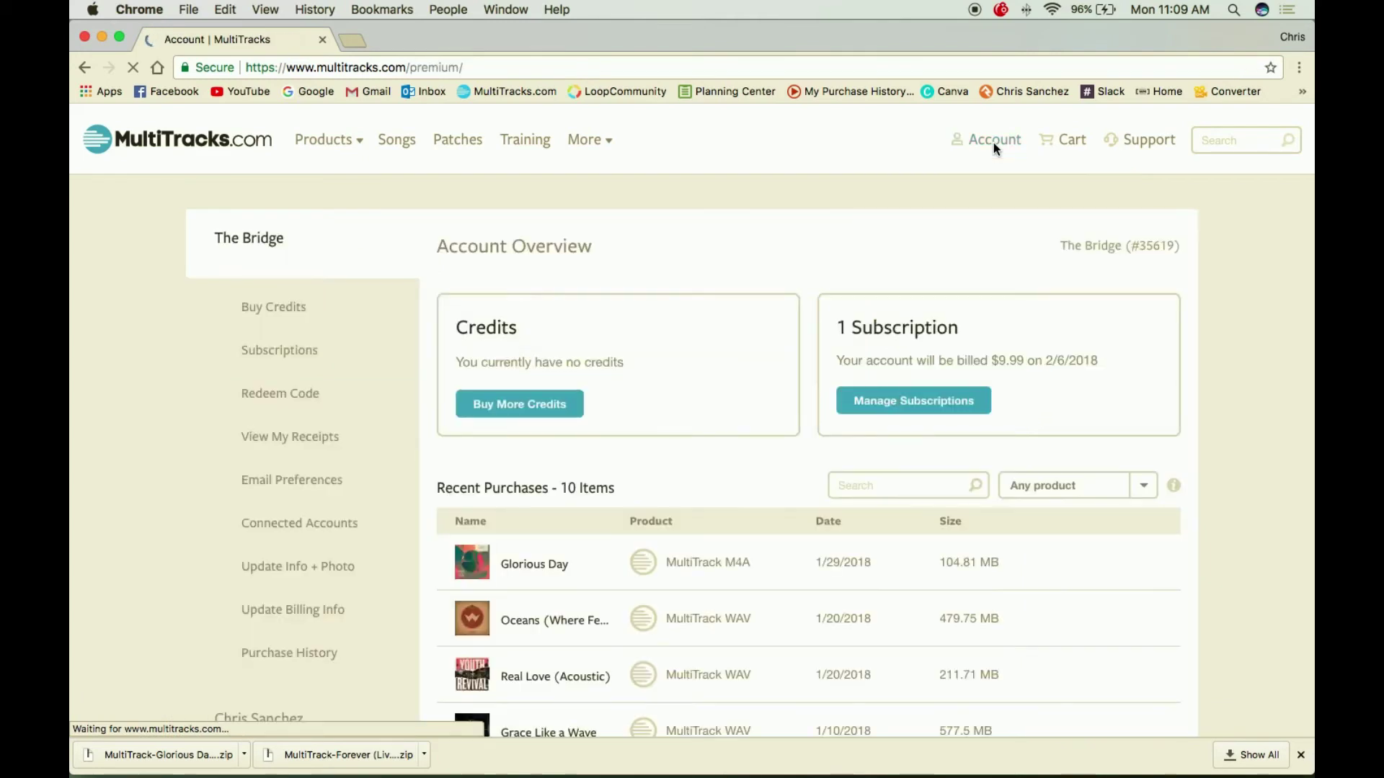
- Look through the Recent Purchases list and the account options on the account overview page
scroll(797, 560, "down", 5)
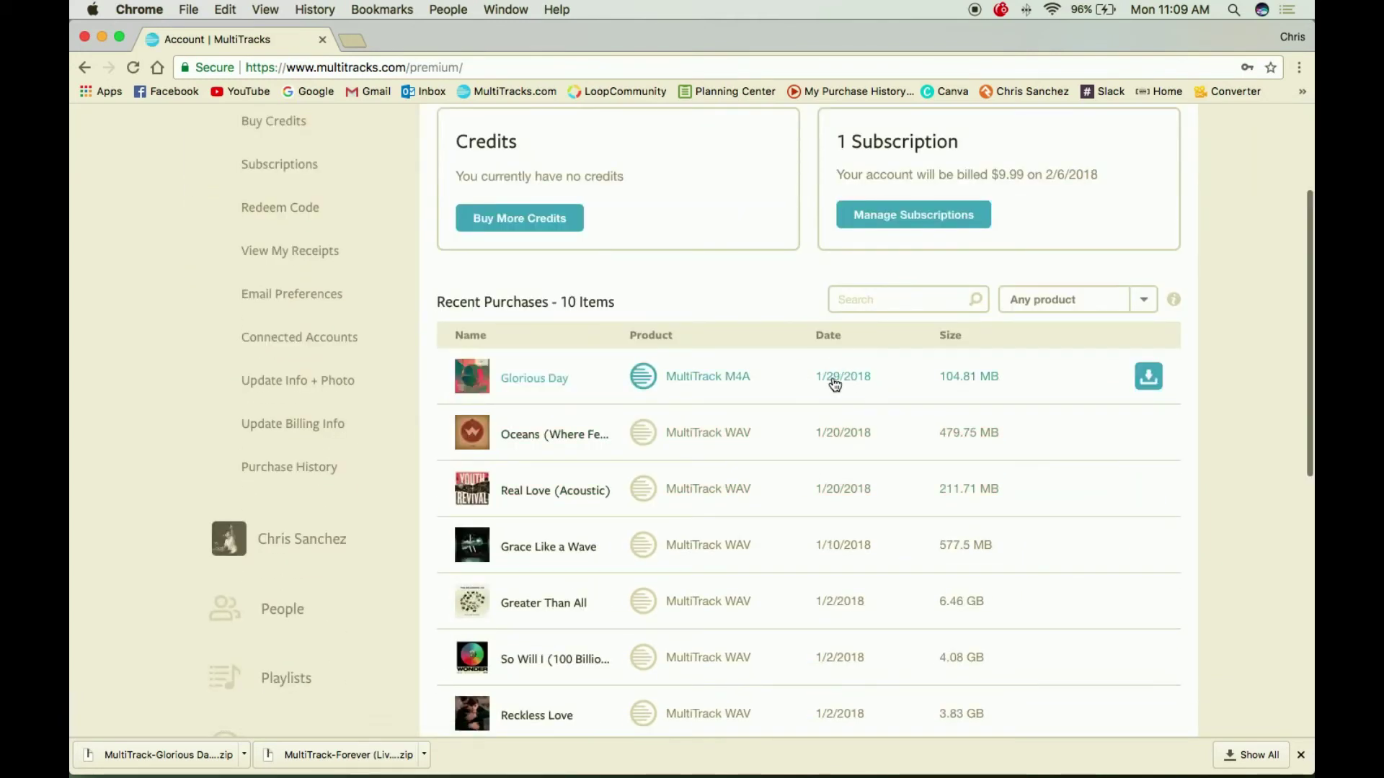
left_click(513, 380)
scroll(845, 489, "down", 4)
scroll(846, 492, "down", 4)
scroll(846, 493, "up", 10)
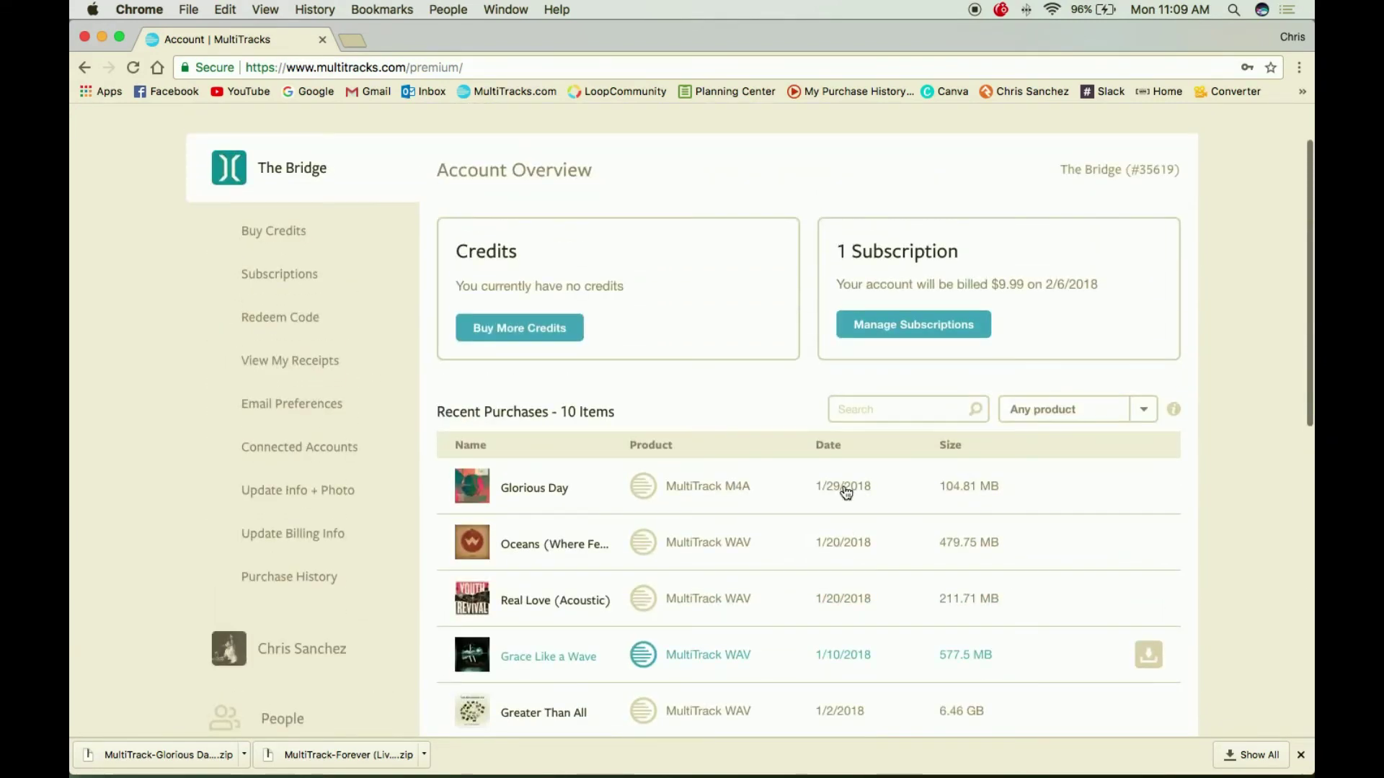
scroll(846, 493, "up", 1)
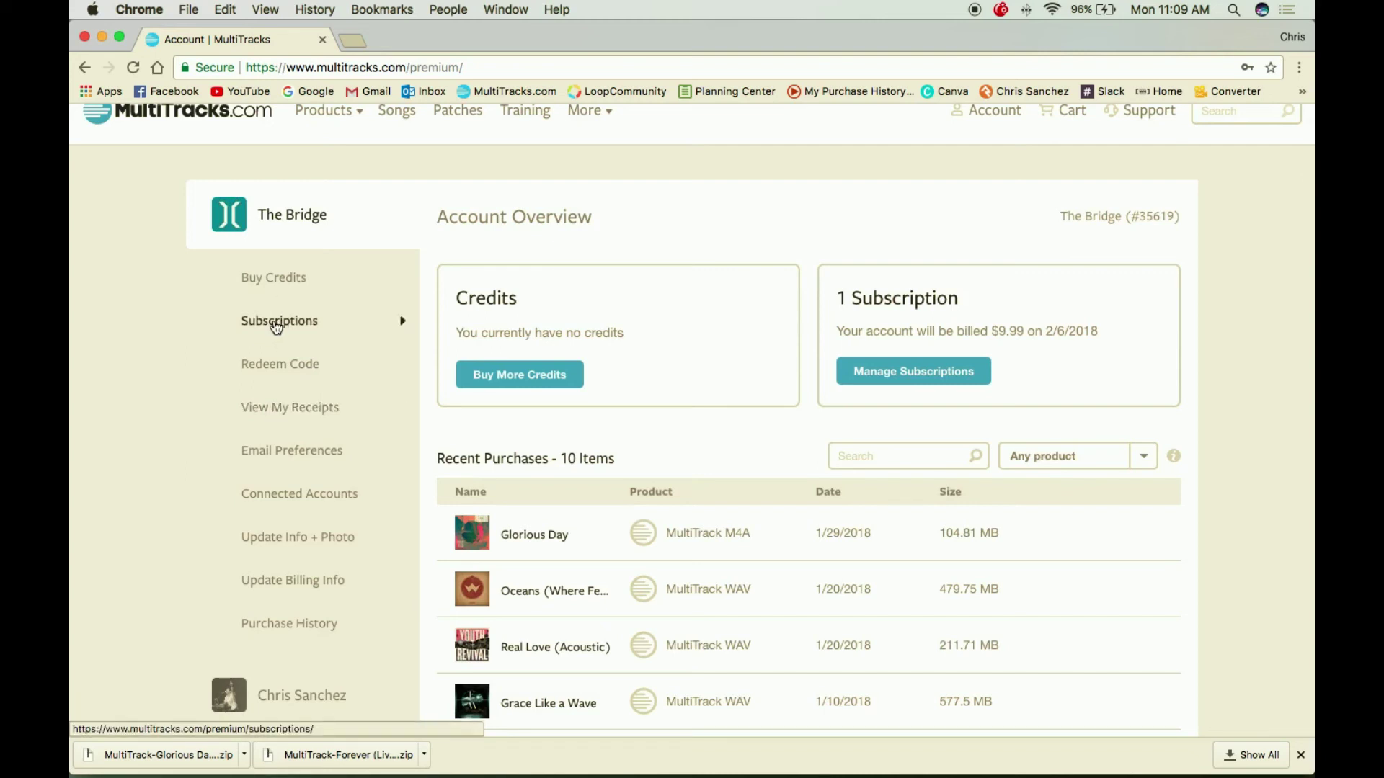
scroll(944, 541, "down", 10)
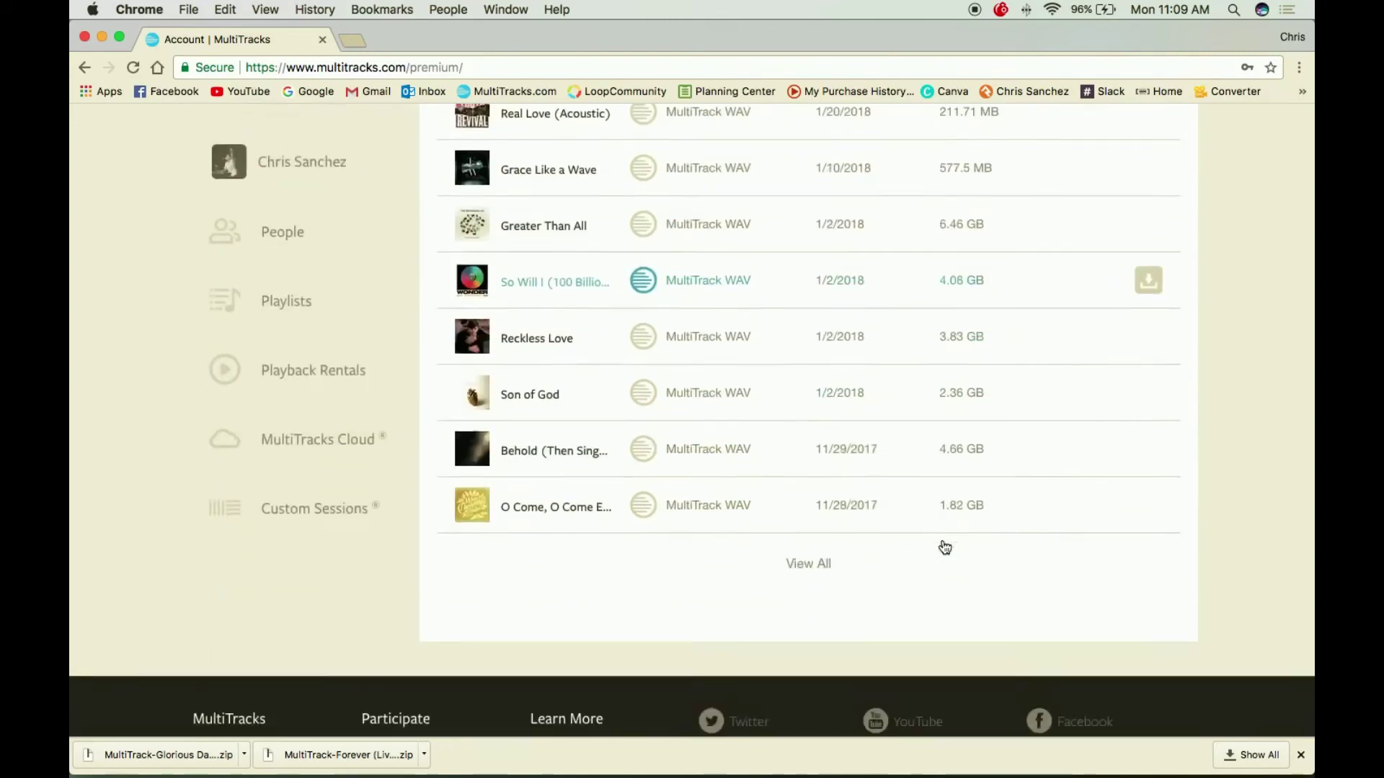
scroll(942, 546, "up", 5)
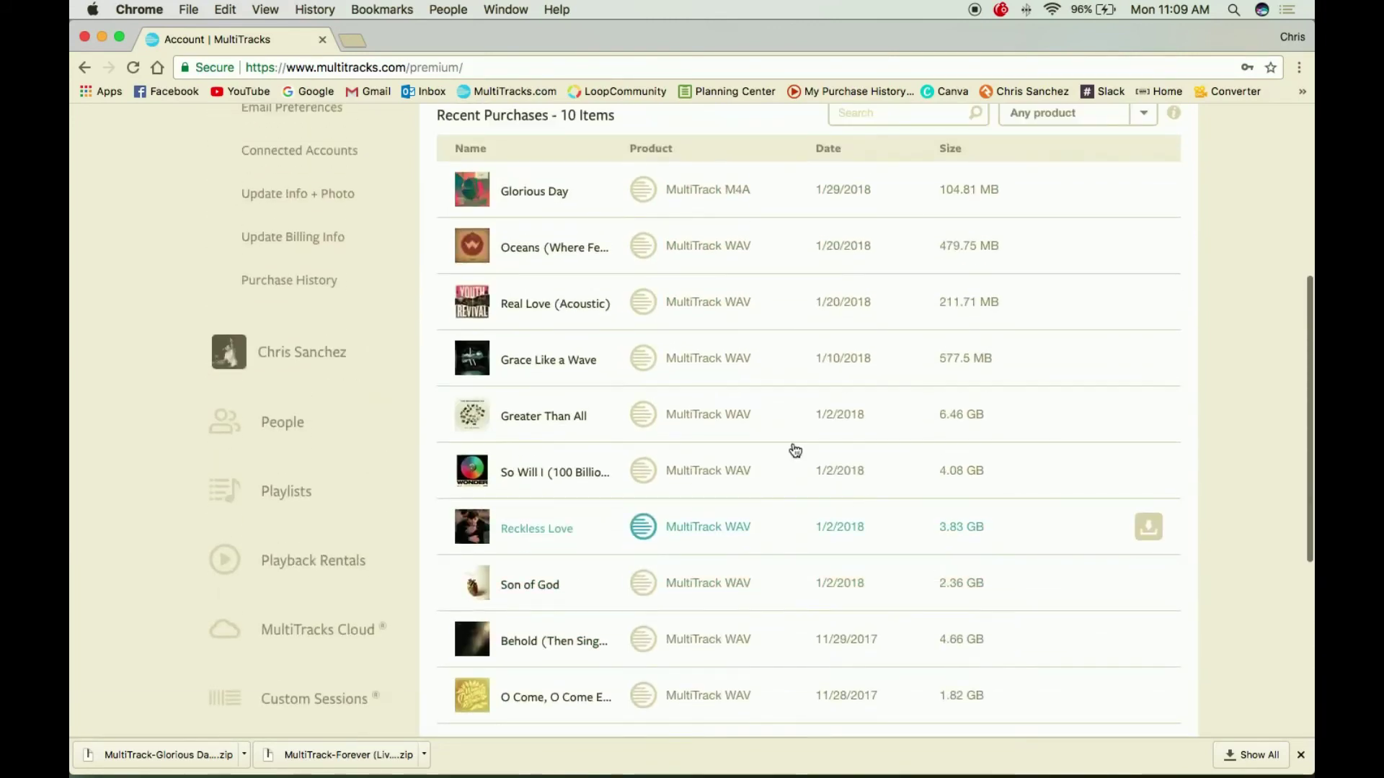
scroll(847, 346, "up", 2)
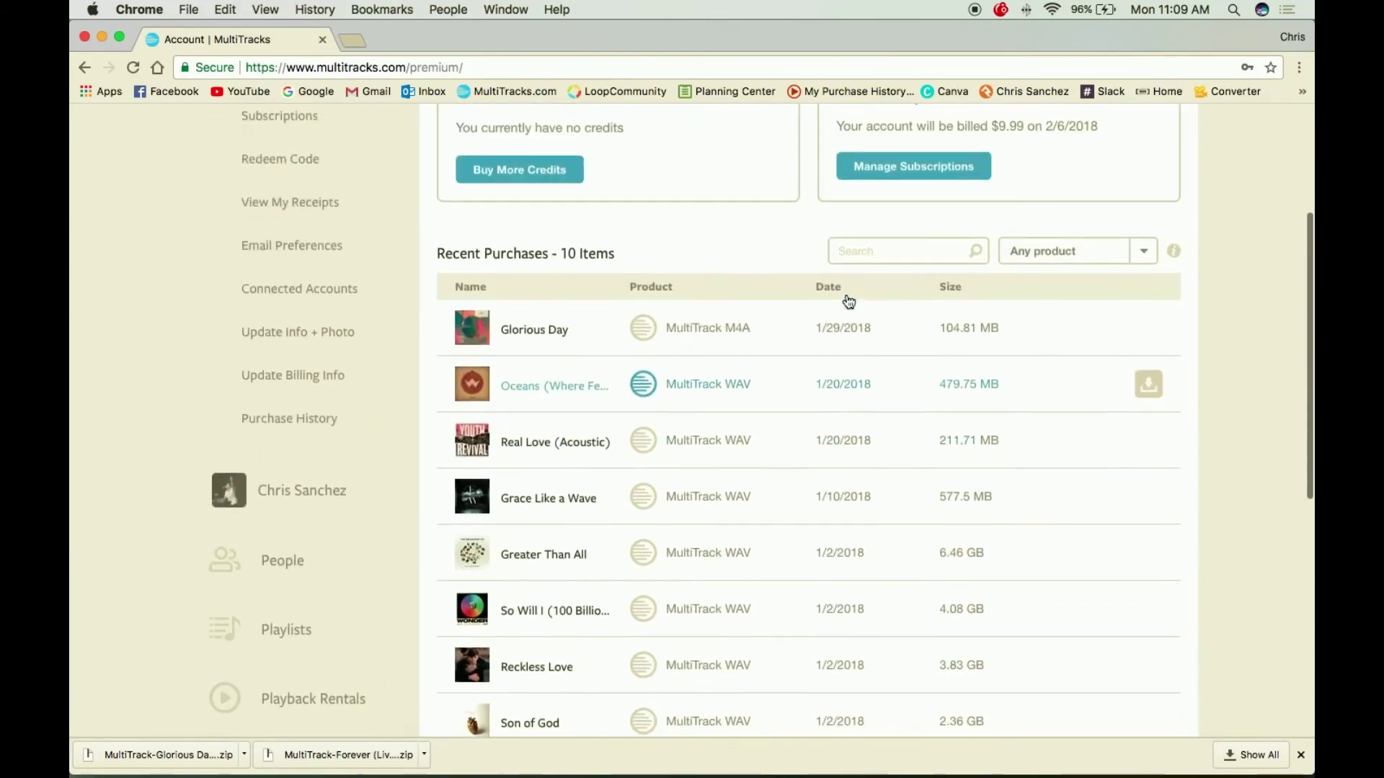
scroll(728, 418, "down", 6)
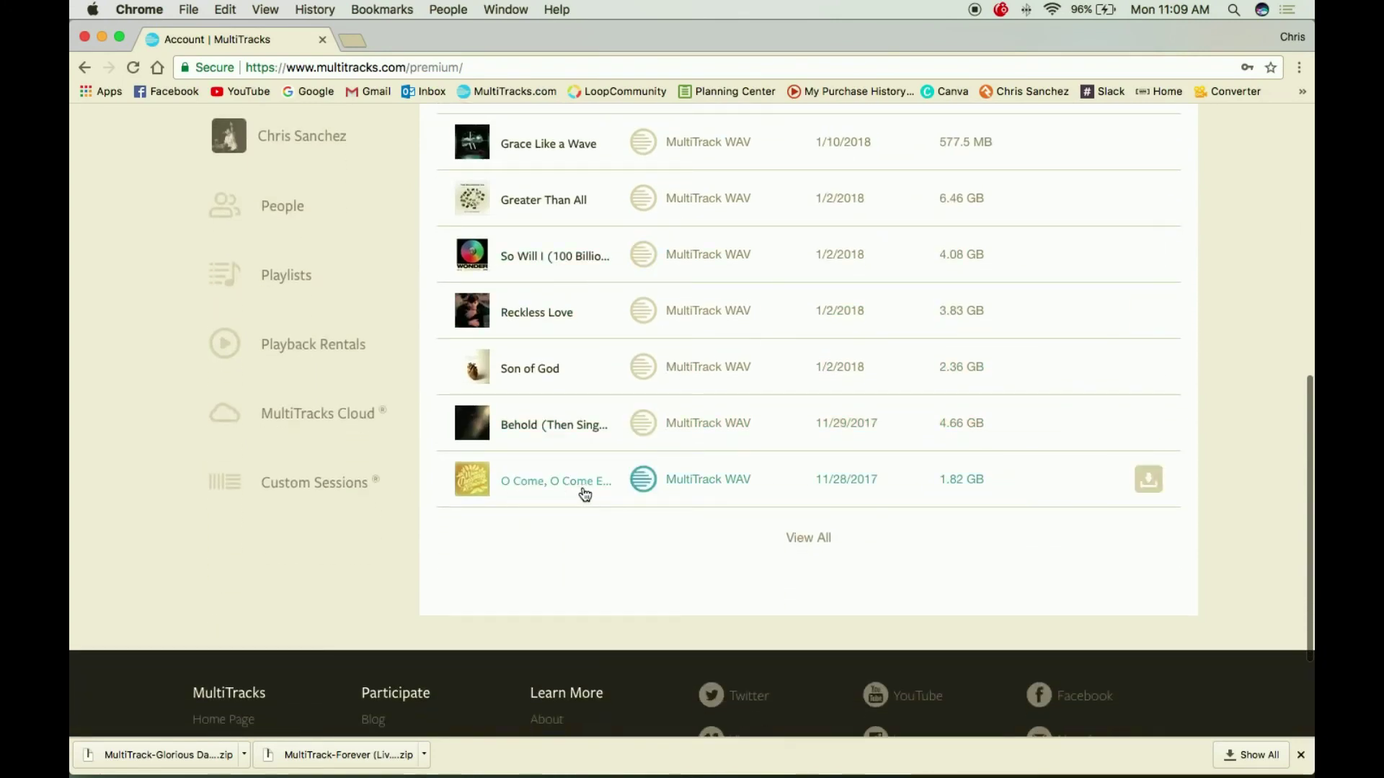
scroll(764, 447, "up", 8)
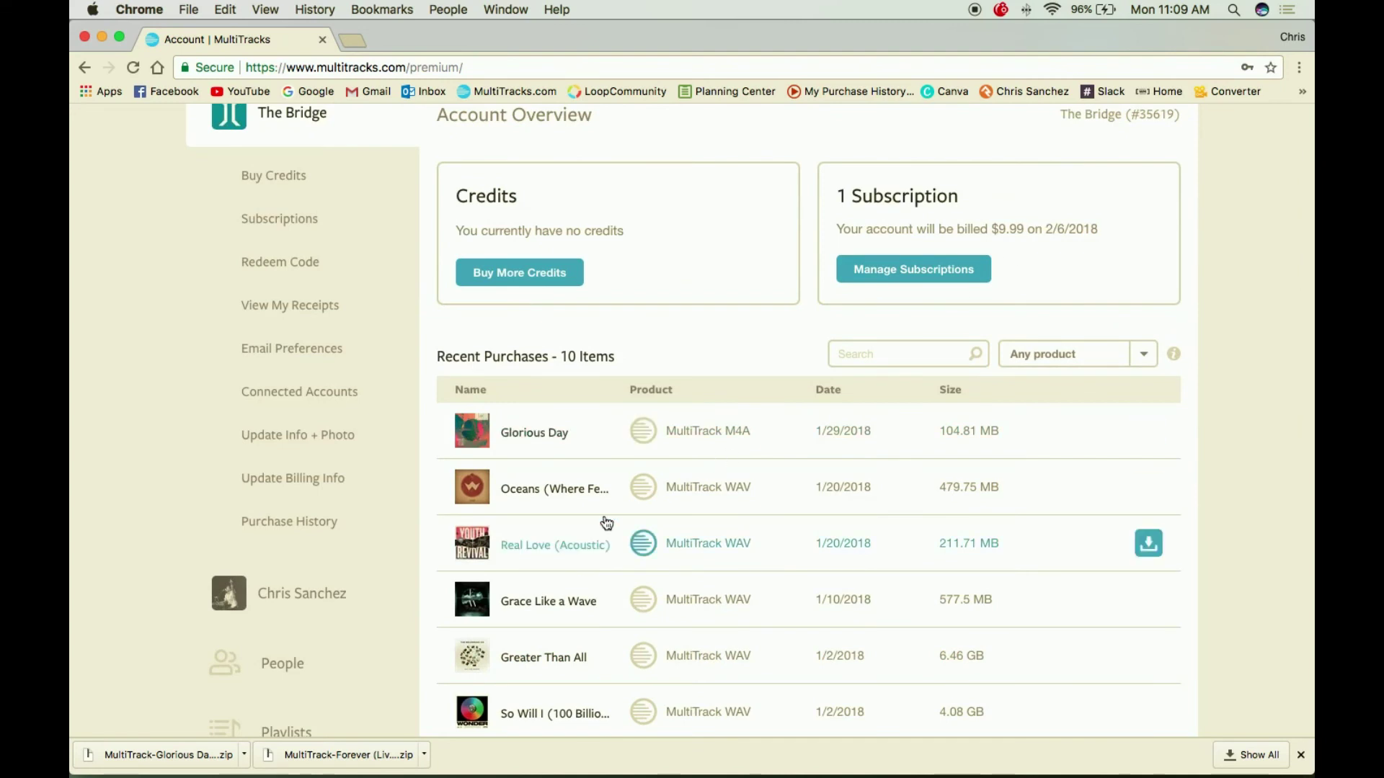
scroll(738, 469, "up", 2)
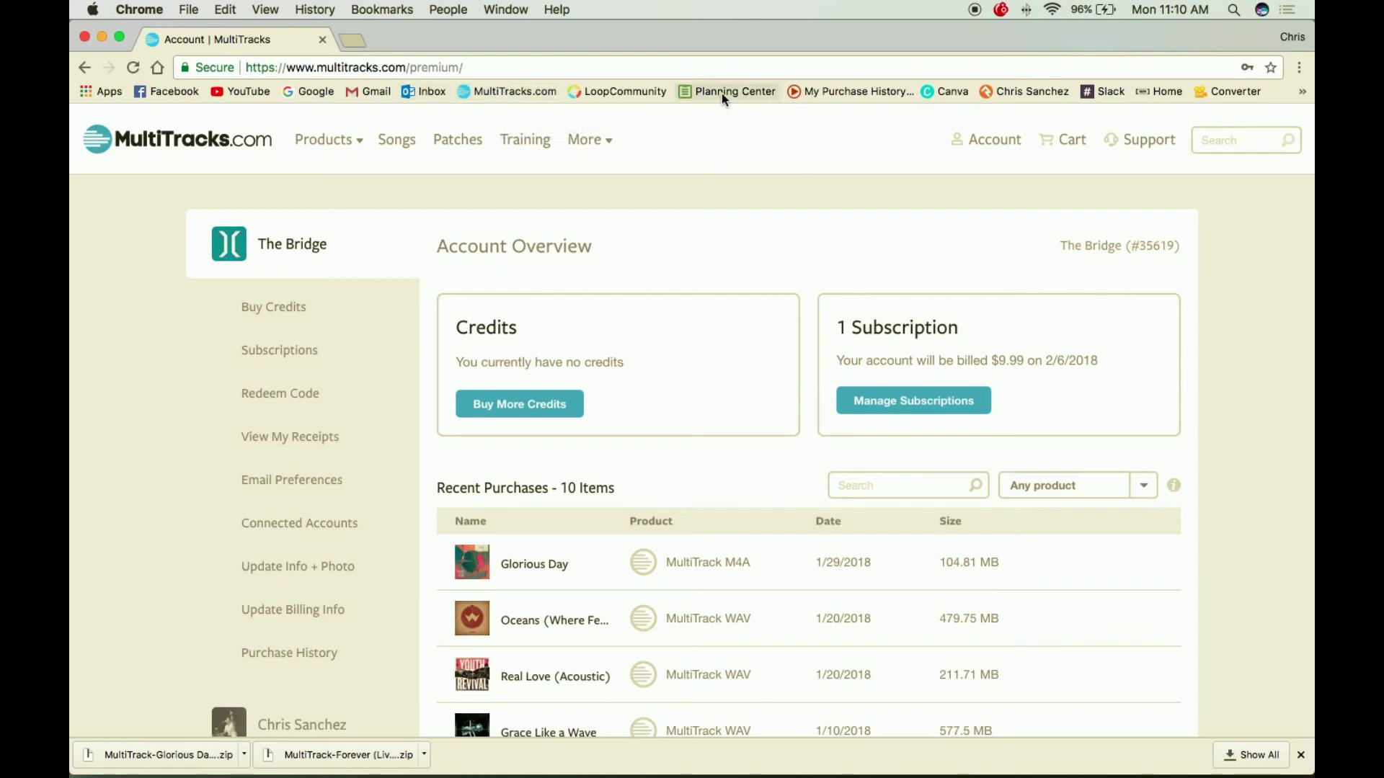
mouse_move(1026, 144)
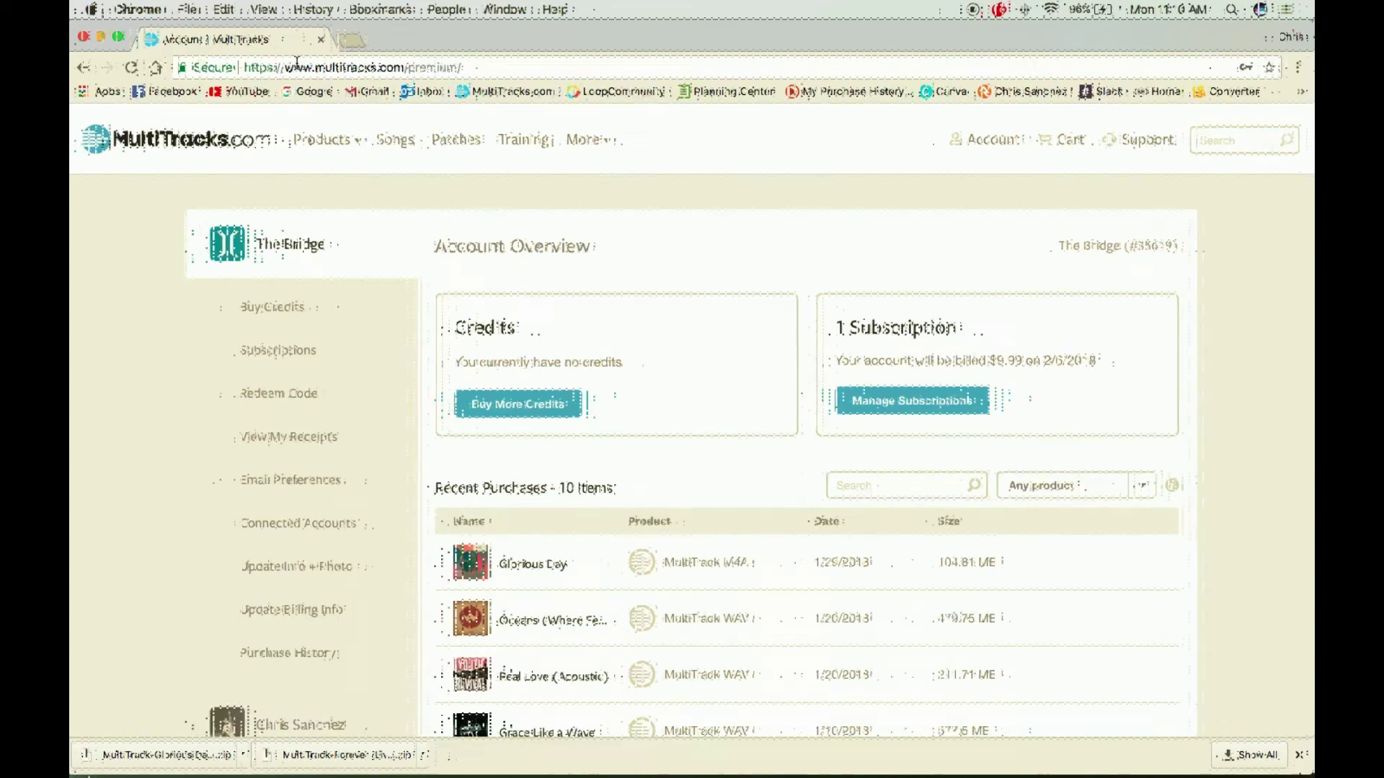
- Minimize the Chrome window to bring the desktop and the open loops folder into view
left_click(100, 36)
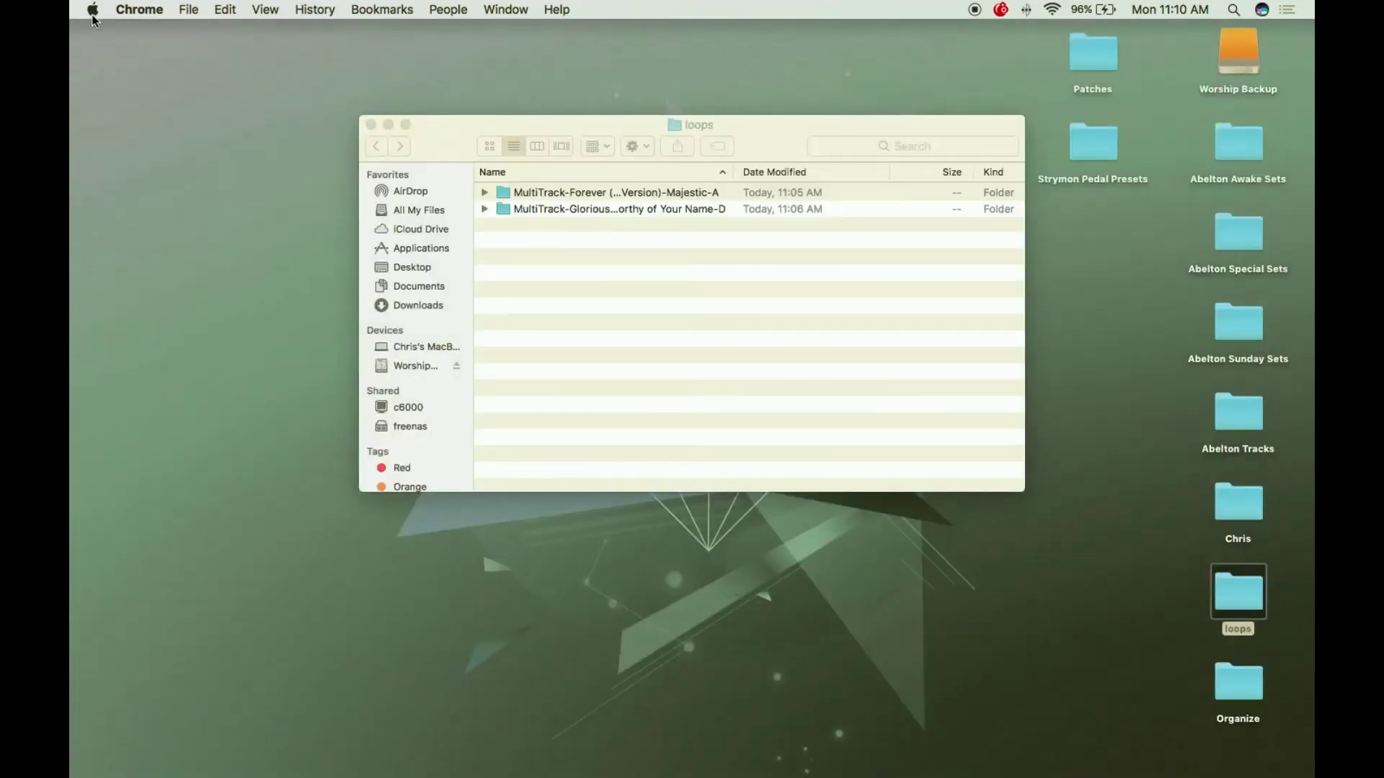
left_click(94, 10)
left_click(124, 126)
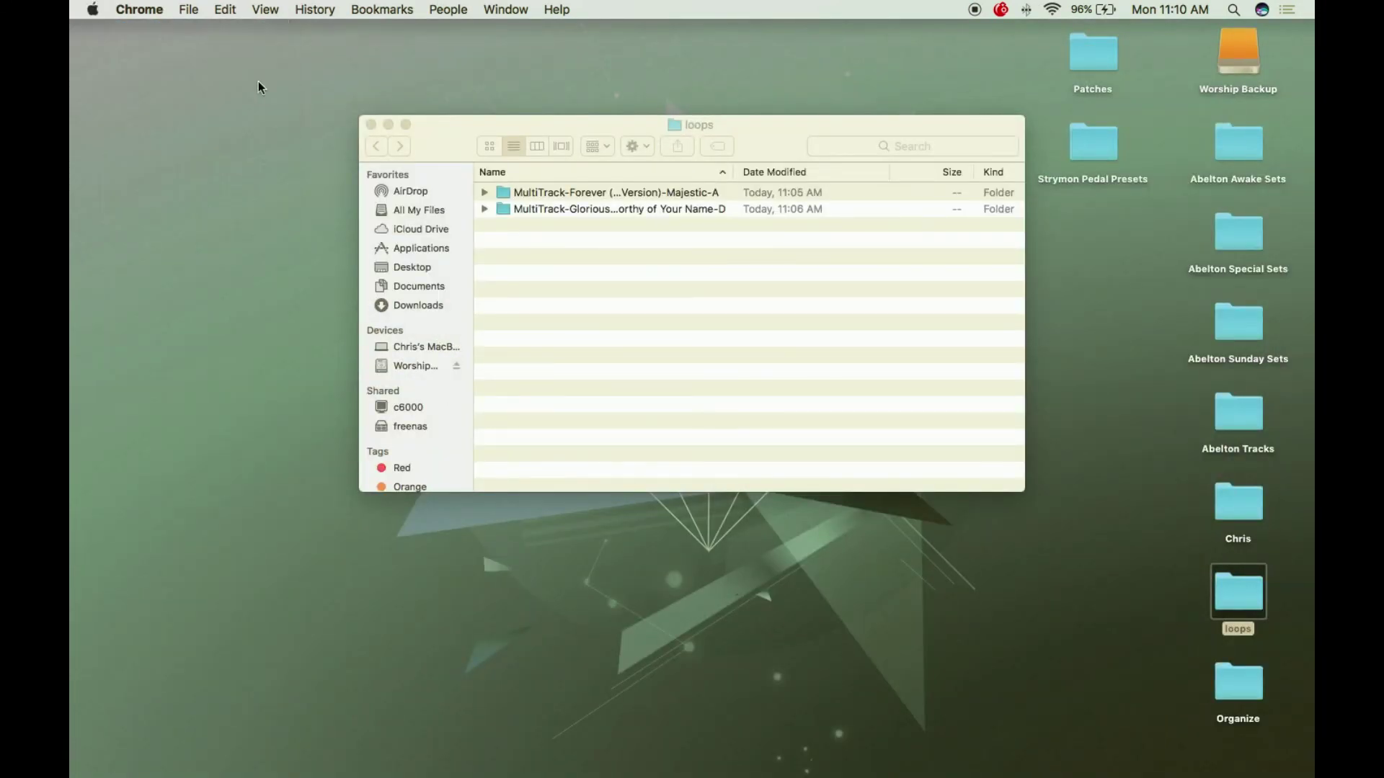